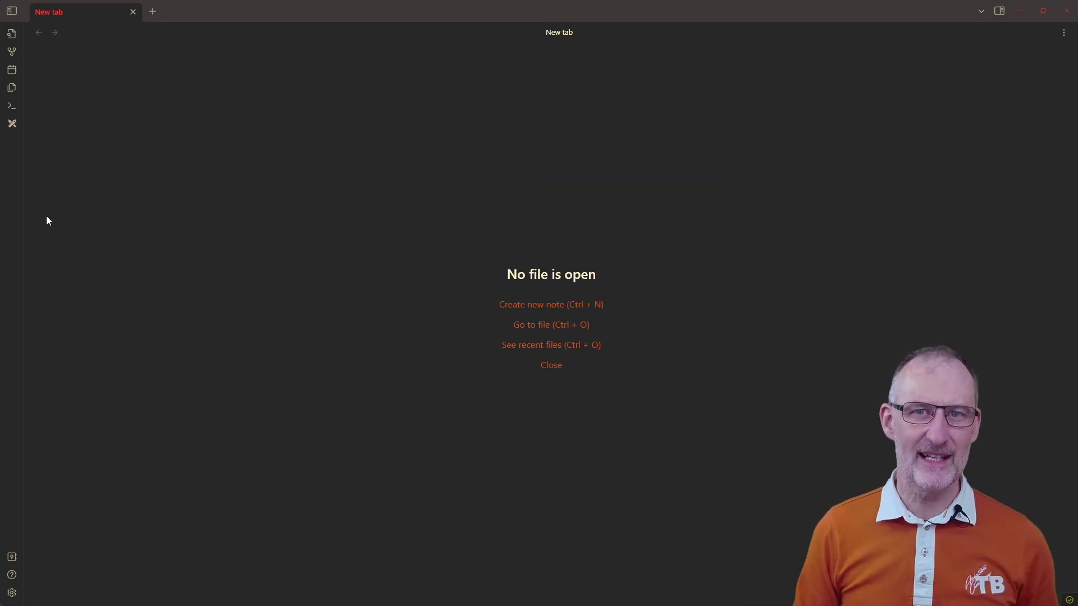
Create the new drawing Game 2024-03-18 based on the A1 - The Dread Knight template.
{"action": "left_click", "coordinate": [12, 125]}
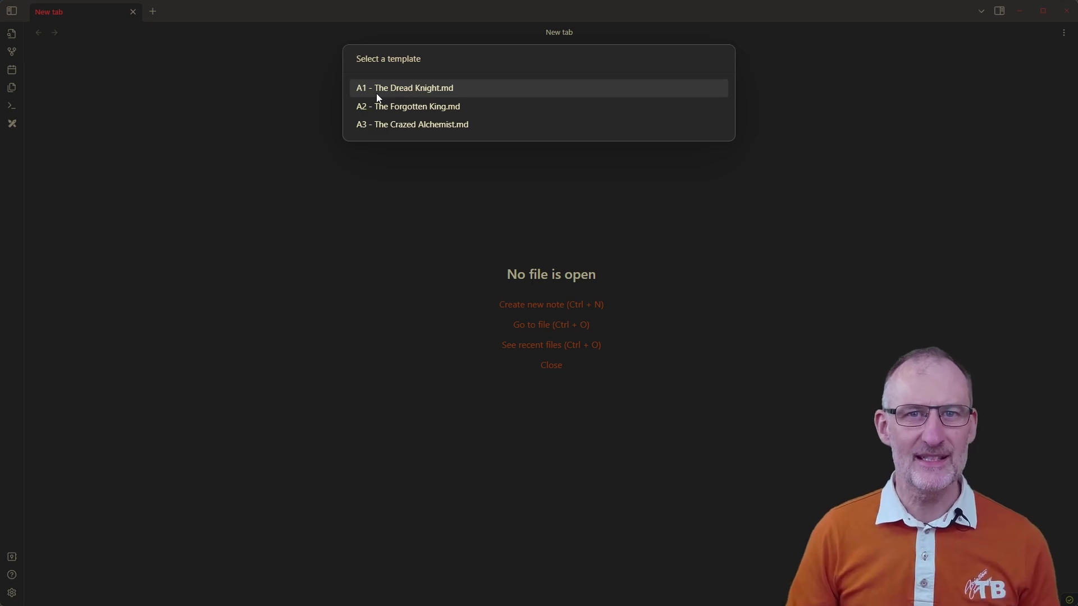
{"action": "left_click", "coordinate": [422, 90]}
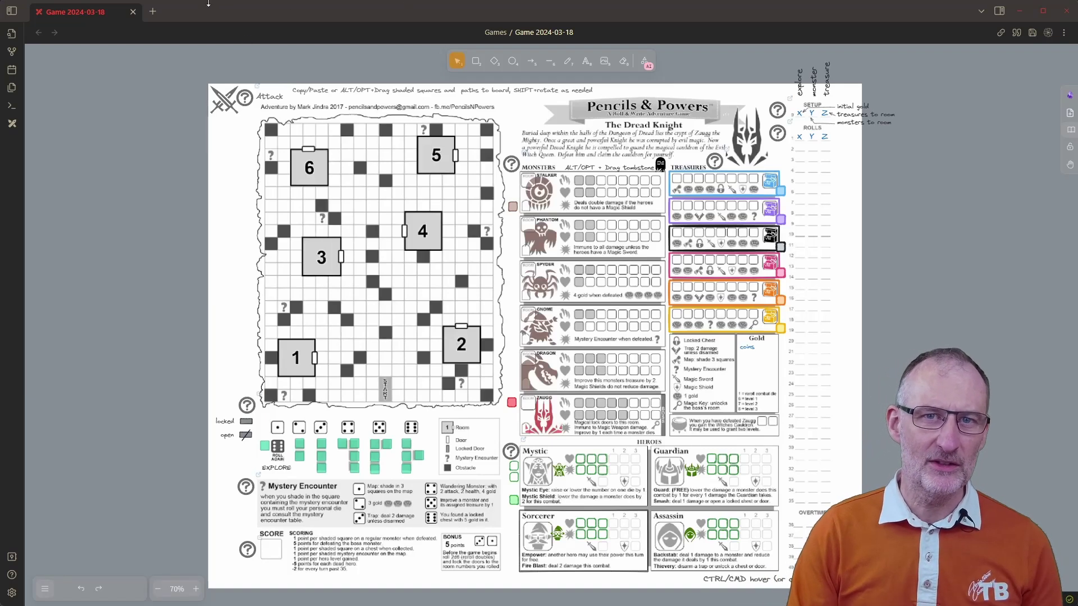
Open the A1 - The Dread Knight template from Templates, close it, and locate the game under Games.
{"action": "left_click", "coordinate": [12, 12]}
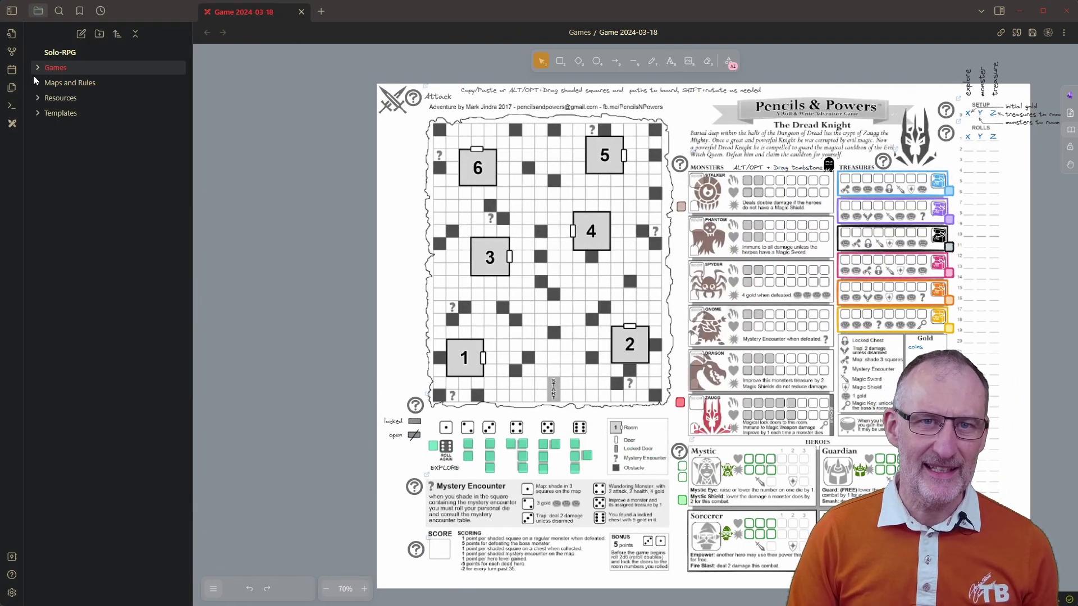
{"action": "left_click", "coordinate": [38, 114]}
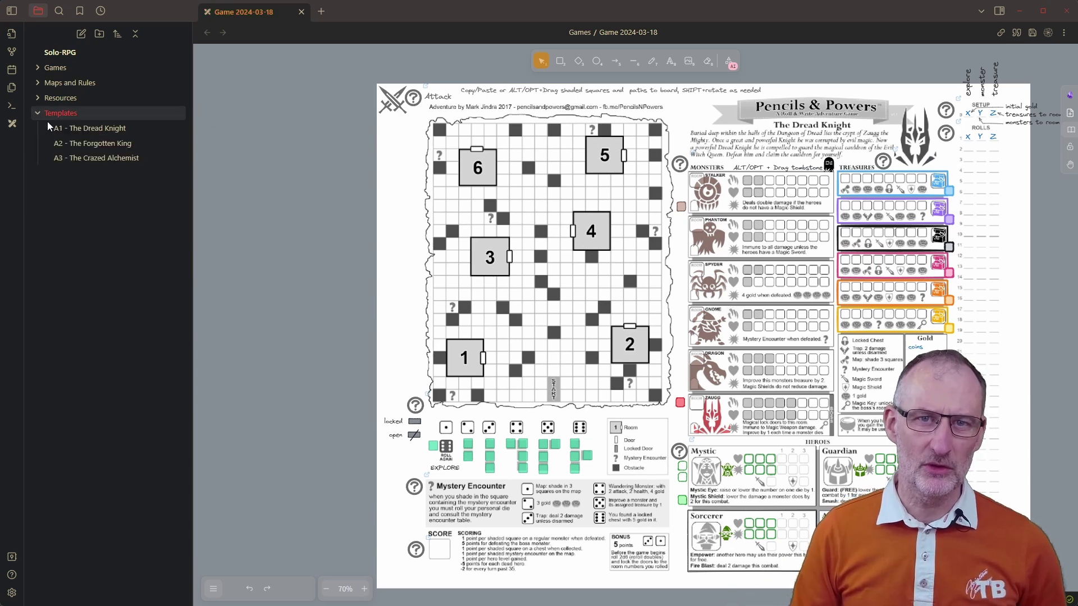
{"action": "left_click", "coordinate": [95, 129], "text": "ctrl"}
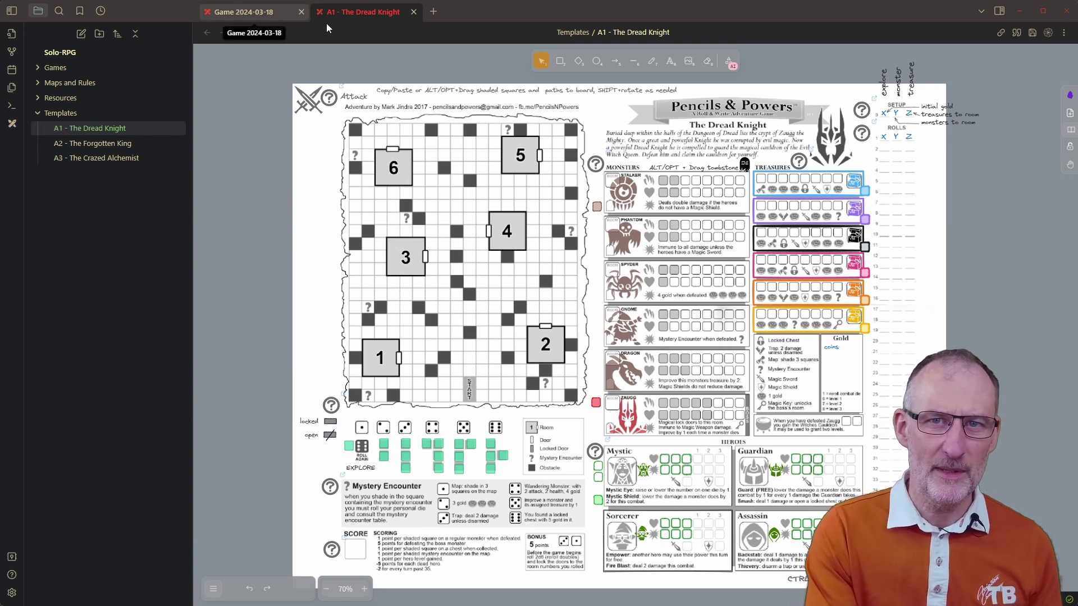
{"action": "left_click", "coordinate": [413, 13]}
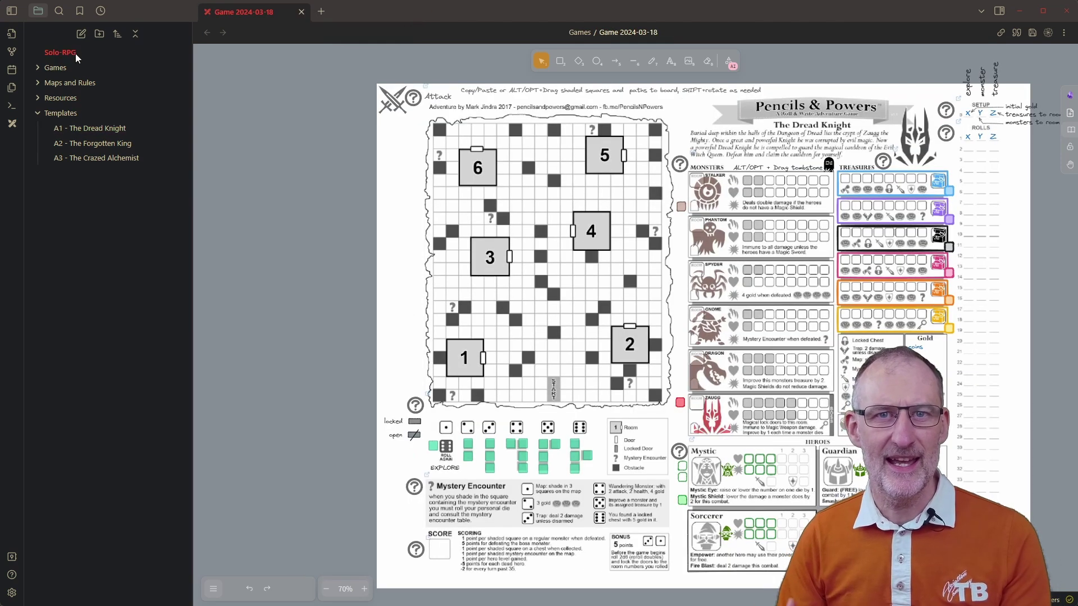
{"action": "left_click", "coordinate": [39, 65]}
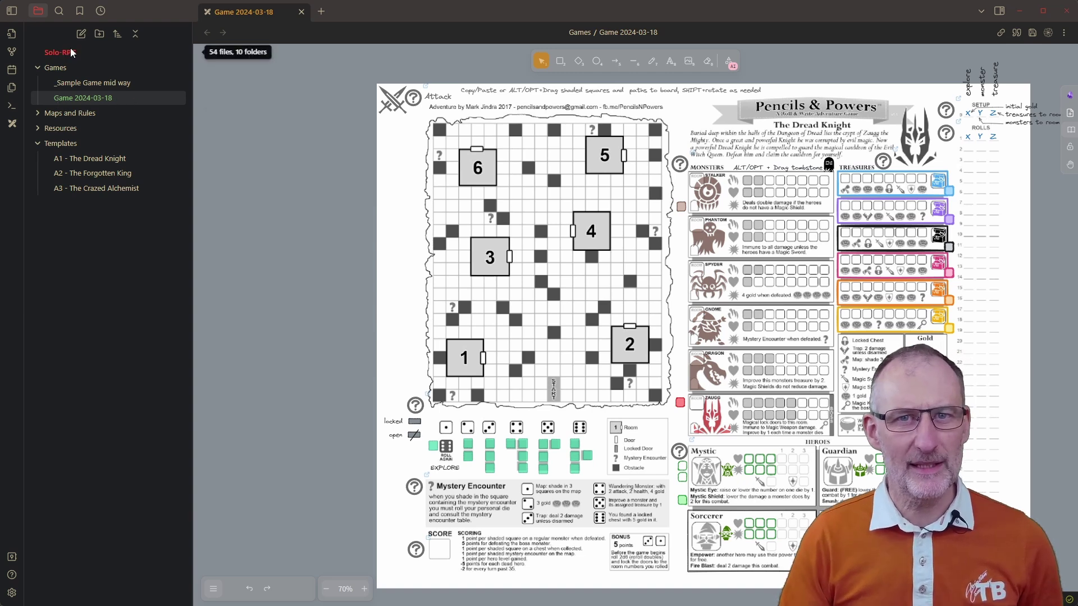
{"action": "left_click", "coordinate": [11, 13]}
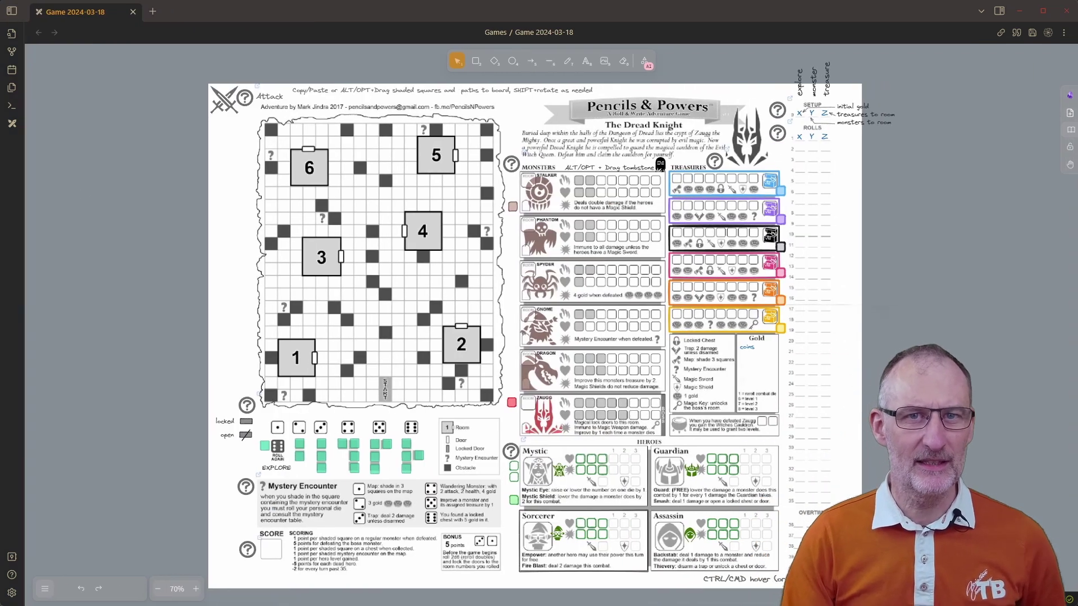
{"action": "left_click", "coordinate": [11, 592]}
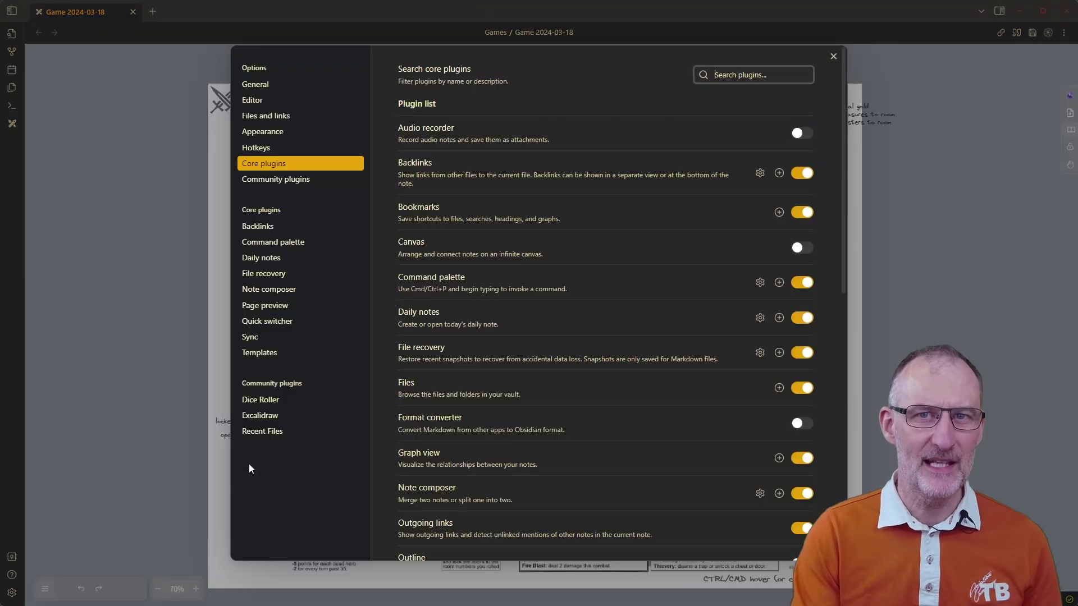
{"action": "left_click", "coordinate": [267, 418]}
{"action": "left_click", "coordinate": [406, 140]}
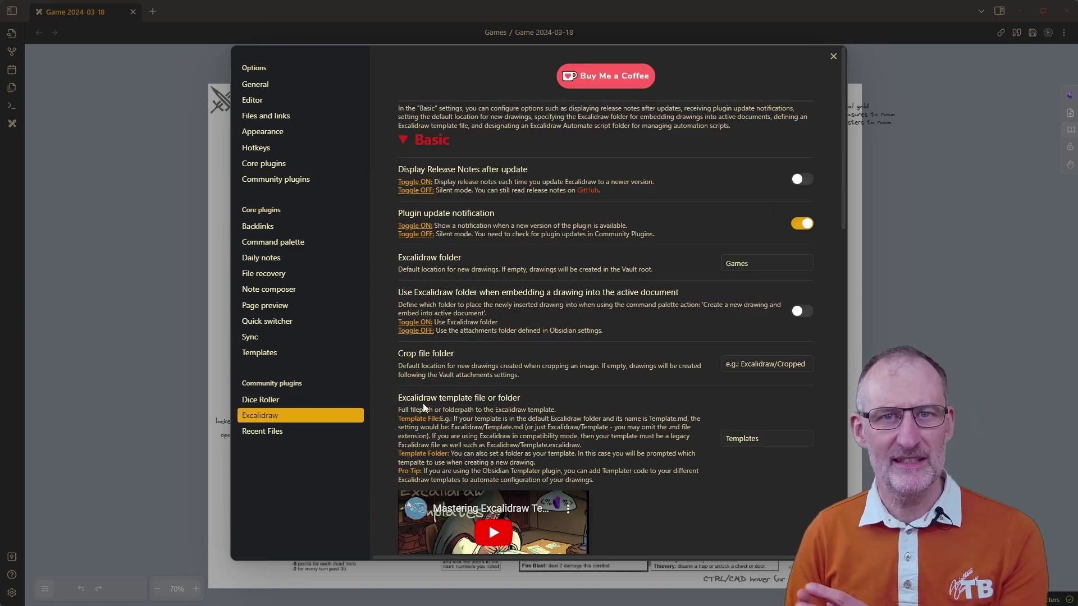
{"action": "double_click", "coordinate": [777, 444]}
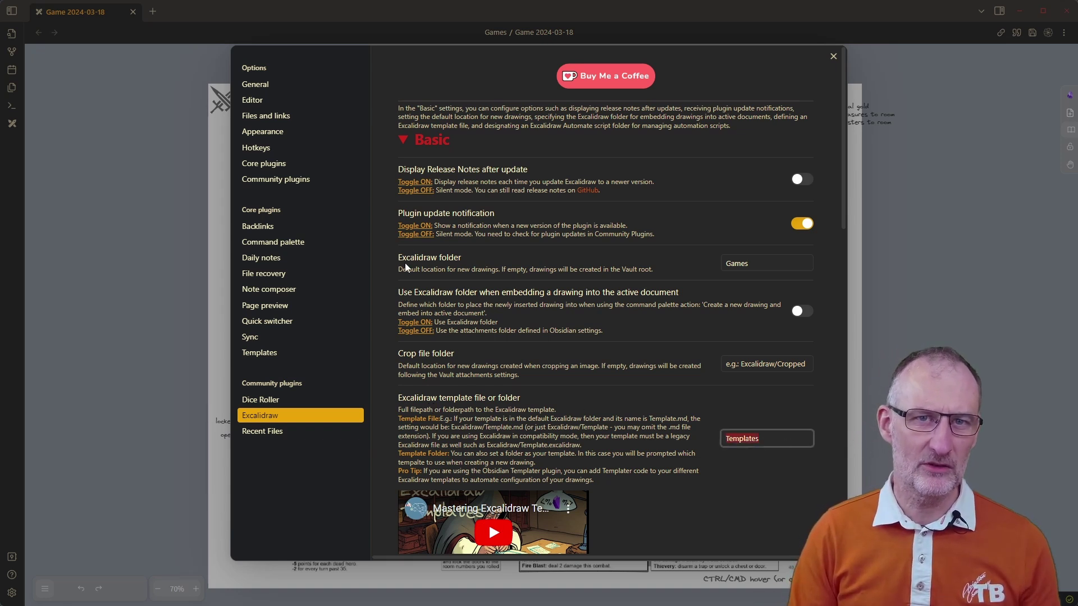
{"action": "left_click", "coordinate": [767, 265]}
{"action": "left_click_drag", "start_coordinate": [767, 266], "coordinate": [723, 262]}
{"action": "left_click", "coordinate": [402, 142]}
{"action": "left_click", "coordinate": [402, 141]}
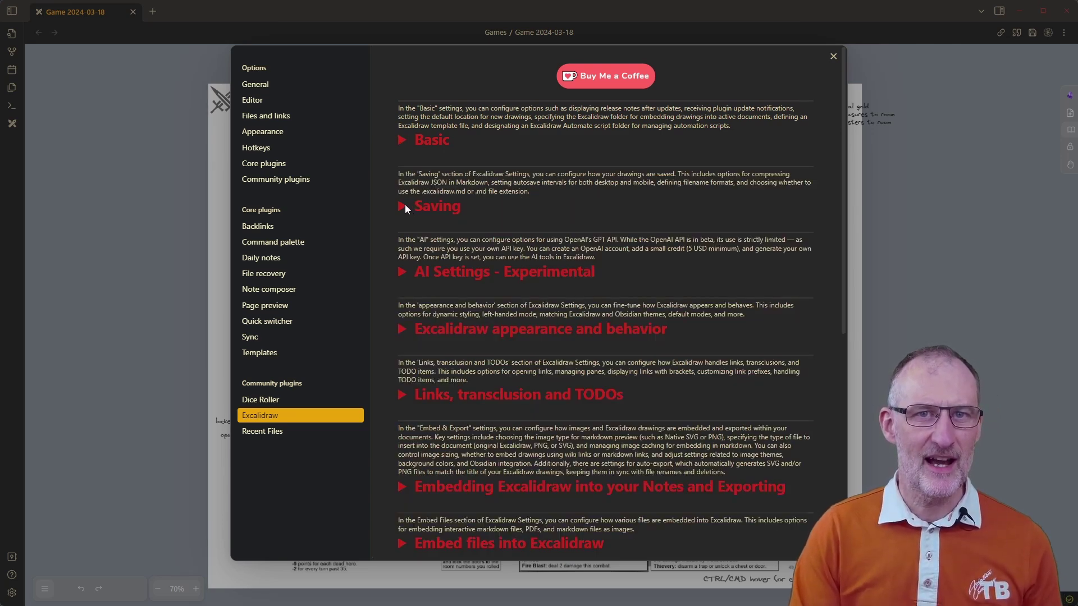
{"action": "left_click", "coordinate": [405, 206]}
{"action": "scroll", "coordinate": [435, 336], "scroll_direction": "down", "scroll_amount": 1}
{"action": "left_click", "coordinate": [402, 447]}
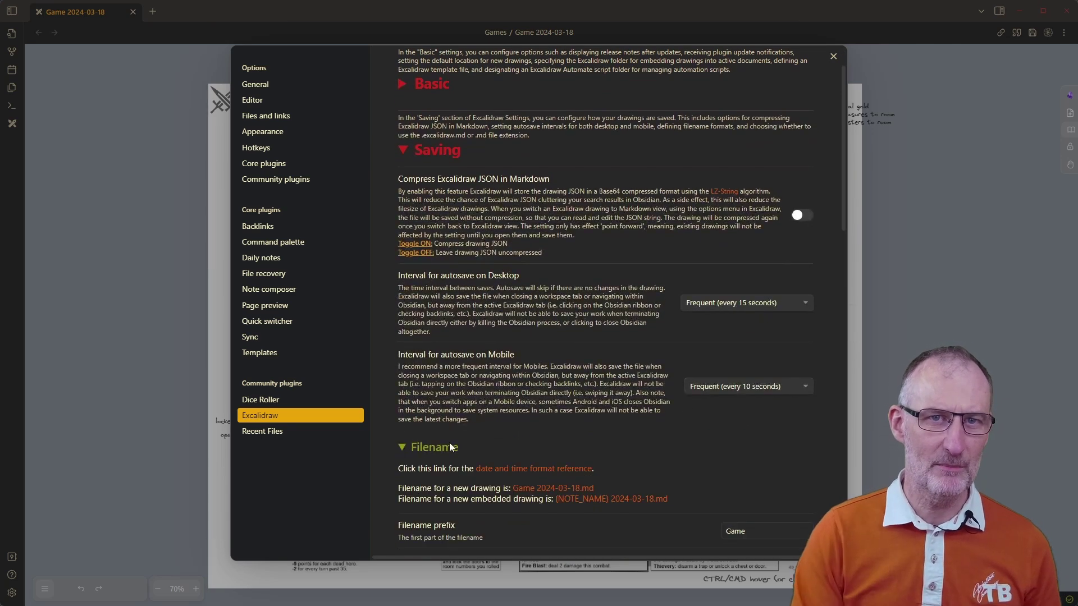
{"action": "scroll", "coordinate": [482, 437], "scroll_direction": "down", "scroll_amount": 4}
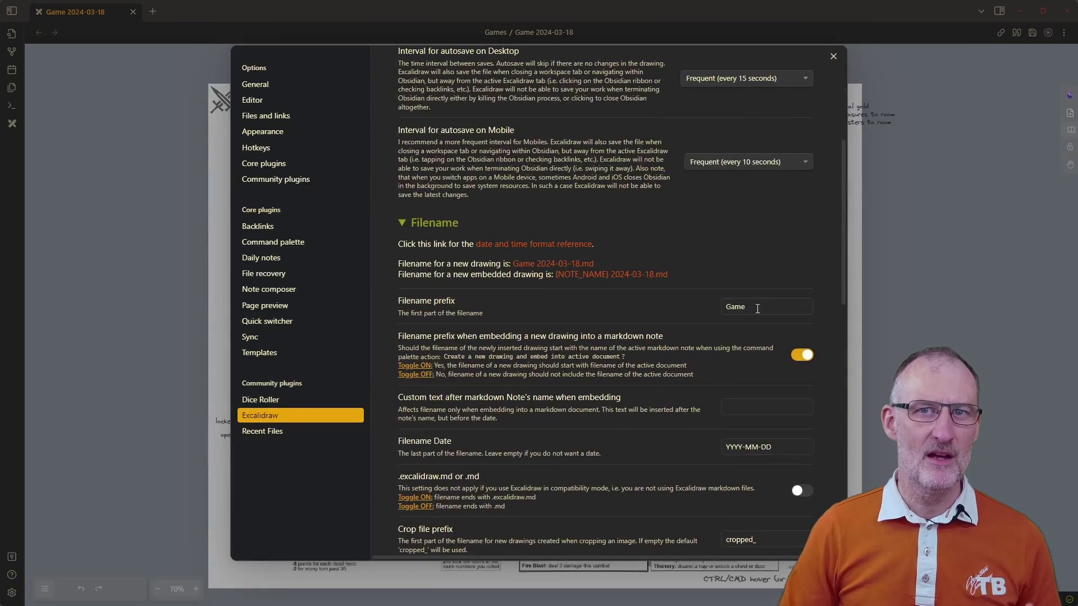
{"action": "left_click", "coordinate": [756, 307]}
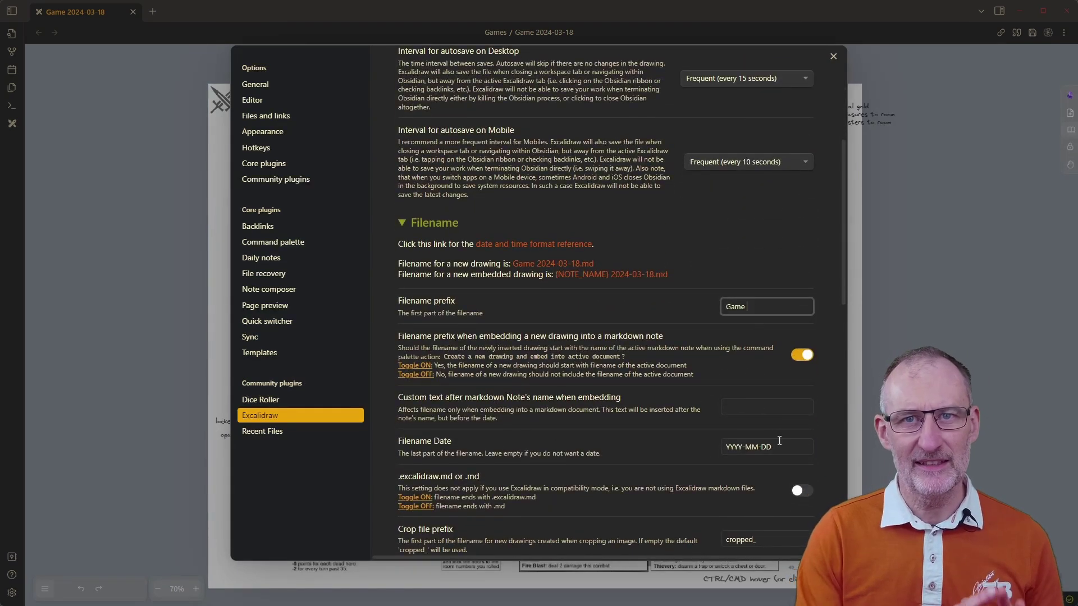
{"action": "left_click", "coordinate": [754, 447]}
{"action": "left_click", "coordinate": [833, 57]}
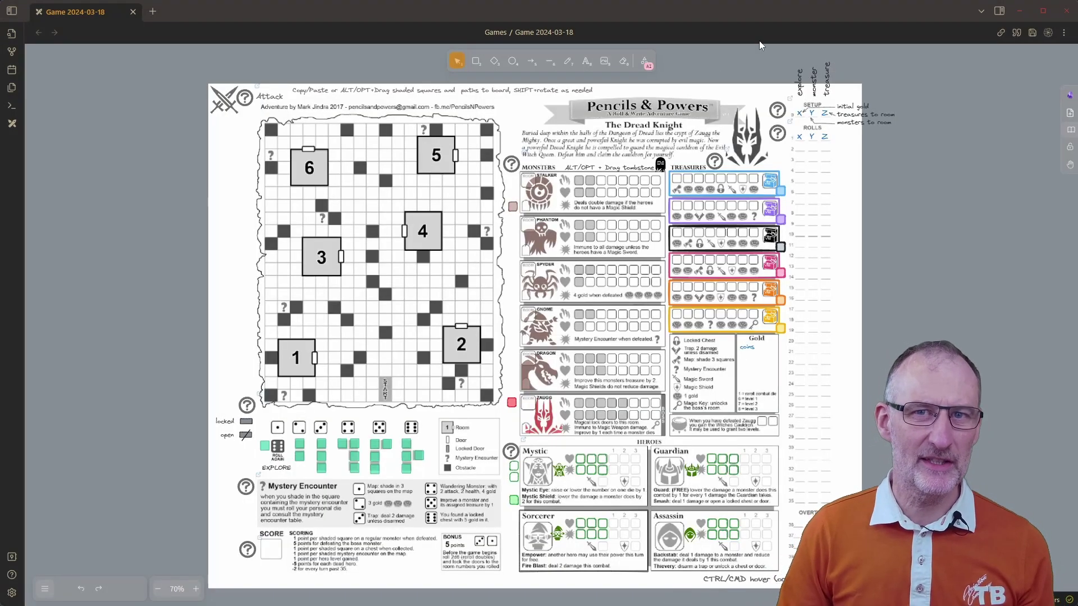
Roll the saved 3d6u formula in the Dice Roller, getting 2, 5 and 6 for 13.
{"action": "left_click", "coordinate": [999, 10]}
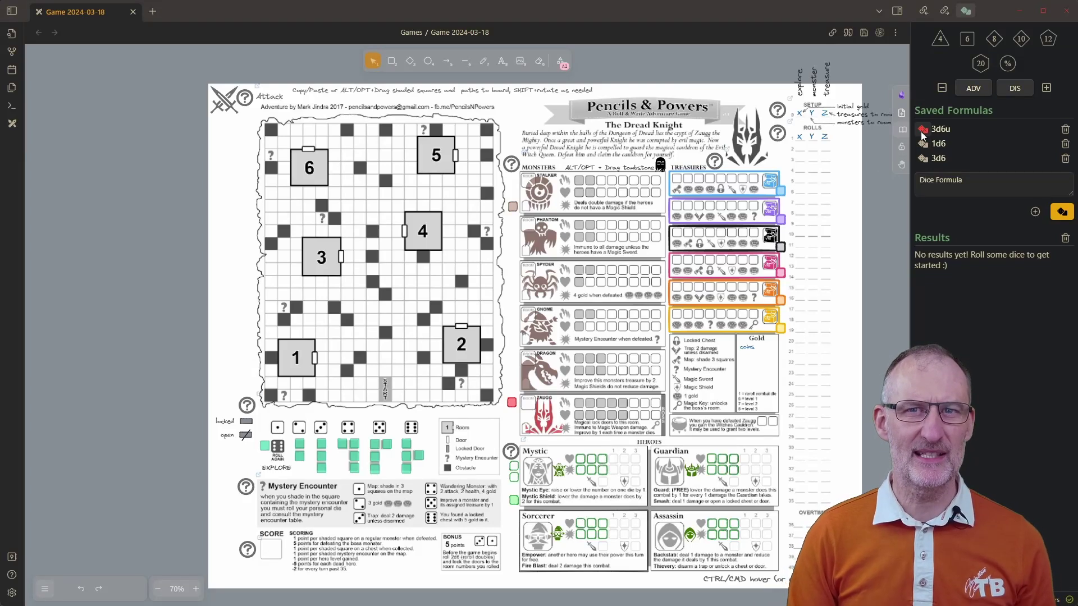
{"action": "left_click", "coordinate": [924, 133]}
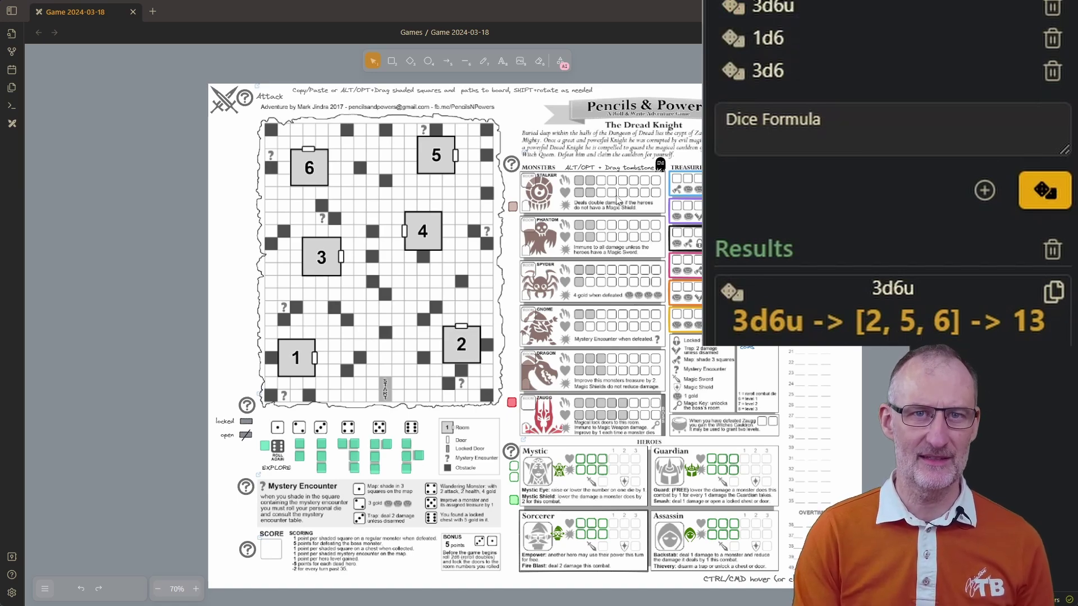
Replace the SETUP row's X Y Z with 6, 5 and 2.
{"action": "scroll", "coordinate": [850, 92], "scroll_direction": "up", "scroll_amount": 5}
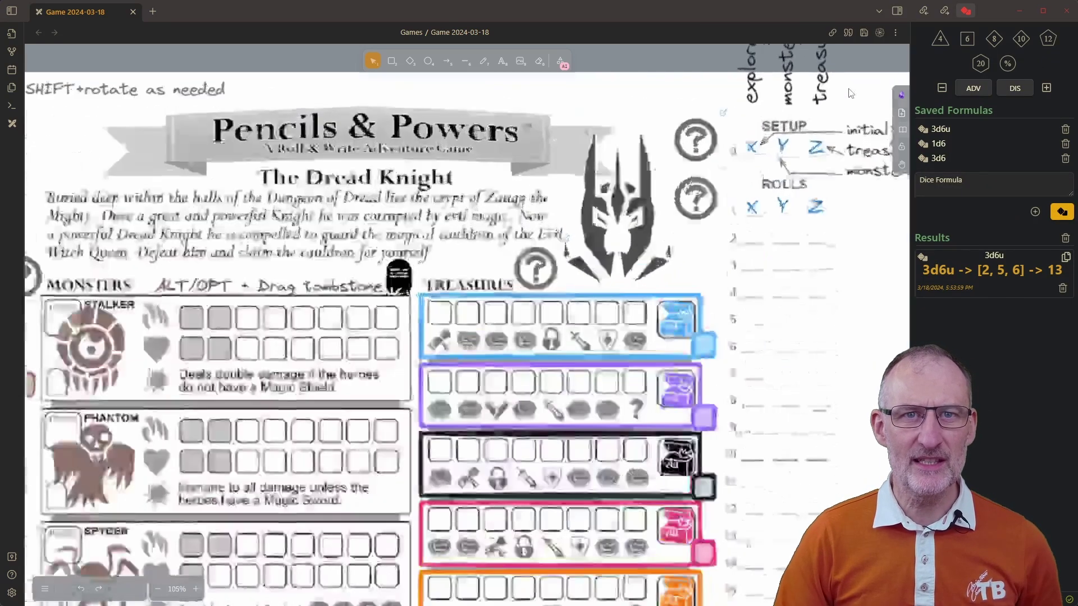
{"action": "scroll", "coordinate": [851, 93], "scroll_direction": "up", "scroll_amount": 5}
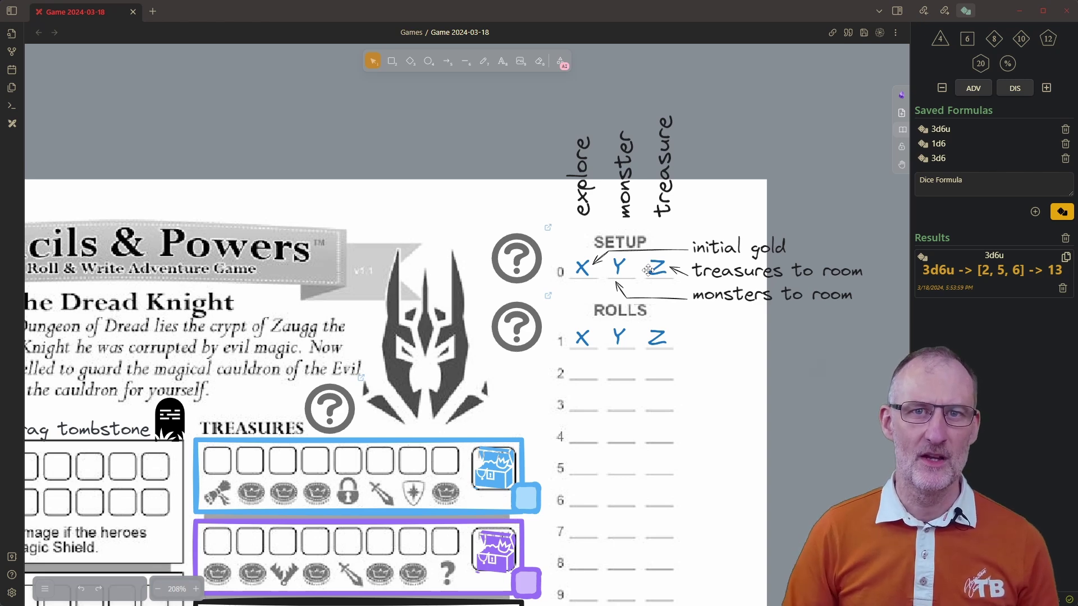
{"action": "double_click", "coordinate": [583, 266]}
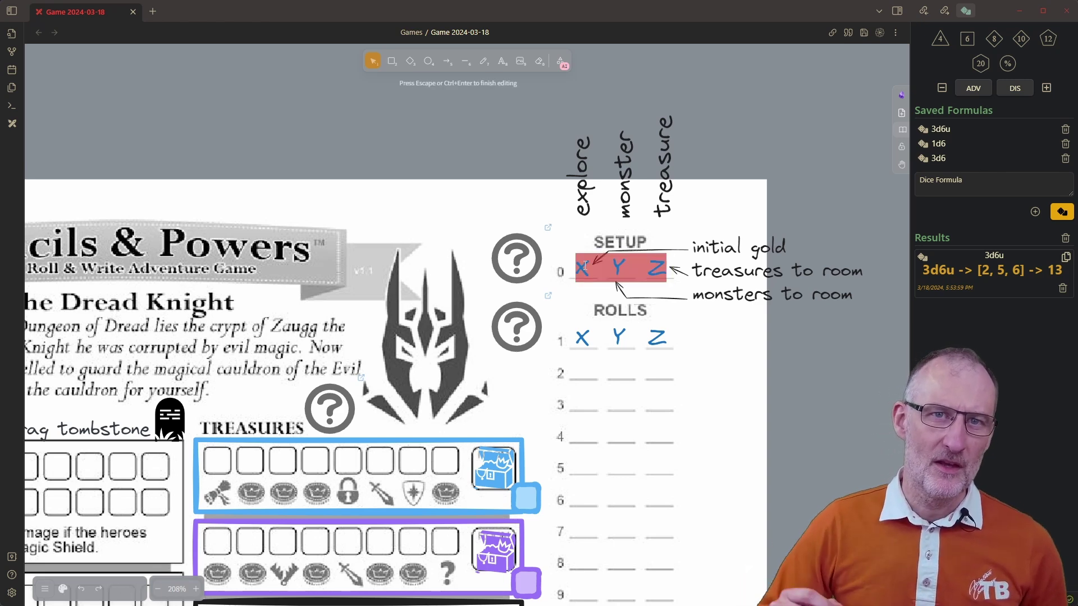
{"action": "type", "text": "6"}
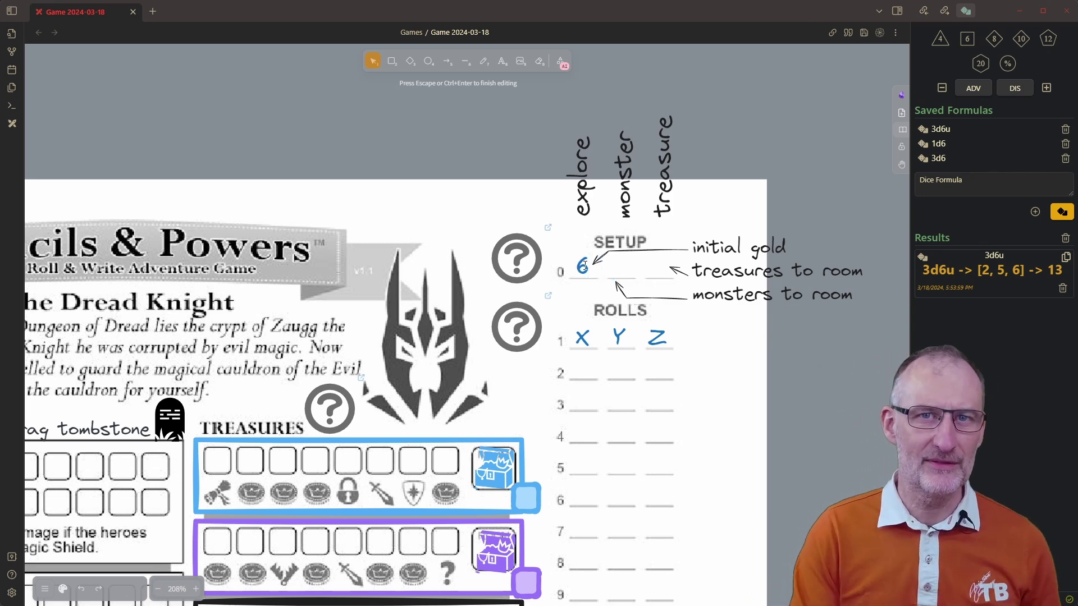
{"action": "type", "text": "   5"}
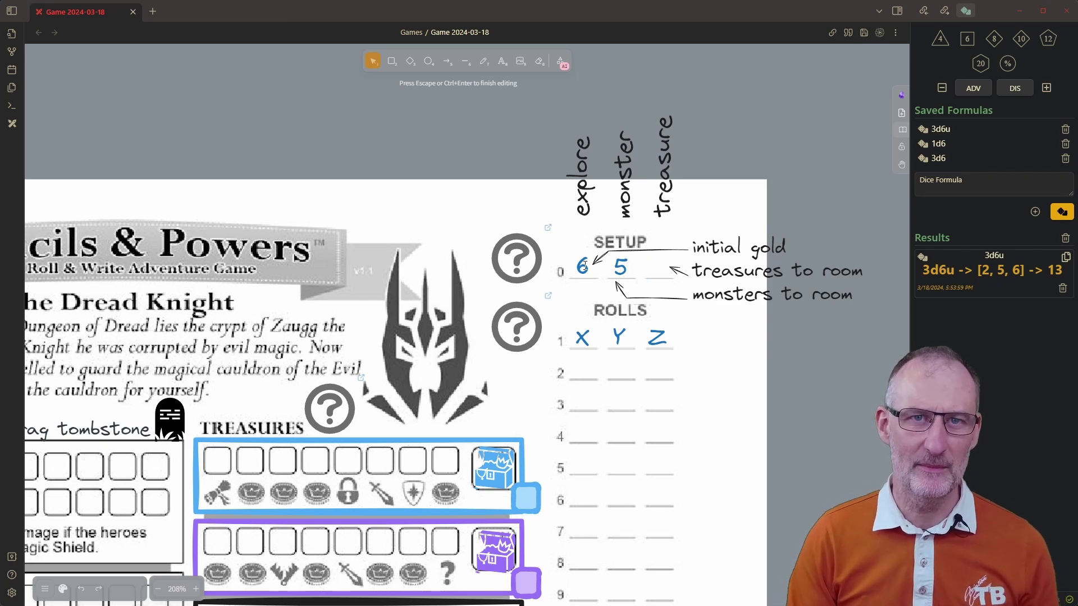
{"action": "type", "text": "   2"}
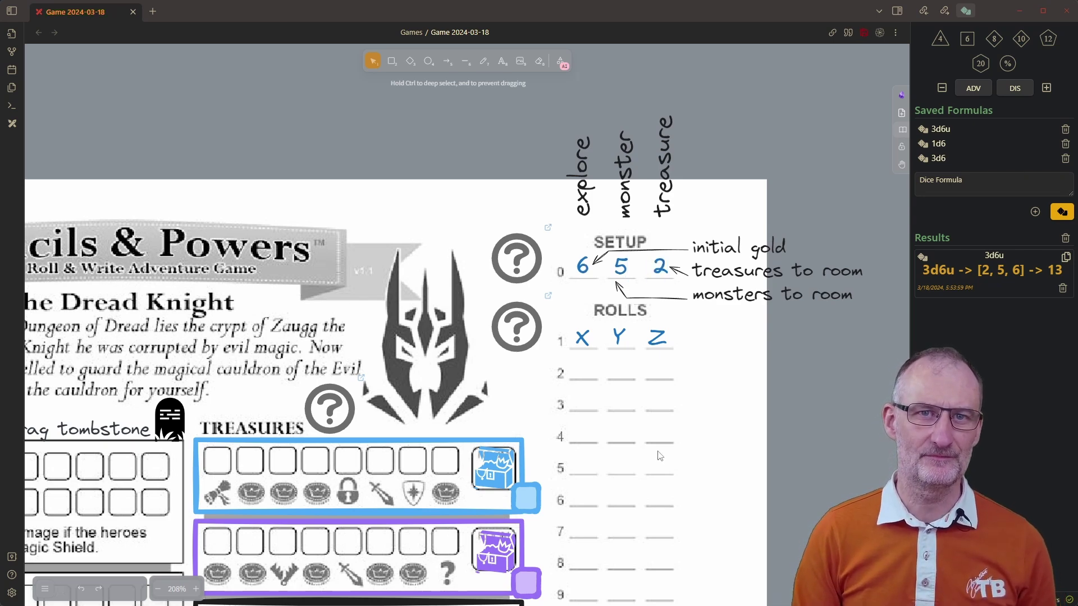
{"action": "key", "text": "Escape"}
Write 6 under Gold in place of 'coins'.
{"action": "scroll", "coordinate": [711, 238], "scroll_direction": "down", "scroll_amount": 5}
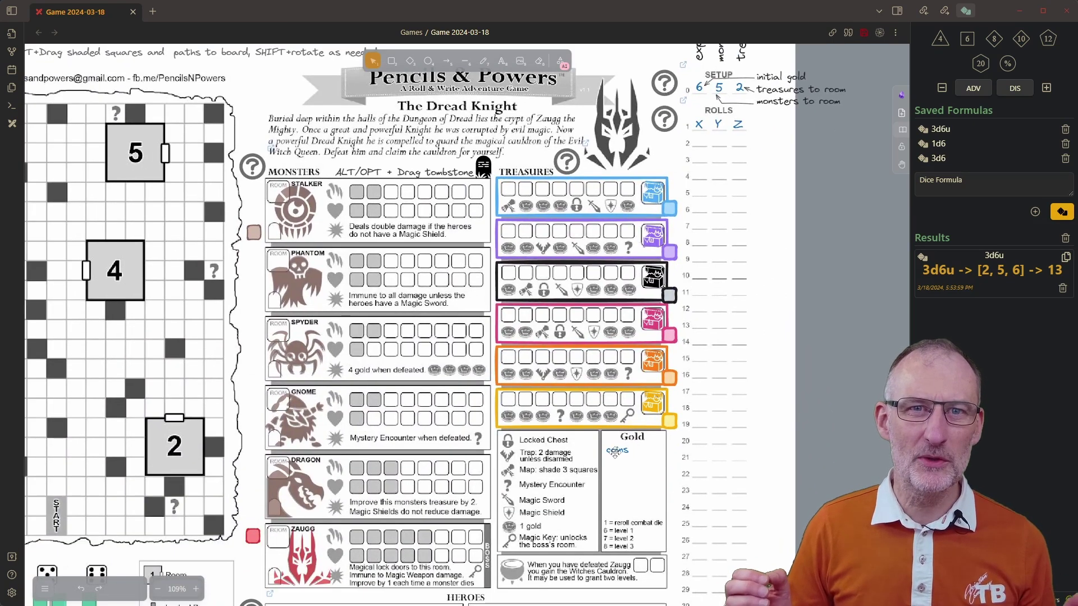
{"action": "double_click", "coordinate": [617, 451]}
{"action": "type", "text": "6"}
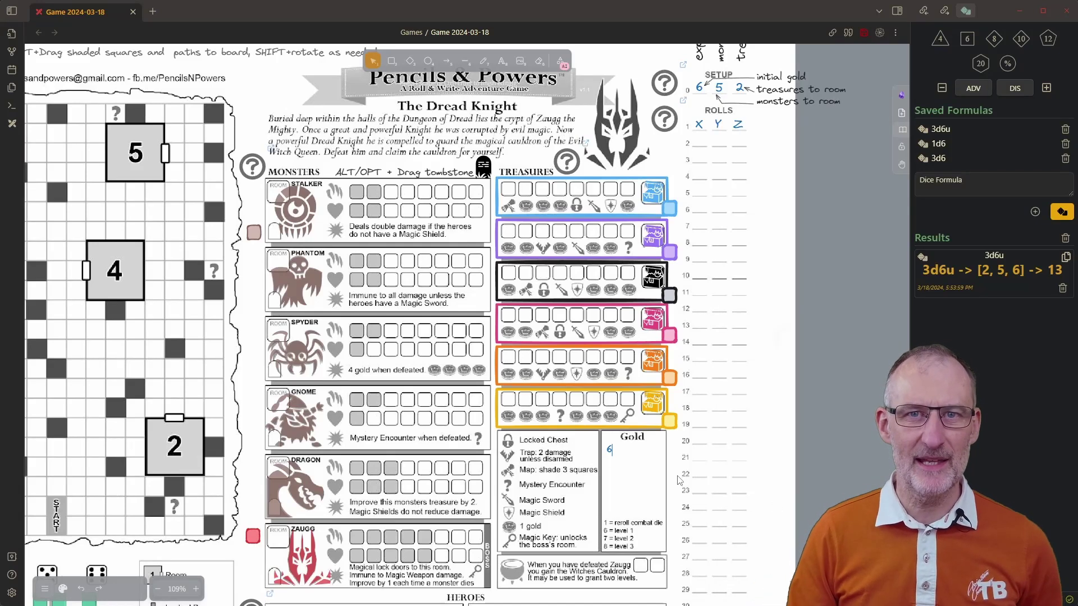
{"action": "left_click", "coordinate": [679, 478]}
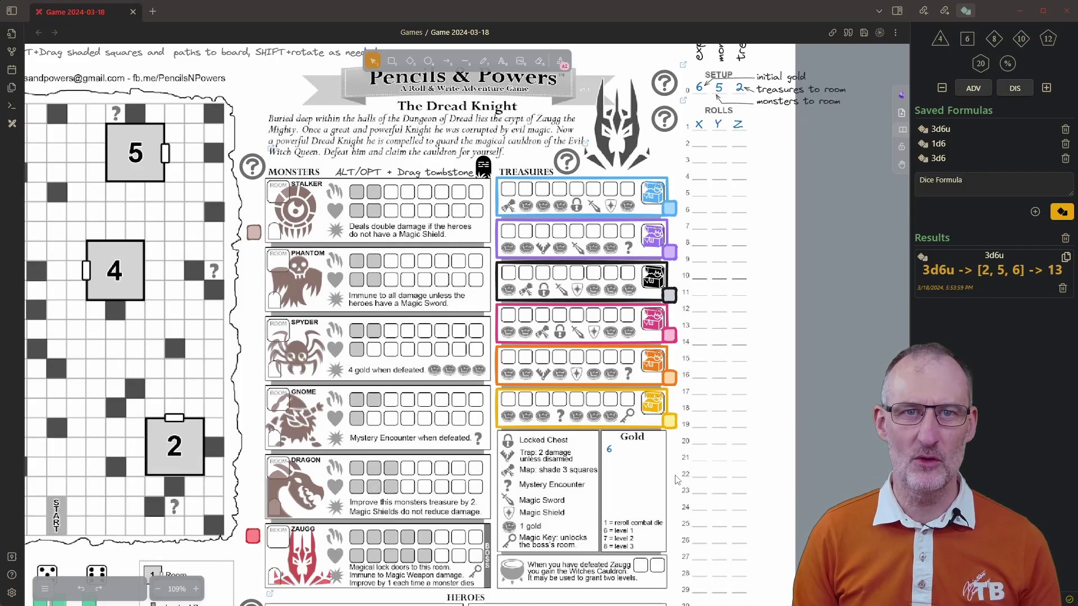
Make the Stalker room number 5 blue with a larger font size.
{"action": "scroll", "coordinate": [782, 146], "scroll_direction": "up", "scroll_amount": 1}
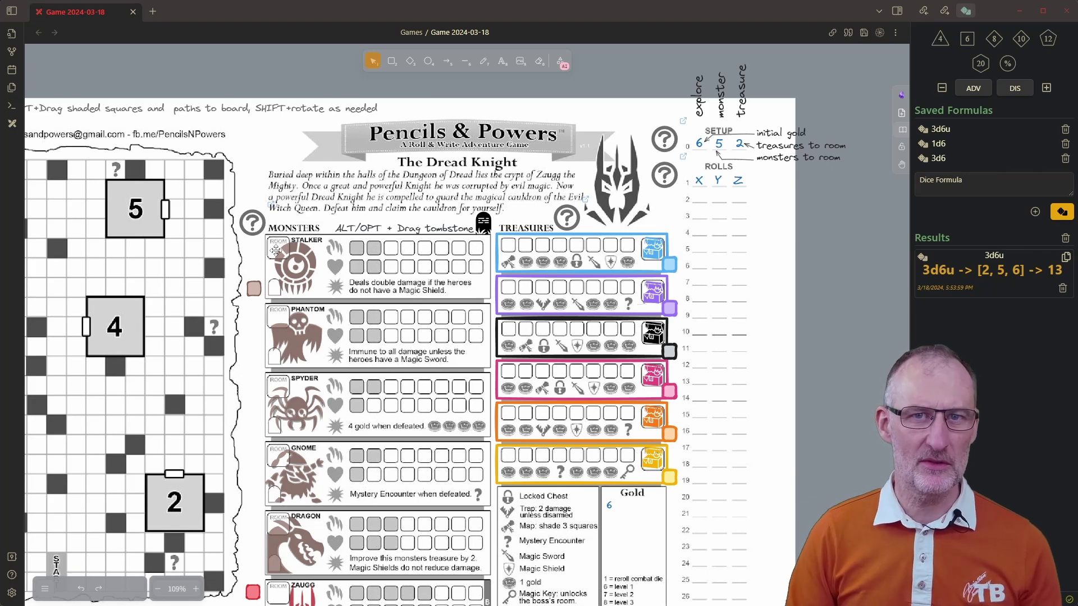
{"action": "double_click", "coordinate": [276, 251]}
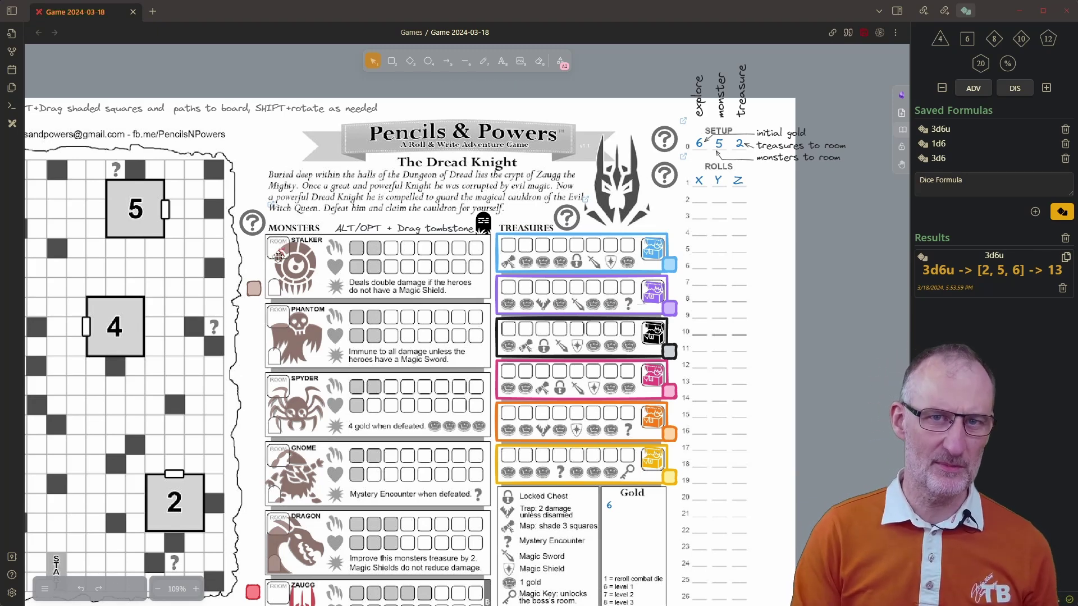
{"action": "key", "text": "Escape"}
{"action": "left_click", "coordinate": [62, 588]}
{"action": "left_click", "coordinate": [128, 358]}
{"action": "left_click", "coordinate": [88, 357]}
{"action": "left_click", "coordinate": [91, 394]}
Copy the room number into the Phantom and Spyder boxes as 6 and 1.
{"action": "left_click_drag", "start_coordinate": [279, 257], "coordinate": [278, 390]}
{"action": "double_click", "coordinate": [281, 319]}
{"action": "type", "text": "6"}
{"action": "left_click", "coordinate": [275, 357]}
{"action": "double_click", "coordinate": [278, 390]}
{"action": "type", "text": "1"}
{"action": "key", "text": "Escape"}
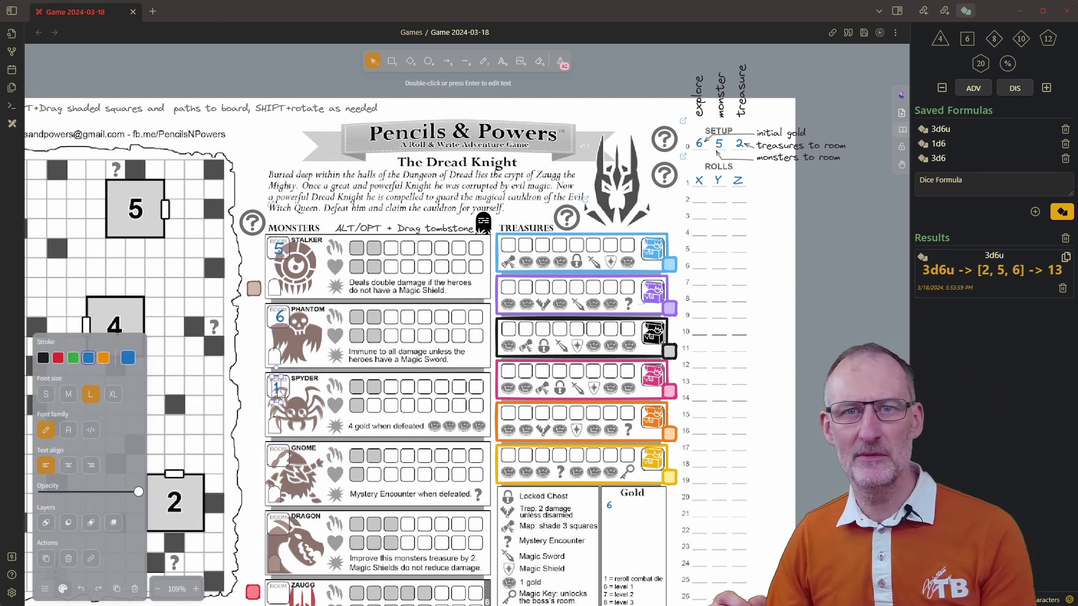
Copy room numbers into the Dragon and Zaugg boxes as 3 and 4.
{"action": "scroll", "coordinate": [279, 455], "scroll_direction": "down", "scroll_amount": 3}
{"action": "left_click_drag", "start_coordinate": [282, 287], "coordinate": [277, 426]}
{"action": "double_click", "coordinate": [280, 359]}
{"action": "type", "text": "3"}
{"action": "left_click", "coordinate": [272, 357]}
{"action": "double_click", "coordinate": [277, 427]}
{"action": "type", "text": "4"}
{"action": "key", "text": "Escape"}
Copy each monster image onto its room: Stalker 5, Phantom 6, Spyder 1, Gnome 2, Dragon 3, Zaugg 4.
{"action": "scroll", "coordinate": [289, 400], "scroll_direction": "down", "scroll_amount": 2}
{"action": "scroll", "coordinate": [288, 398], "scroll_direction": "down", "scroll_amount": 1}
{"action": "left_click_drag", "start_coordinate": [179, 307], "coordinate": [317, 396]}
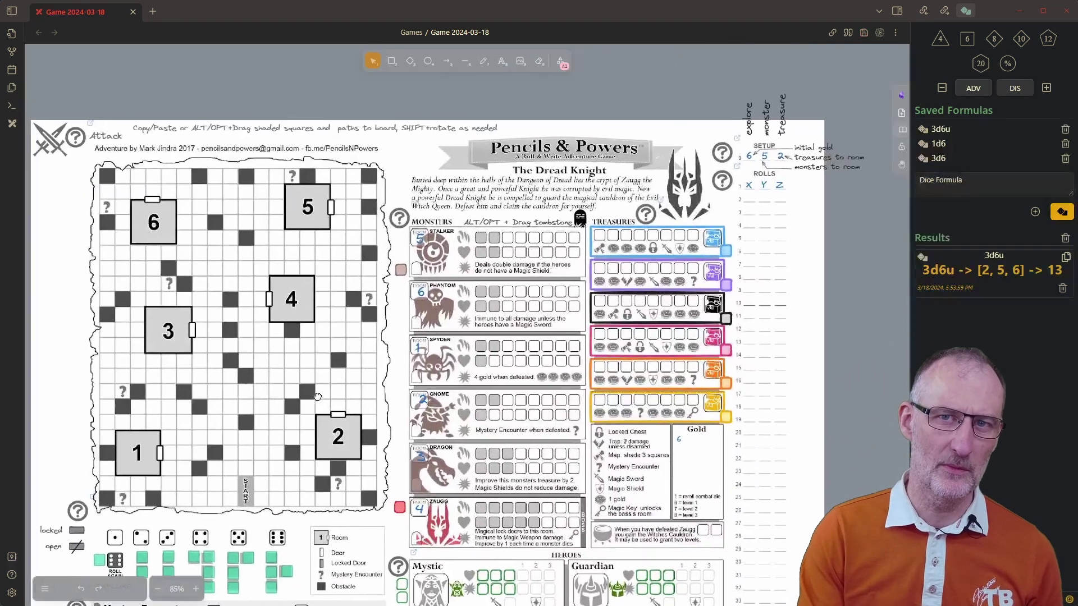
{"action": "left_click_drag", "start_coordinate": [436, 254], "coordinate": [311, 211]}
{"action": "left_click_drag", "start_coordinate": [434, 308], "coordinate": [155, 222]}
{"action": "left_click_drag", "start_coordinate": [438, 370], "coordinate": [138, 453]}
{"action": "left_click_drag", "start_coordinate": [433, 416], "coordinate": [344, 442]}
{"action": "left_click_drag", "start_coordinate": [433, 465], "coordinate": [168, 330]}
{"action": "left_click_drag", "start_coordinate": [432, 522], "coordinate": [302, 310]}
{"action": "scroll", "coordinate": [533, 549], "scroll_direction": "up", "scroll_amount": 7}
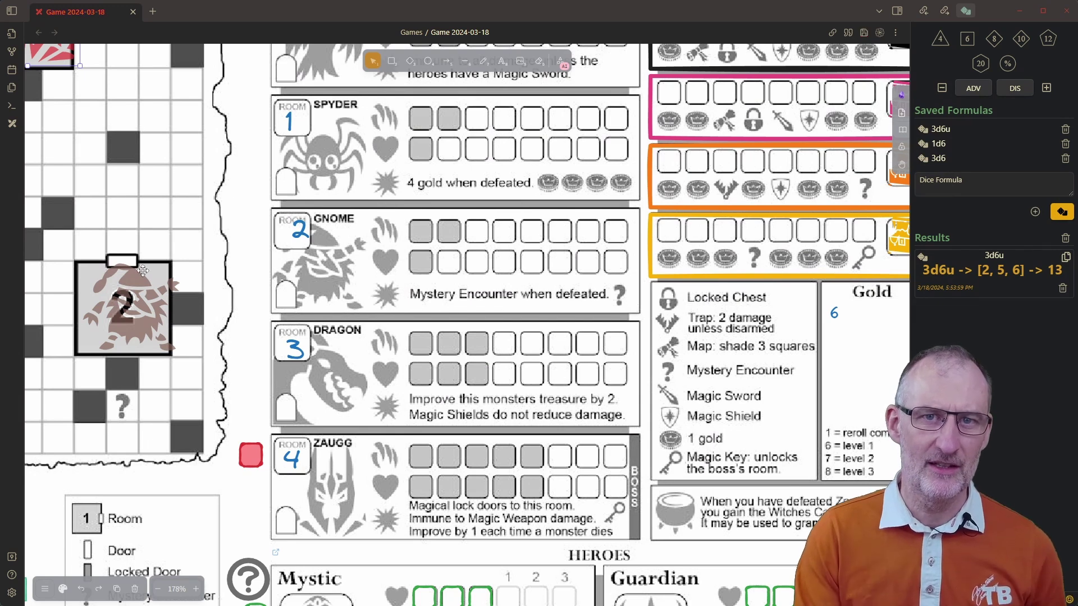
Place a vertical copy of the locked door symbol on room 4's left wall.
{"action": "scroll", "coordinate": [143, 278], "scroll_direction": "down", "scroll_amount": 3}
{"action": "left_click_drag", "start_coordinate": [175, 219], "coordinate": [444, 220]}
{"action": "left_click_drag", "start_coordinate": [91, 413], "coordinate": [304, 158]}
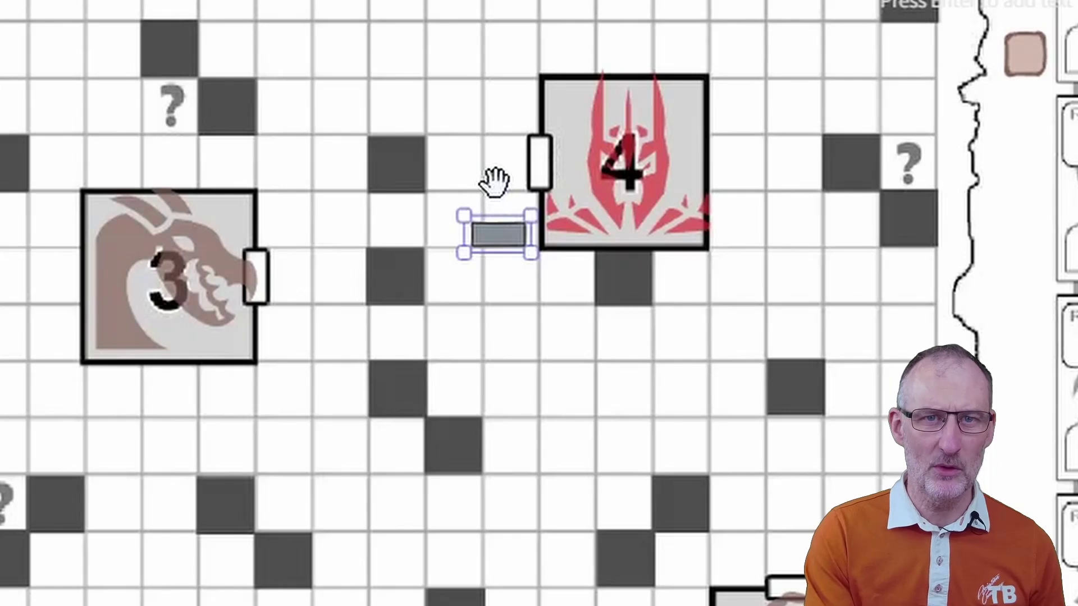
{"action": "left_click_drag", "start_coordinate": [496, 189], "coordinate": [553, 227]}
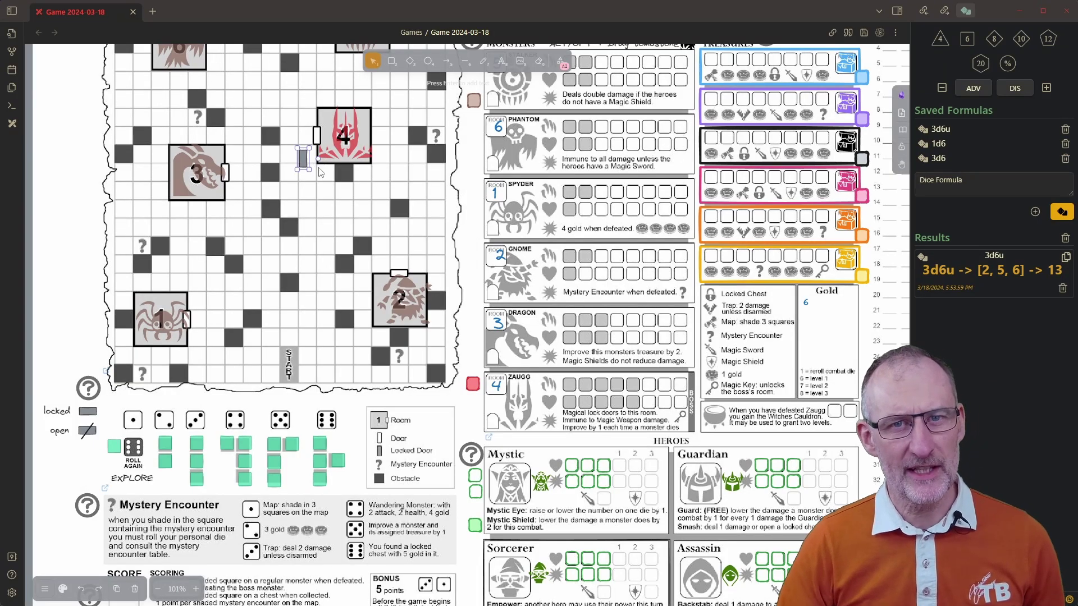
{"action": "left_click_drag", "start_coordinate": [305, 163], "coordinate": [317, 141]}
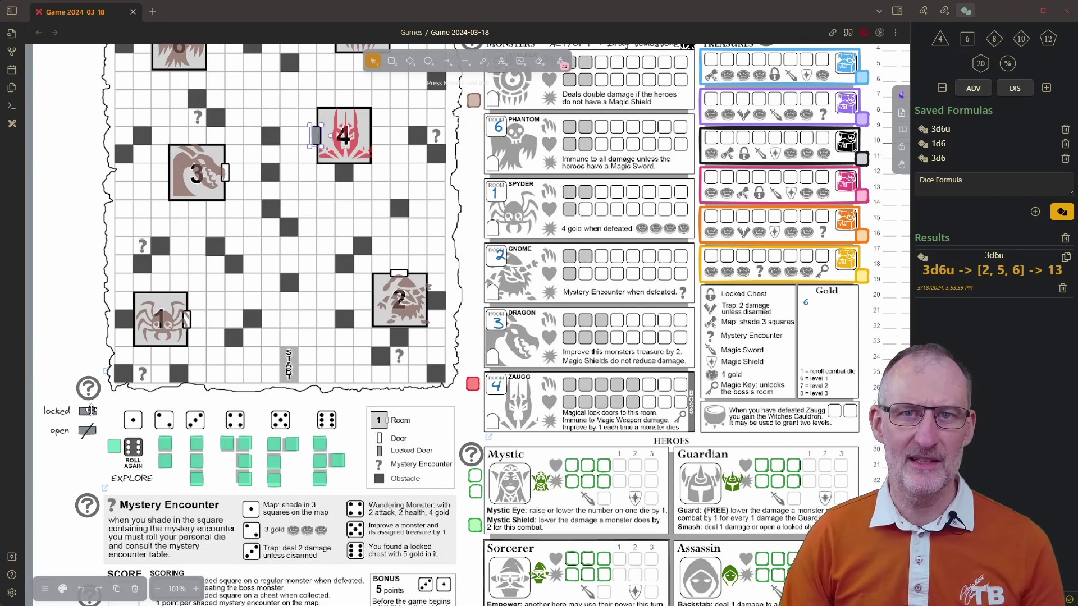
{"action": "left_click", "coordinate": [749, 279]}
{"action": "left_click_drag", "start_coordinate": [750, 279], "coordinate": [616, 421]}
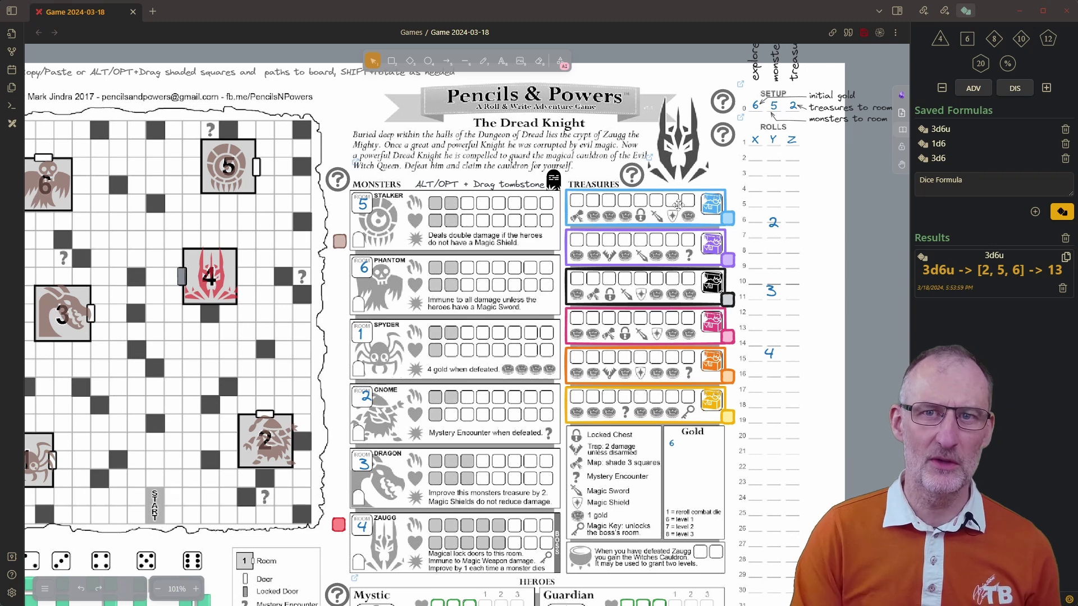
Move the blue, purple and black chests into rooms 2, 3 and 4 and number their cards.
{"action": "scroll", "coordinate": [678, 205], "scroll_direction": "down", "scroll_amount": 1}
{"action": "left_click_drag", "start_coordinate": [678, 205], "coordinate": [338, 438]}
{"action": "left_click_drag", "start_coordinate": [746, 246], "coordinate": [150, 328]}
{"action": "left_click_drag", "start_coordinate": [751, 292], "coordinate": [288, 293]}
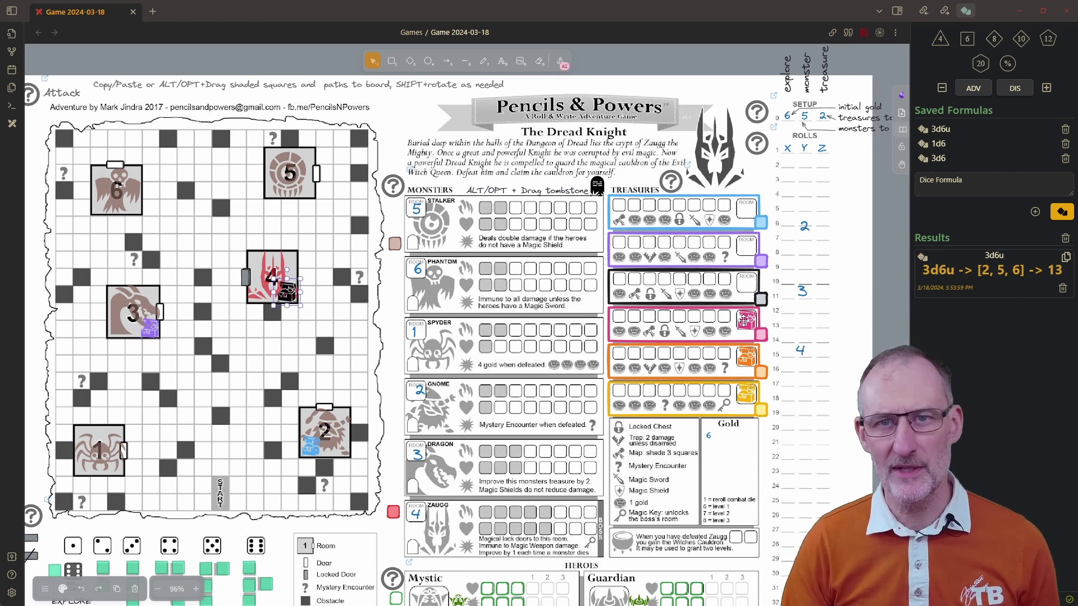
{"action": "left_click_drag", "start_coordinate": [804, 225], "coordinate": [746, 208]}
{"action": "left_click_drag", "start_coordinate": [803, 291], "coordinate": [746, 246]}
{"action": "left_click_drag", "start_coordinate": [799, 350], "coordinate": [746, 283]}
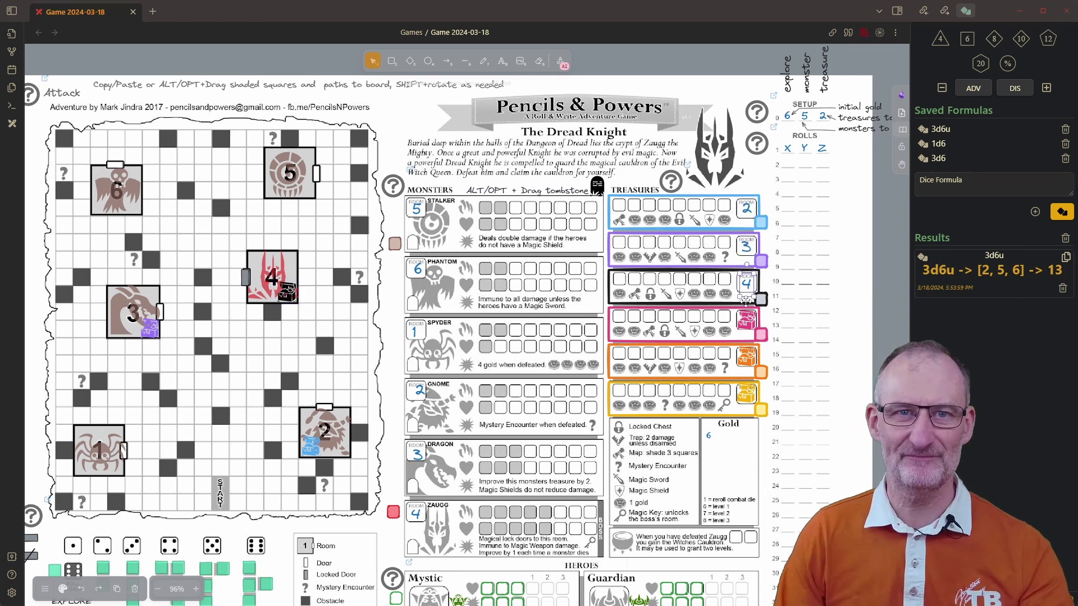
Move the pink chest to room 5 and yellow to room 1, numbering cards 5, 6 and 1.
{"action": "left_click_drag", "start_coordinate": [747, 320], "coordinate": [299, 189]}
{"action": "left_click_drag", "start_coordinate": [746, 358], "coordinate": [131, 204]}
{"action": "left_click_drag", "start_coordinate": [740, 399], "coordinate": [79, 471]}
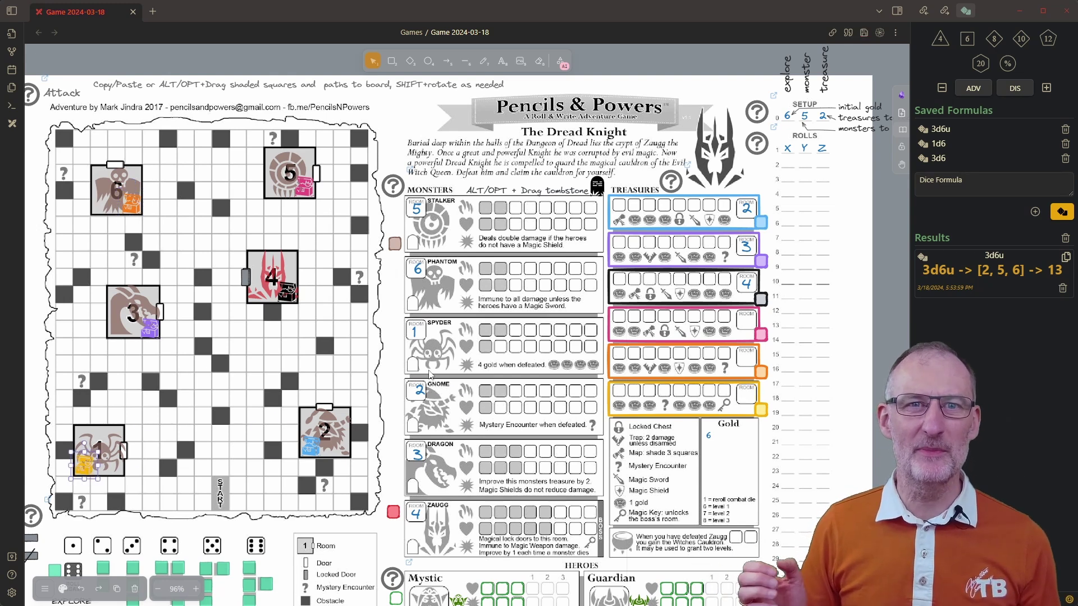
{"action": "left_click_drag", "start_coordinate": [427, 357], "coordinate": [418, 268]}
{"action": "left_click", "coordinate": [416, 209], "text": "shift"}
{"action": "left_click", "coordinate": [815, 368]}
{"action": "left_click_drag", "start_coordinate": [416, 209], "coordinate": [746, 320]}
{"action": "left_click_drag", "start_coordinate": [828, 326], "coordinate": [745, 358]}
{"action": "left_click_drag", "start_coordinate": [824, 388], "coordinate": [745, 394]}
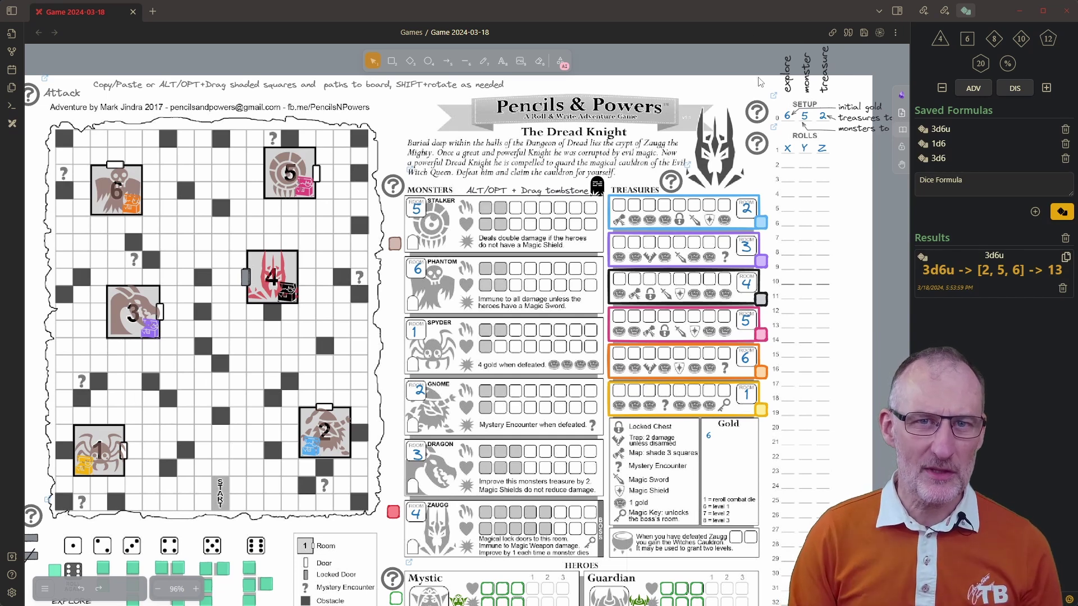
{"action": "left_click_drag", "start_coordinate": [758, 80], "coordinate": [719, 92]}
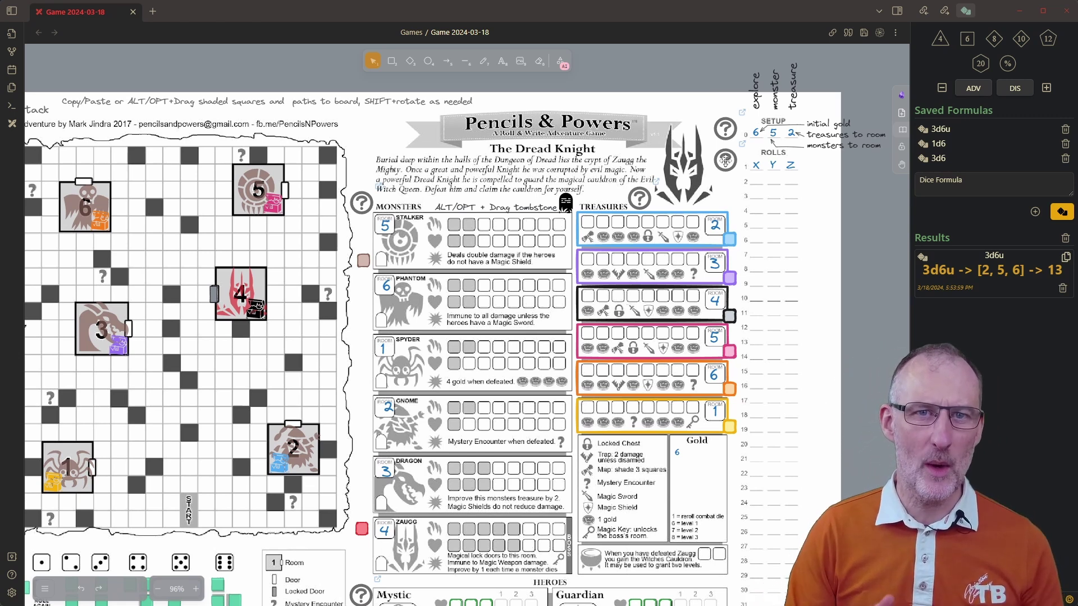
{"action": "mouse_move", "coordinate": [743, 119]}
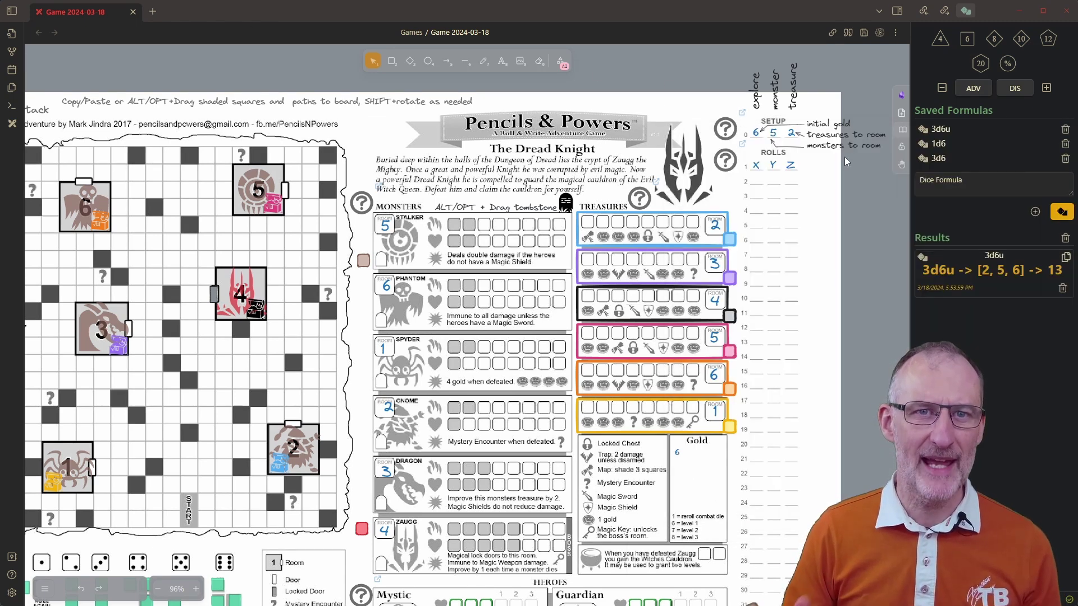
Open PNP-Rules from Maps and Rules > Pencils and Powers > Rules and zoom in.
{"action": "left_click", "coordinate": [11, 10]}
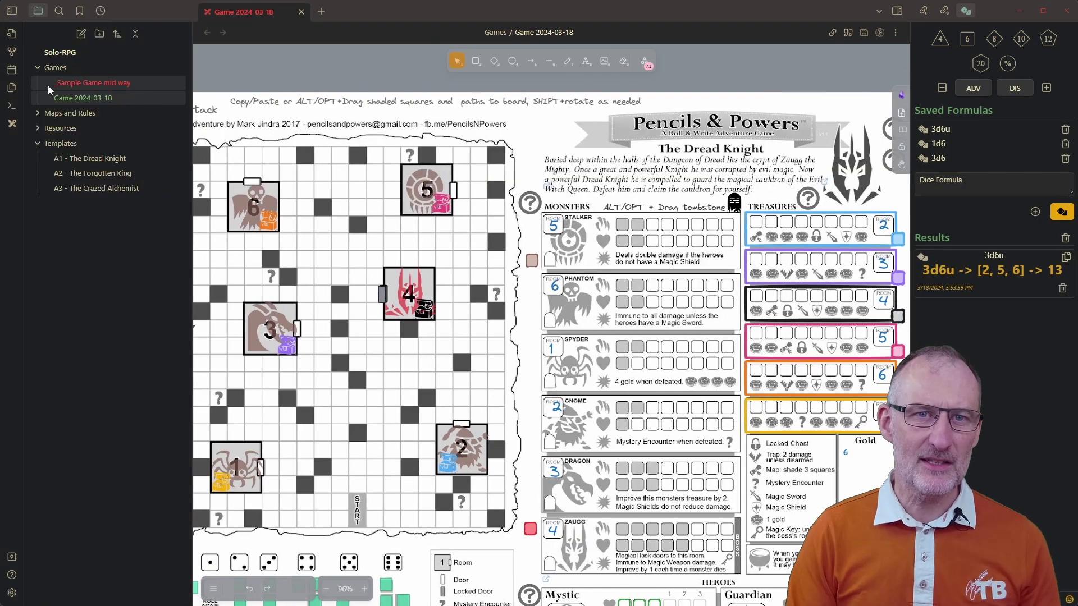
{"action": "left_click", "coordinate": [37, 114]}
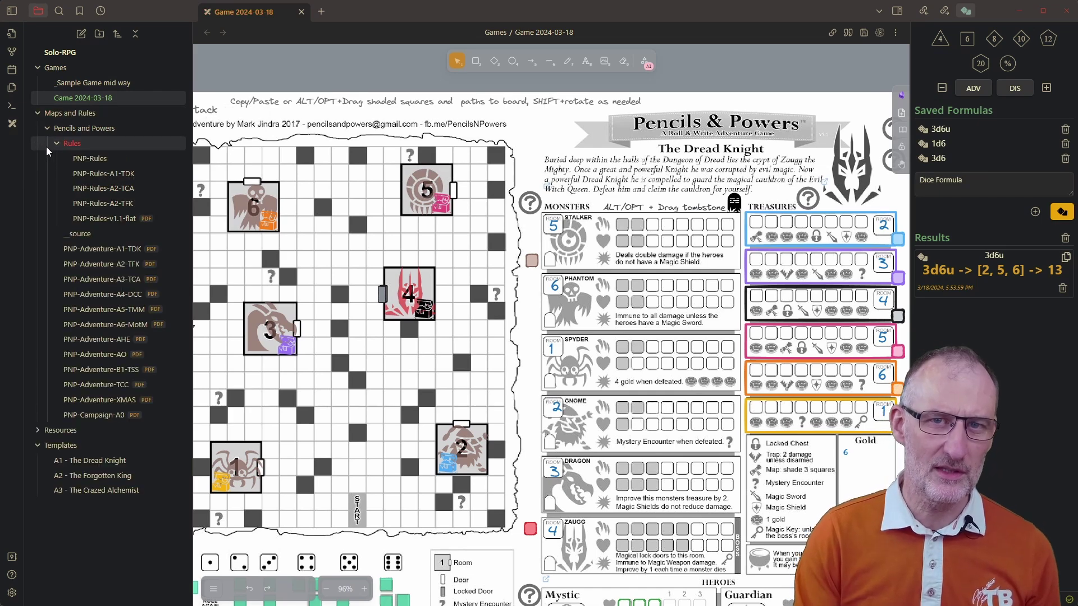
{"action": "left_click", "coordinate": [99, 160]}
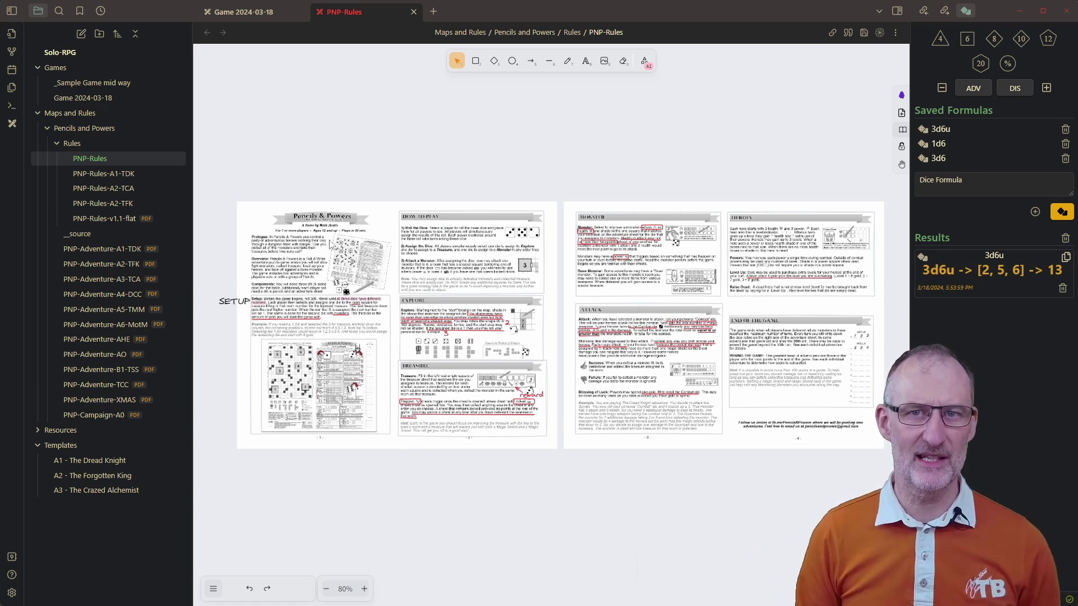
{"action": "scroll", "coordinate": [330, 246], "scroll_direction": "up", "scroll_amount": 3}
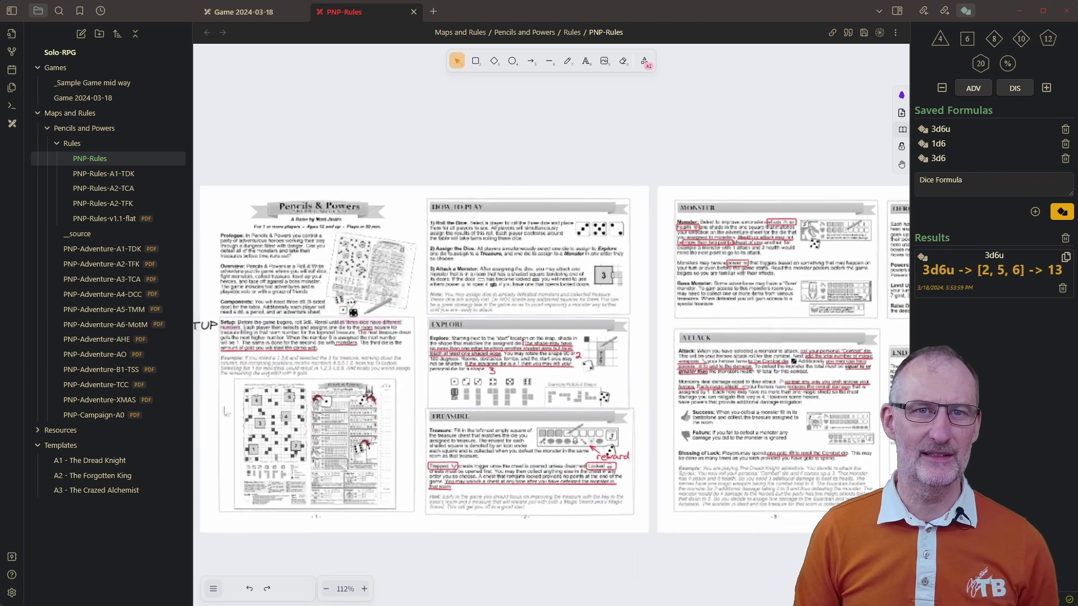
Copy an Area markdown link to the page 1 image of PNP-Rules via the Tools Panel.
{"action": "left_click", "coordinate": [412, 515]}
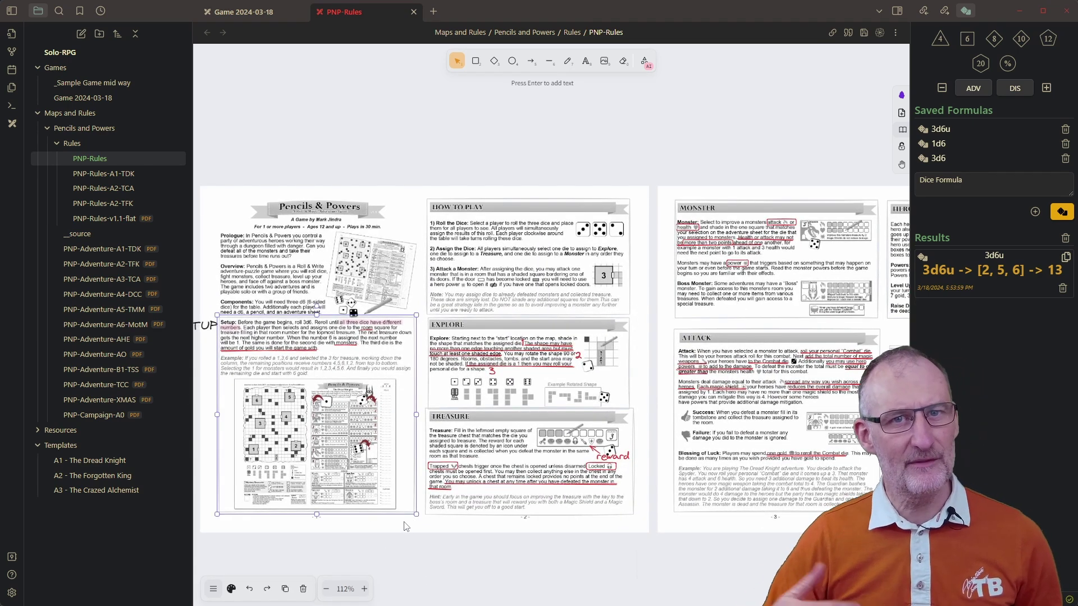
{"action": "left_click", "coordinate": [245, 12]}
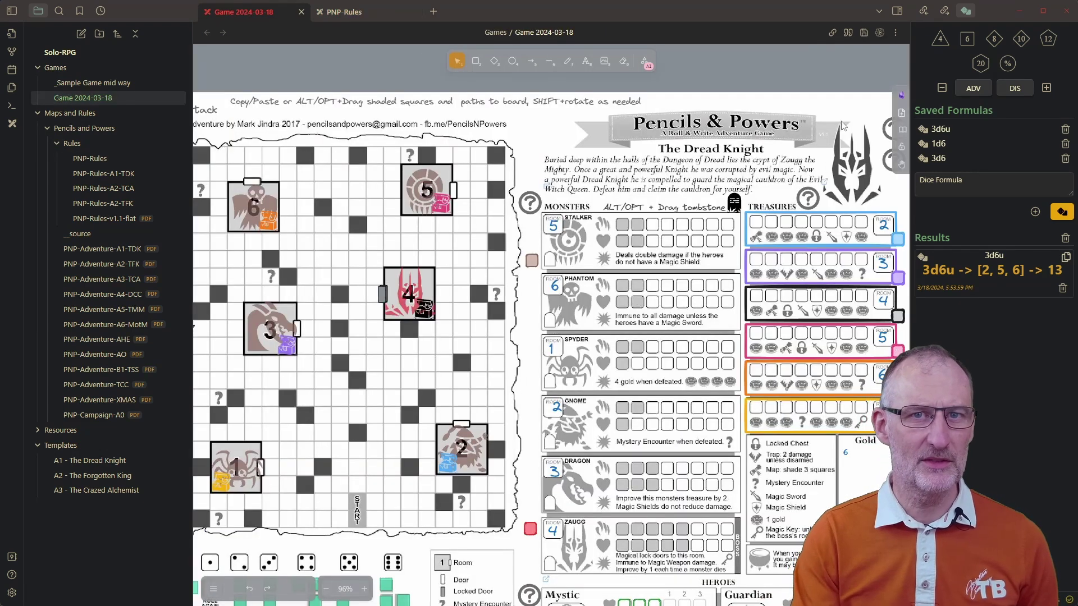
{"action": "left_click_drag", "start_coordinate": [845, 124], "coordinate": [677, 129]}
{"action": "mouse_move", "coordinate": [745, 122]}
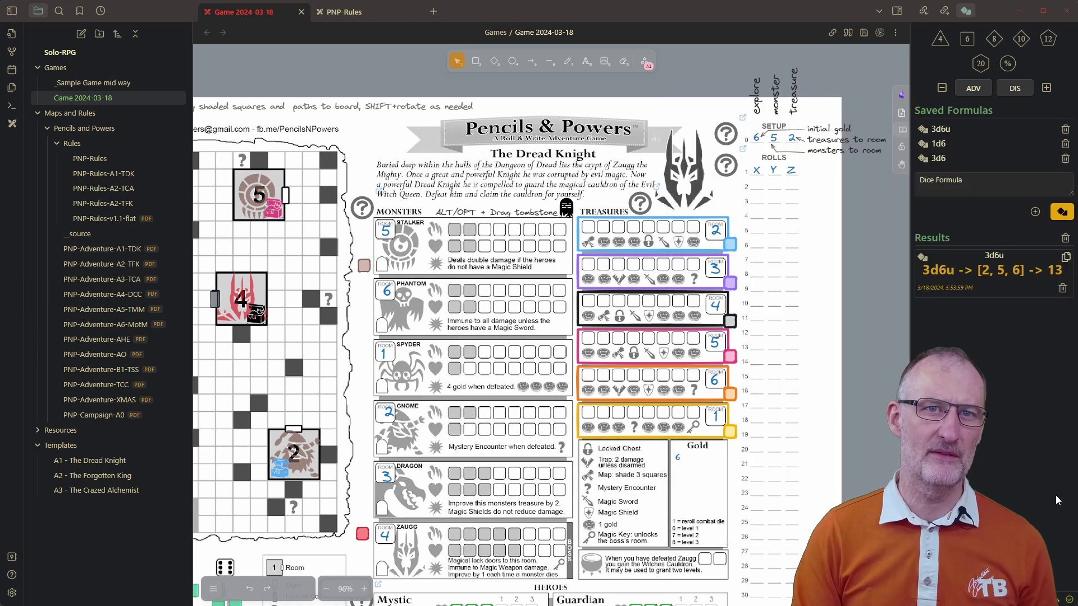
{"action": "left_click", "coordinate": [343, 12]}
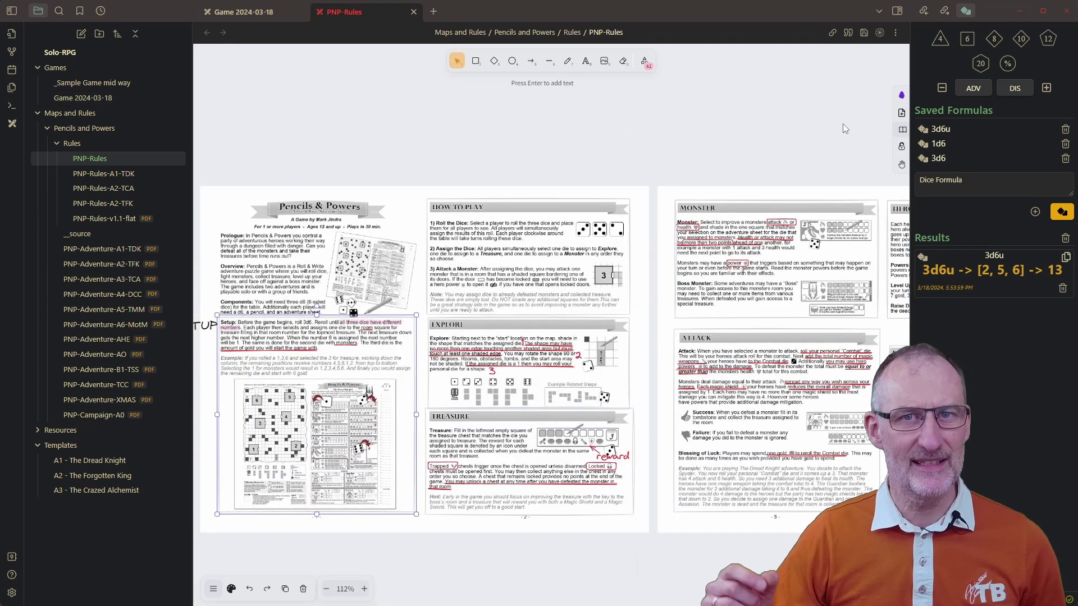
{"action": "left_click", "coordinate": [901, 97]}
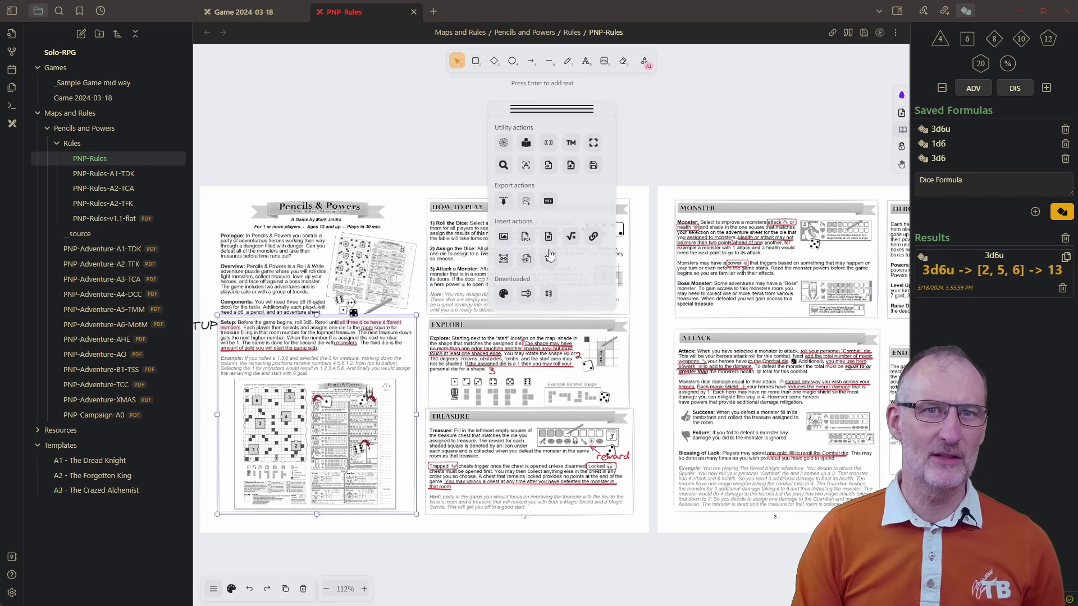
{"action": "left_click", "coordinate": [504, 260]}
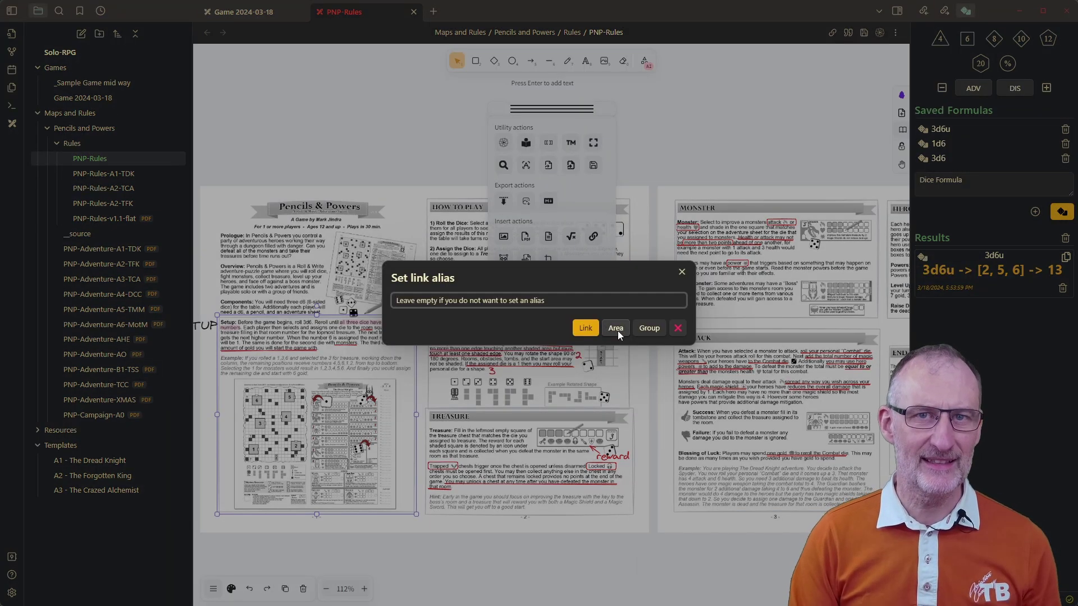
{"action": "left_click", "coordinate": [617, 331]}
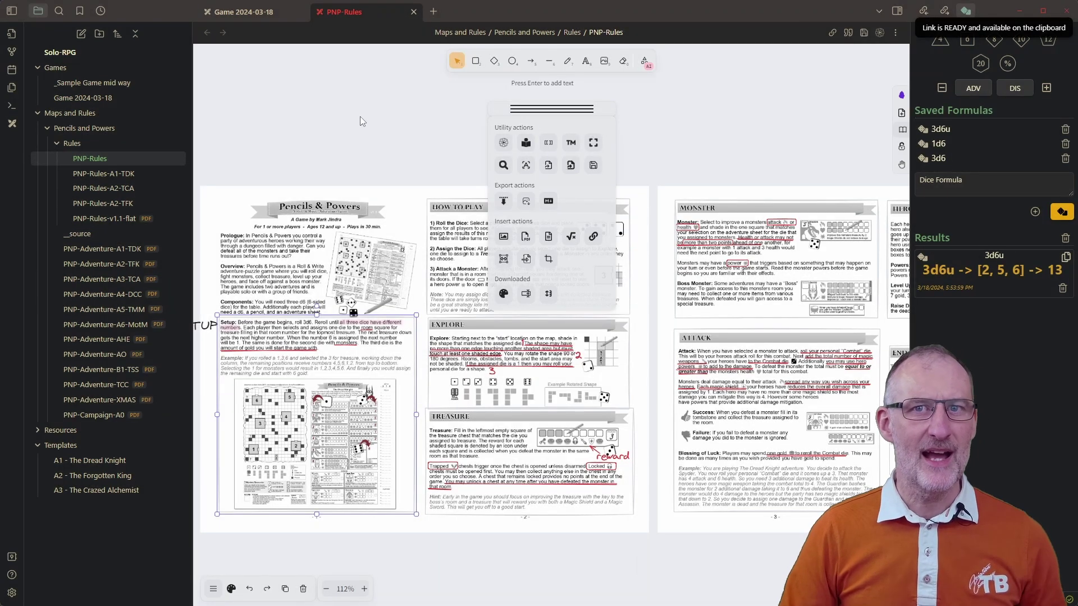
Draw a pink square on the game sheet linked to the PNP-Rules setup area, without the leading !
{"action": "left_click", "coordinate": [244, 14]}
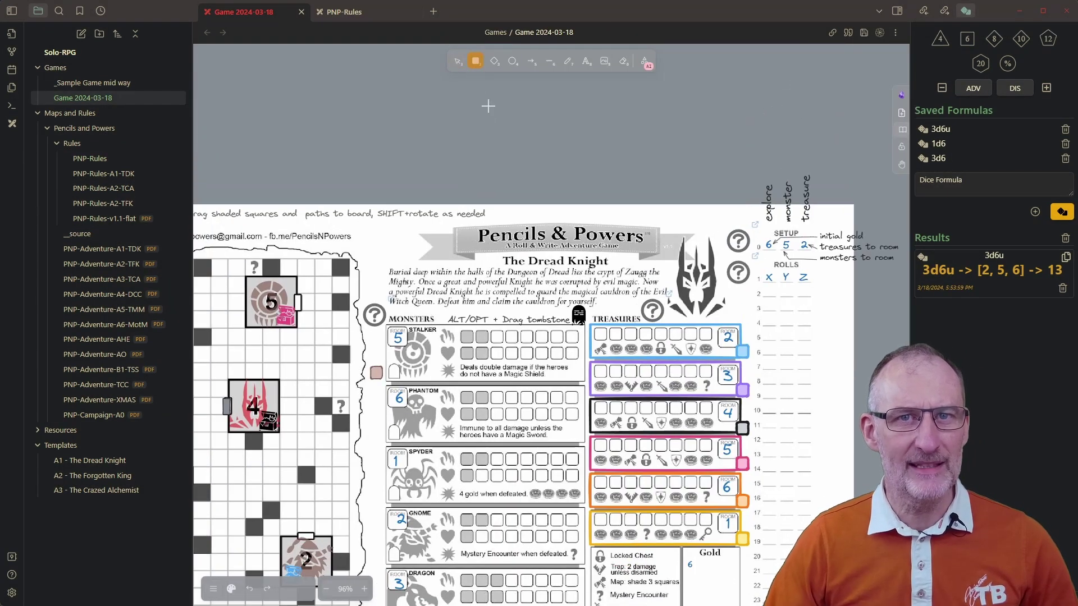
{"action": "left_click_drag", "start_coordinate": [486, 105], "coordinate": [530, 149]}
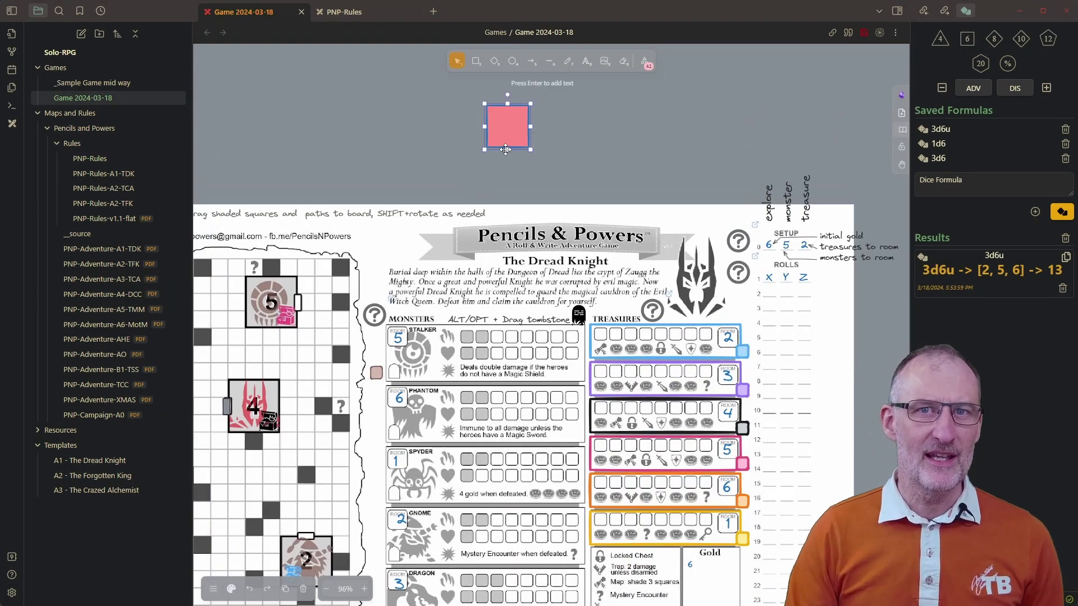
{"action": "key", "text": "ctrl+k"}
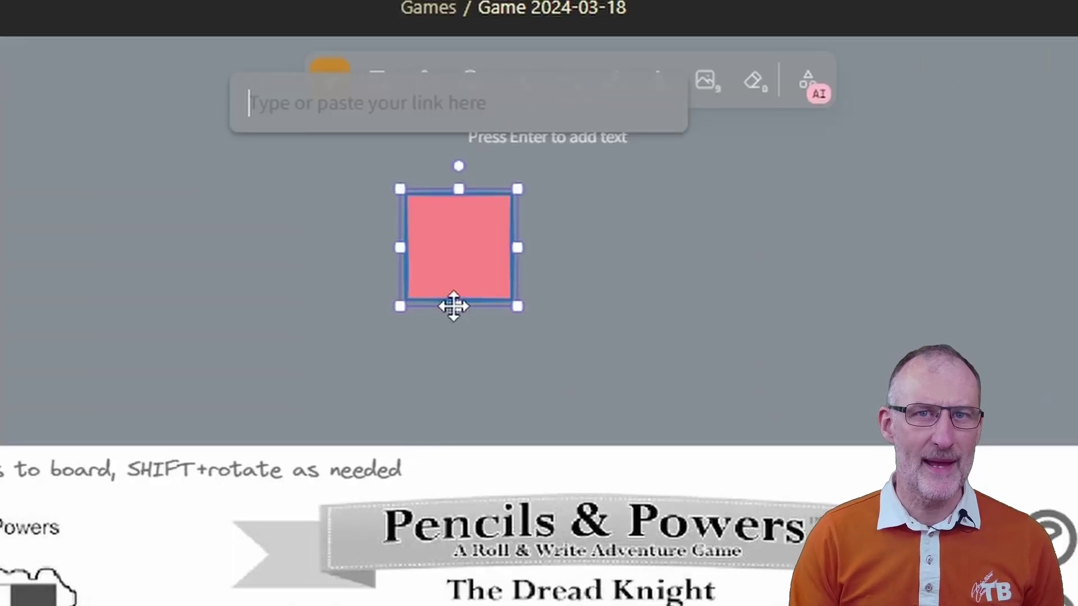
{"action": "key", "text": "ctrl+v"}
{"action": "key", "text": "Home"}
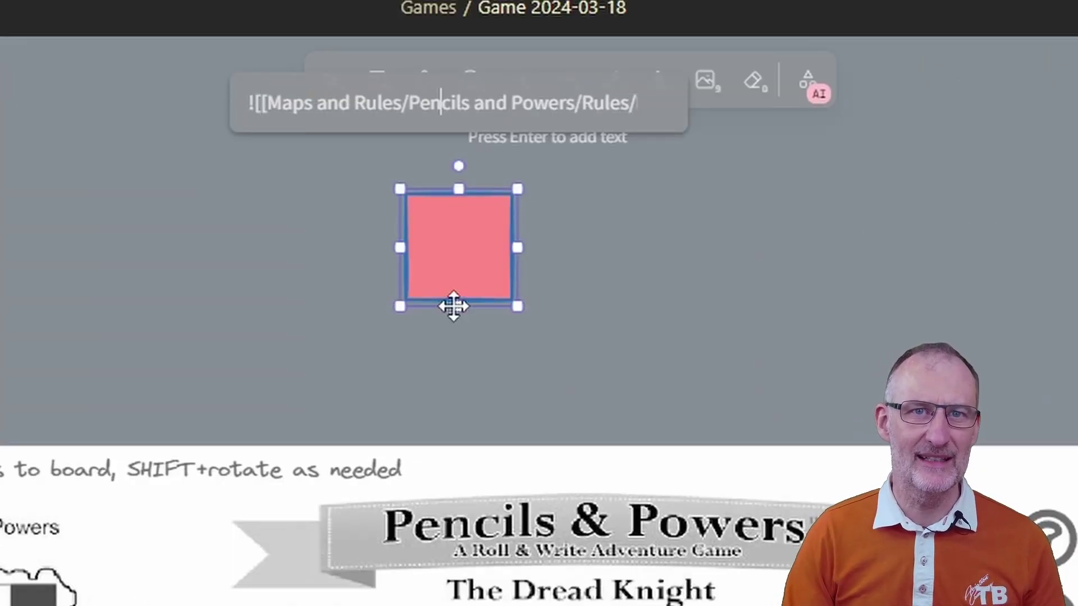
{"action": "key", "text": "Right"}
{"action": "key", "text": "Right"}
{"action": "key", "text": "Right"}
{"action": "key", "text": "Right"}
{"action": "key", "text": "Right"}
{"action": "key", "text": "Right"}
{"action": "key", "text": "Right"}
{"action": "key", "text": "Right"}
{"action": "key", "text": "Right"}
{"action": "key", "text": "Right"}
{"action": "key", "text": "Right"}
{"action": "key", "text": "Right"}
{"action": "key", "text": "Right"}
{"action": "key", "text": "Right"}
{"action": "key", "text": "Right"}
{"action": "key", "text": "Right"}
{"action": "key", "text": "Right"}
{"action": "key", "text": "Right"}
{"action": "key", "text": "Right"}
{"action": "key", "text": "Right"}
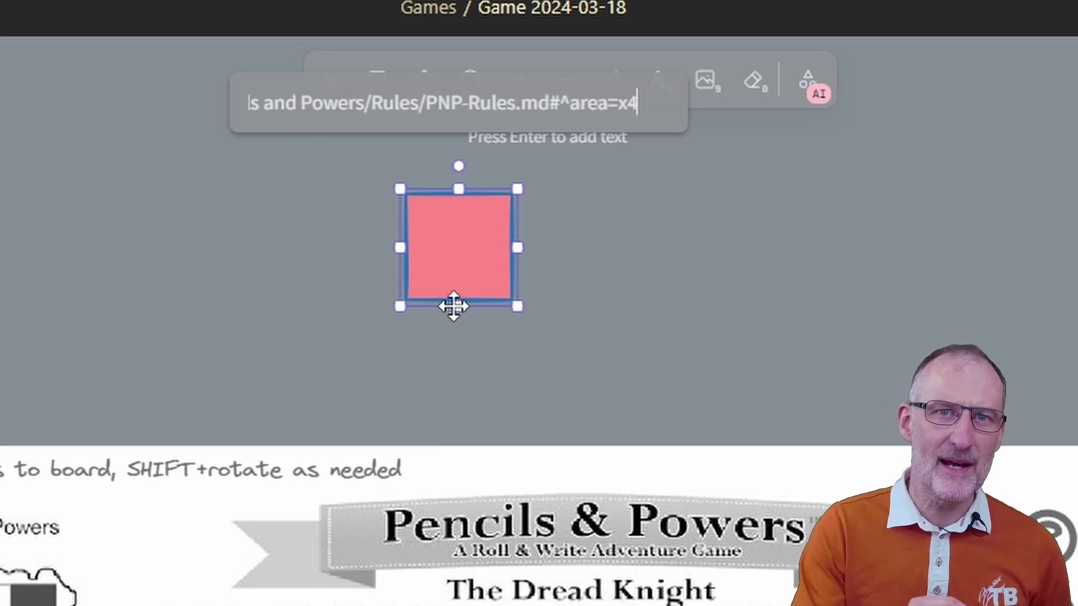
{"action": "key", "text": "Right"}
{"action": "key", "text": "Right"}
{"action": "key", "text": "Right"}
{"action": "key", "text": "Home"}
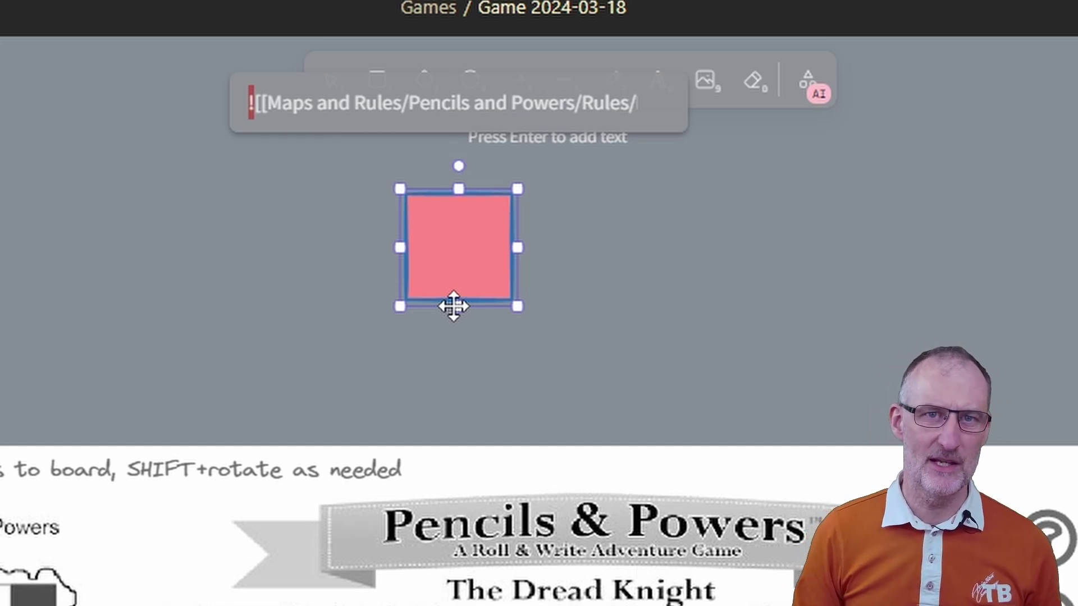
{"action": "key", "text": "Delete"}
{"action": "left_click", "coordinate": [606, 365]}
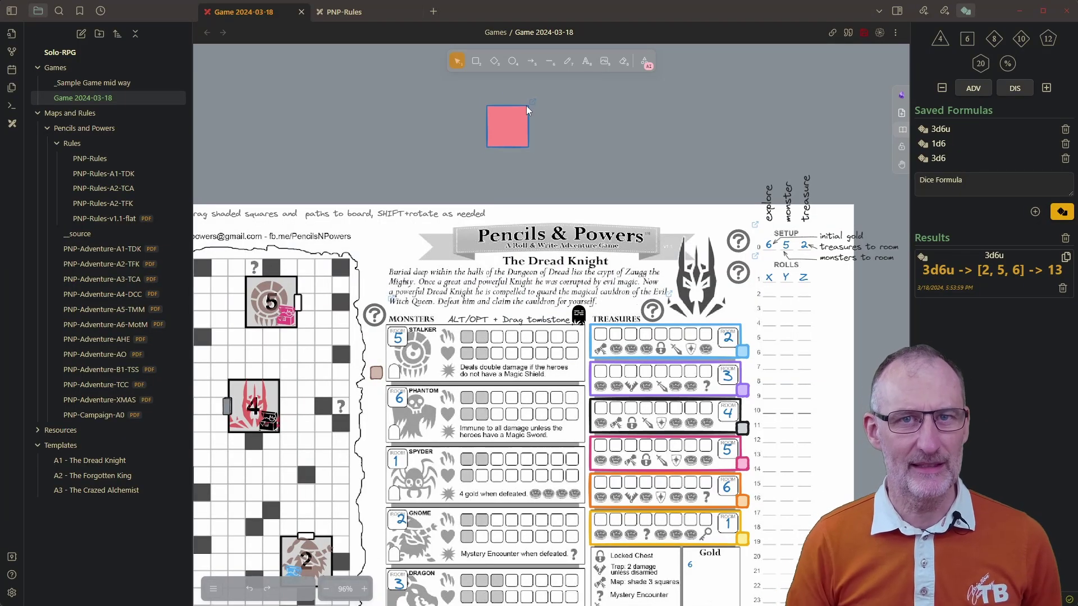
{"action": "mouse_move", "coordinate": [532, 104]}
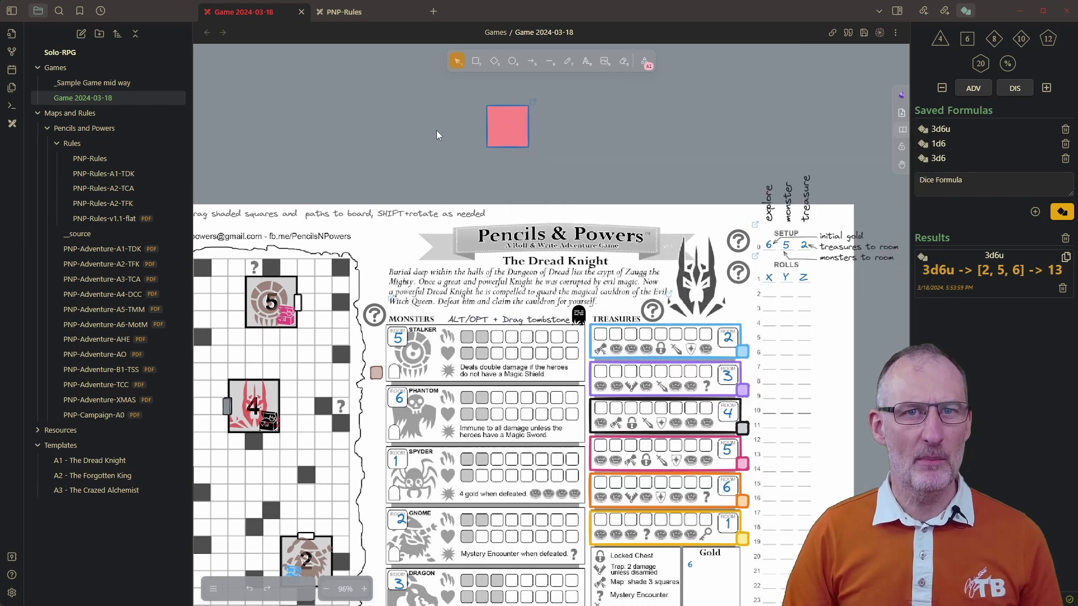
{"action": "left_click", "coordinate": [501, 130]}
Hide the file sidebar, shade a Gnome damage box, and log a new 3d6 roll.
{"action": "key", "text": "Delete"}
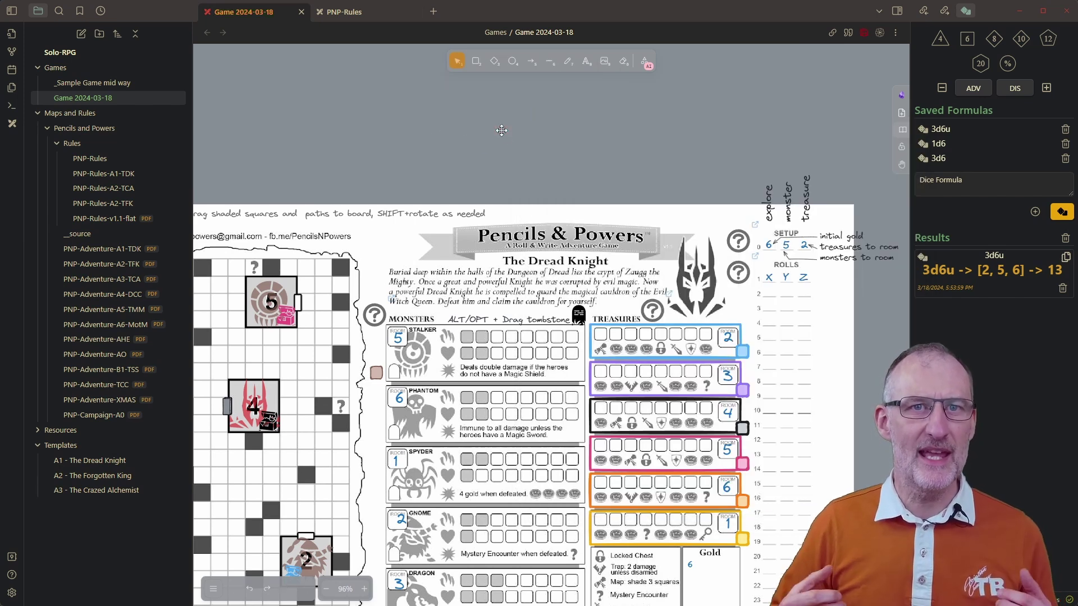
{"action": "left_click", "coordinate": [10, 11]}
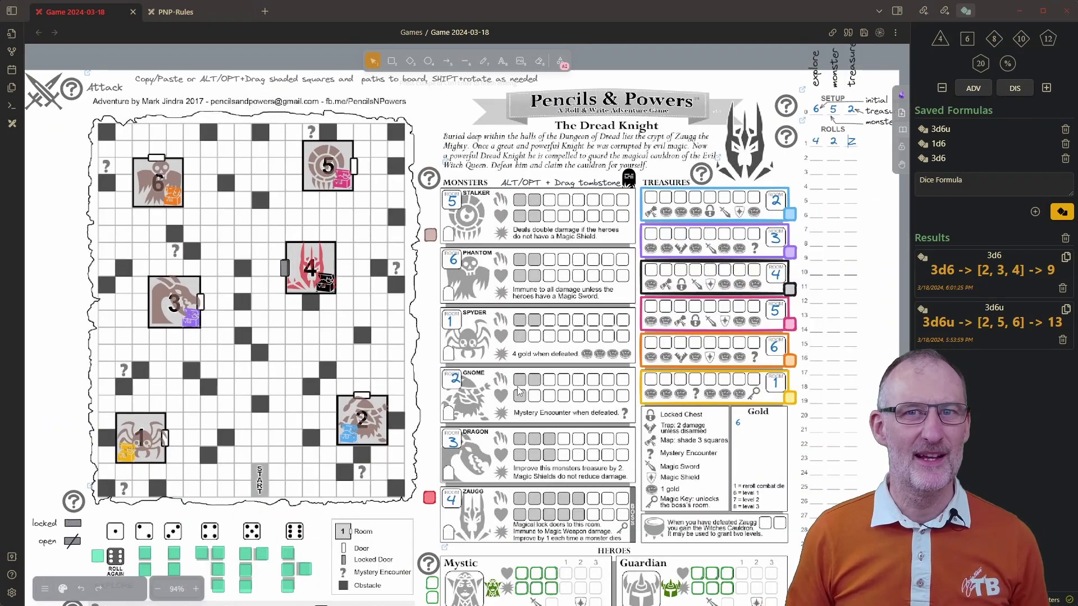
{"action": "left_click", "coordinate": [535, 395]}
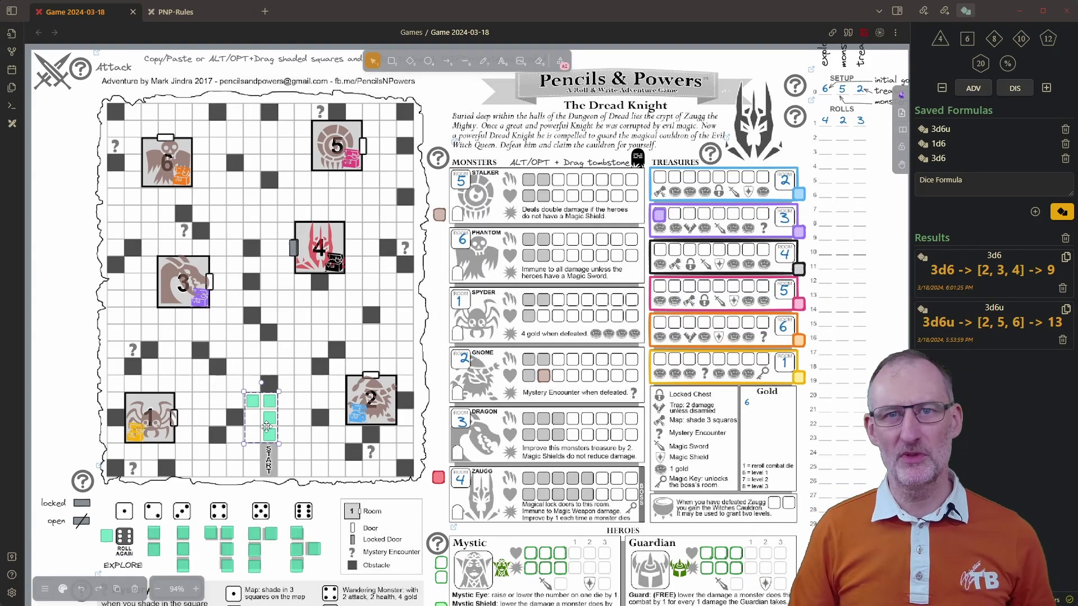
{"action": "left_click", "coordinate": [923, 158]}
{"action": "double_click", "coordinate": [842, 136]}
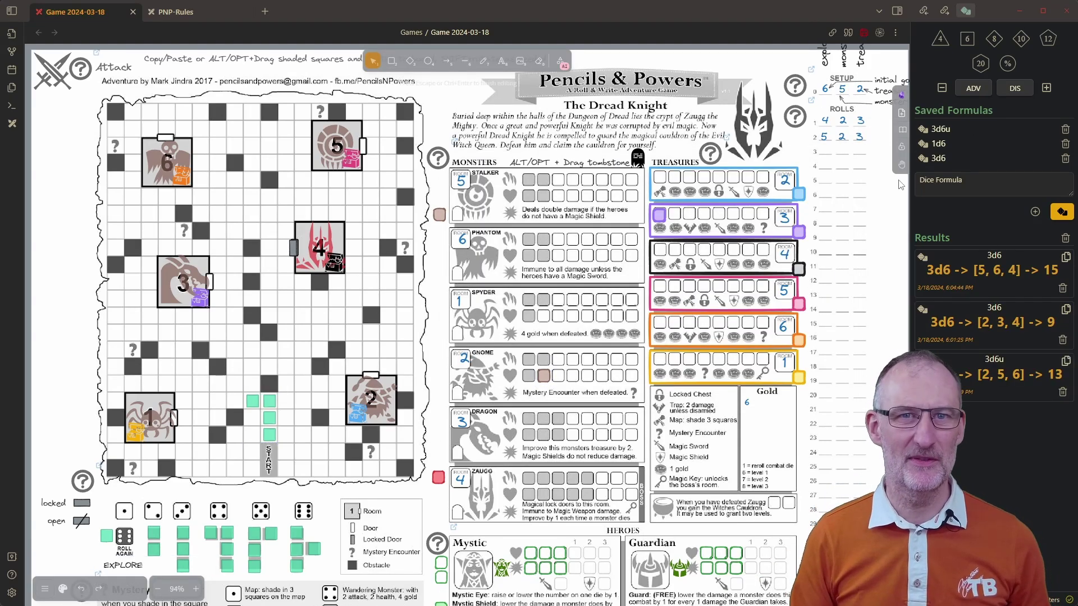
Roll 3d6 again and nudge the green path squares into place on the map.
{"action": "left_click", "coordinate": [923, 159]}
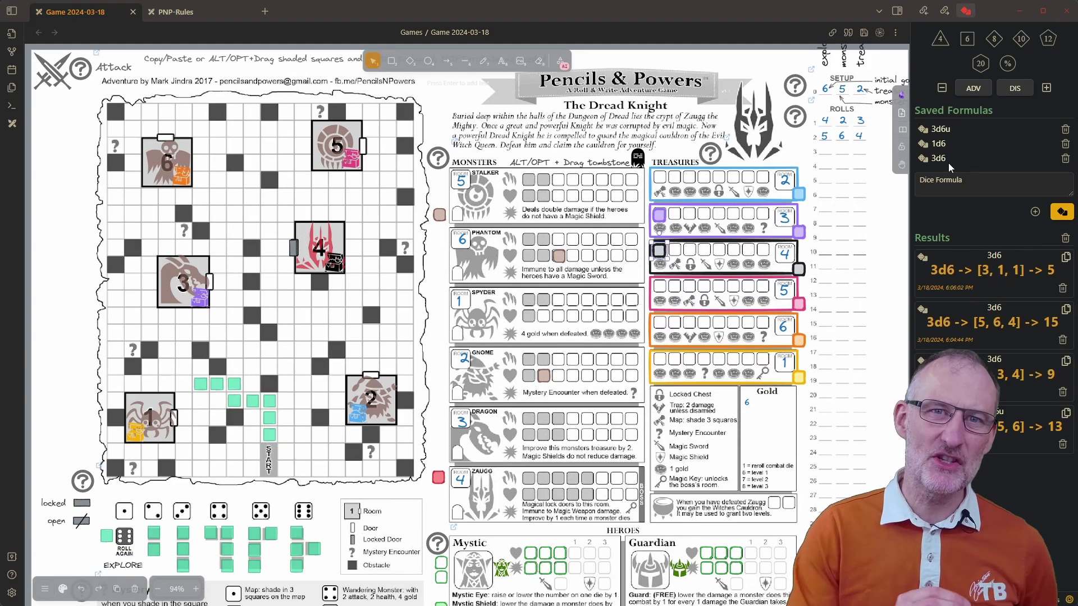
{"action": "mouse_move", "coordinate": [810, 100]}
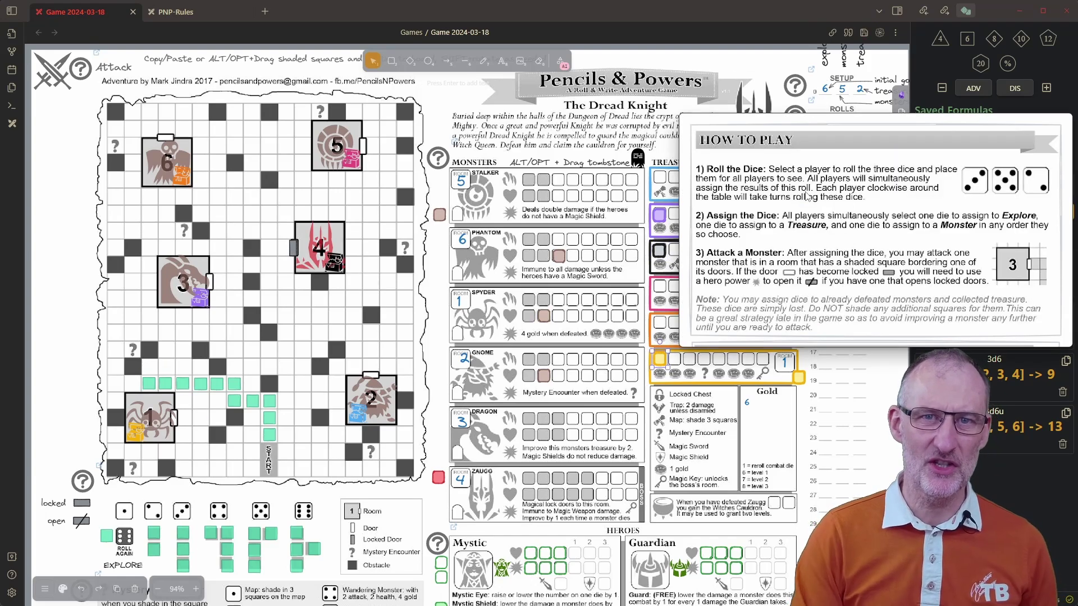
{"action": "left_click", "coordinate": [923, 159]}
{"action": "left_click", "coordinate": [441, 223]}
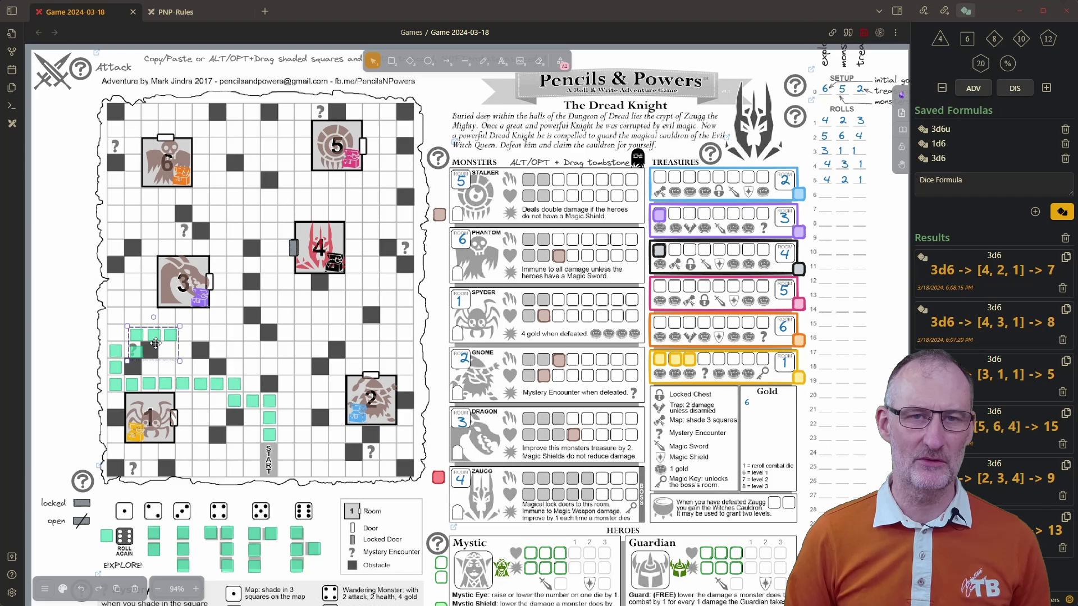
{"action": "left_click_drag", "start_coordinate": [156, 343], "coordinate": [152, 340]}
{"action": "mouse_move", "coordinate": [94, 425]}
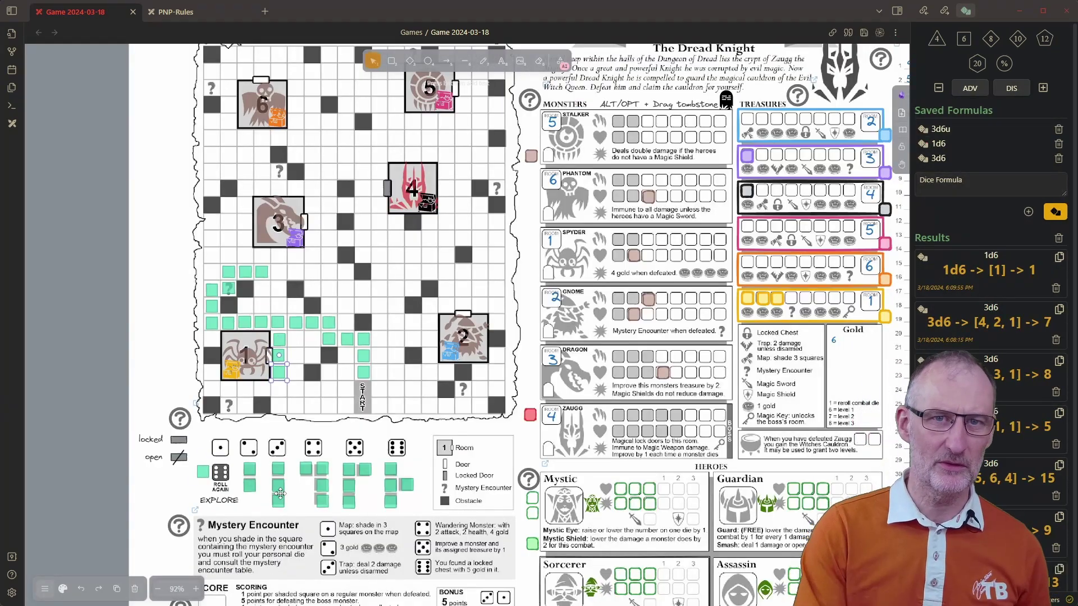
{"action": "scroll", "coordinate": [280, 494], "scroll_direction": "down", "scroll_amount": 2}
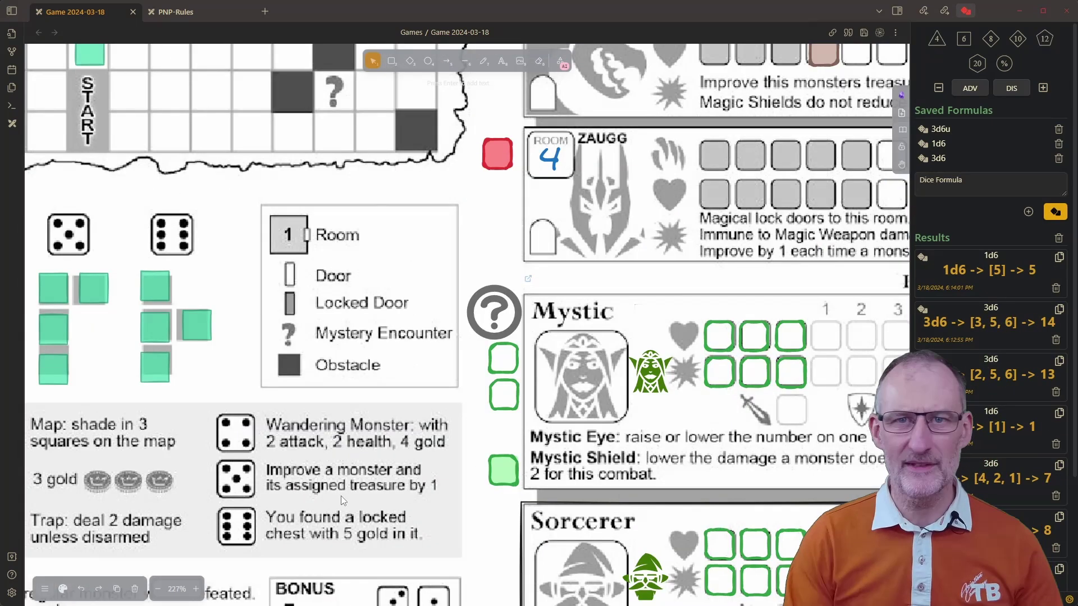
{"action": "scroll", "coordinate": [341, 496], "scroll_direction": "down", "scroll_amount": 5}
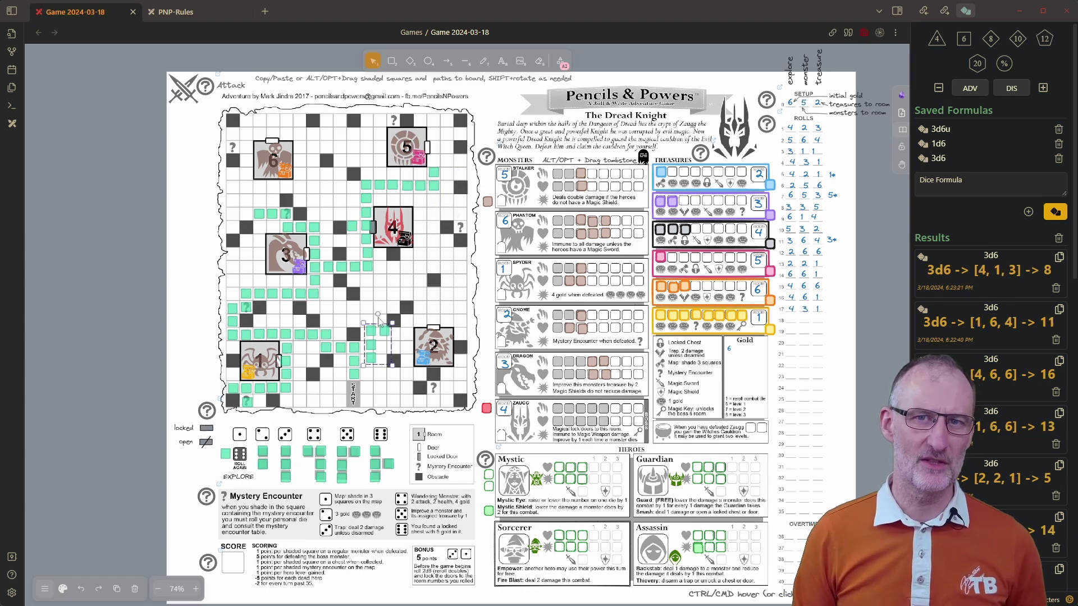
Place a green path piece on the map and mark the Assassin's first box.
{"action": "left_click_drag", "start_coordinate": [377, 315], "coordinate": [440, 119]}
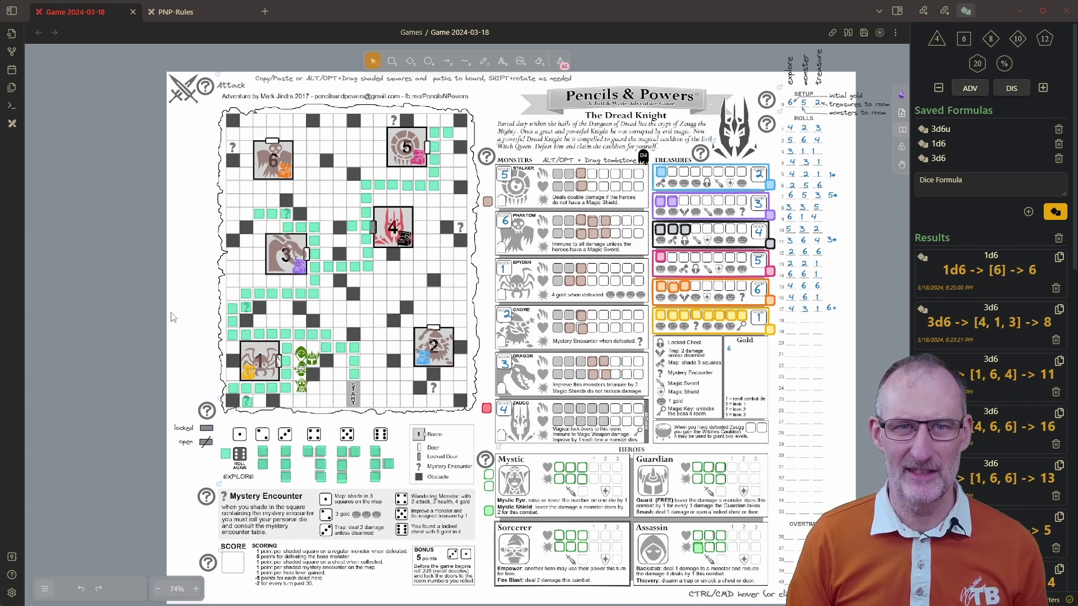
{"action": "scroll", "coordinate": [492, 553], "scroll_direction": "up", "scroll_amount": 3}
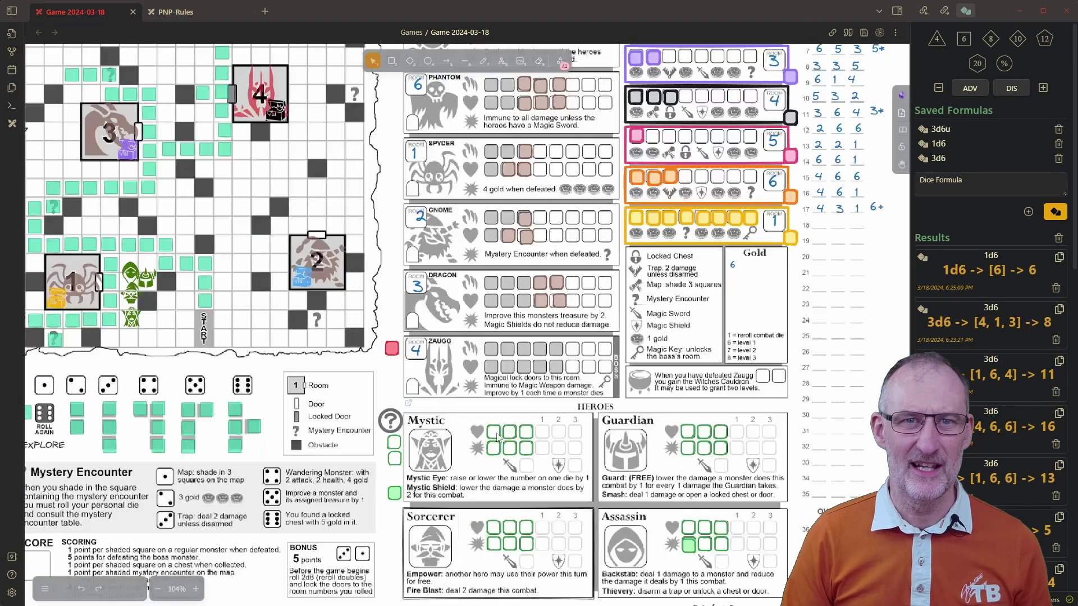
{"action": "left_click", "coordinate": [682, 528]}
{"action": "scroll", "coordinate": [689, 527], "scroll_direction": "down", "scroll_amount": 4}
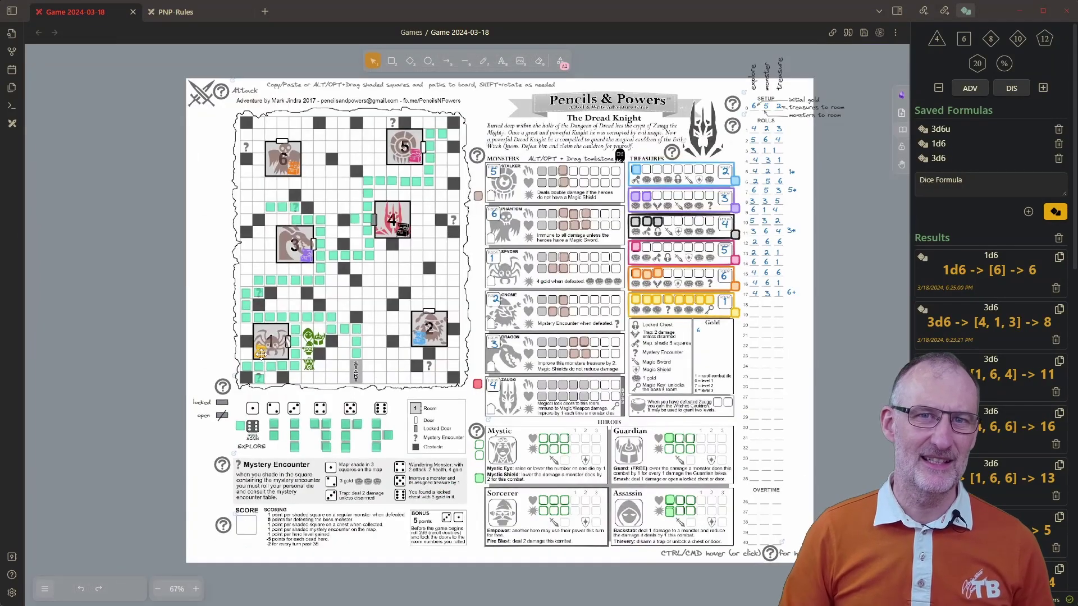
Log roll 364 in row 18, shade new path squares, and add a Phantom damage box.
{"action": "left_click", "coordinate": [491, 279]}
{"action": "left_click", "coordinate": [938, 158]}
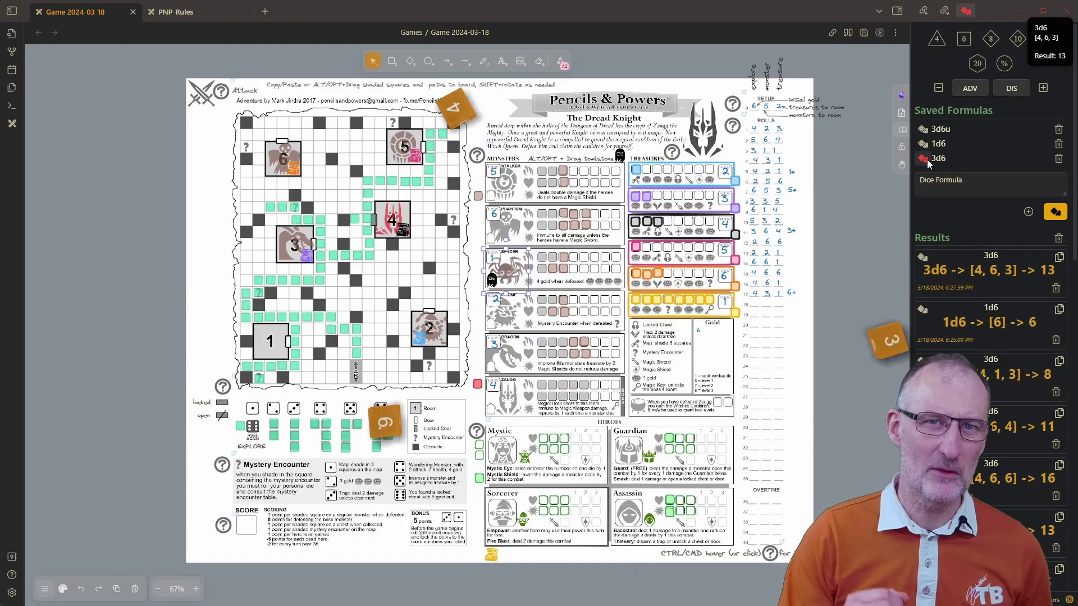
{"action": "left_click_drag", "start_coordinate": [766, 293], "coordinate": [766, 305]}
{"action": "double_click", "coordinate": [766, 305]}
{"action": "type", "text": "364"}
{"action": "left_click_drag", "start_coordinate": [295, 436], "coordinate": [382, 330]}
{"action": "left_click_drag", "start_coordinate": [477, 195], "coordinate": [596, 225]}
Mark a red box on Zaugg's track, another Phantom damage box, and a black treasure box.
{"action": "scroll", "coordinate": [593, 413], "scroll_direction": "up", "scroll_amount": 6}
{"action": "left_click_drag", "start_coordinate": [351, 345], "coordinate": [595, 371]}
{"action": "scroll", "coordinate": [466, 303], "scroll_direction": "down", "scroll_amount": 6}
{"action": "scroll", "coordinate": [657, 293], "scroll_direction": "up", "scroll_amount": 1}
{"action": "left_click_drag", "start_coordinate": [418, 202], "coordinate": [540, 220]}
{"action": "left_click_drag", "start_coordinate": [687, 243], "coordinate": [617, 229]}
Log roll 313 in row 19, add a third purple treasure box, and shade more path squares.
{"action": "left_click", "coordinate": [938, 159]}
{"action": "left_click_drag", "start_coordinate": [718, 316], "coordinate": [717, 326]}
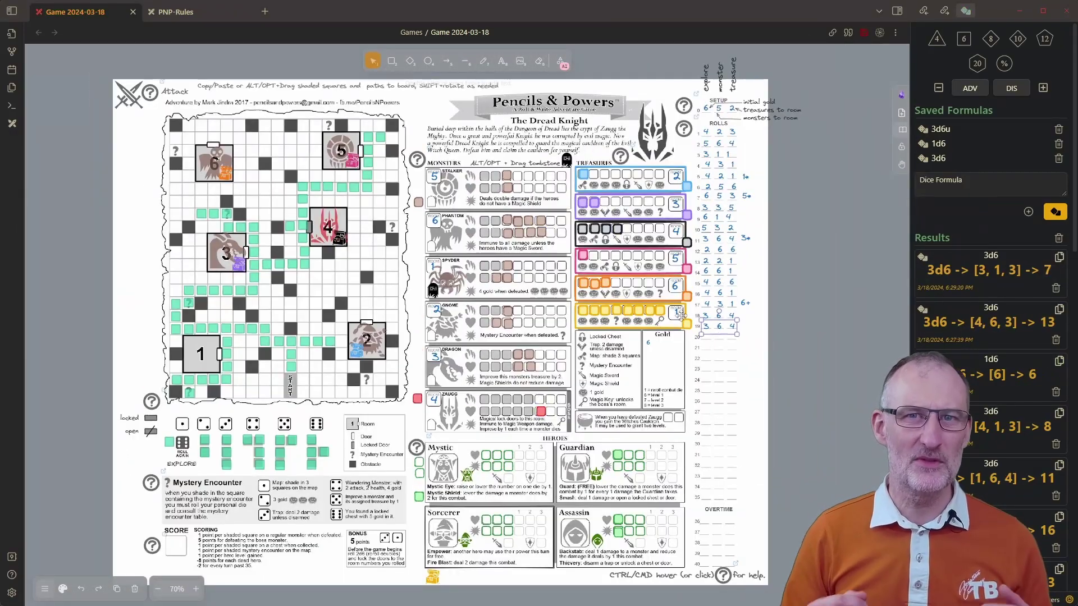
{"action": "double_click", "coordinate": [718, 325]}
{"action": "type", "text": "313"}
{"action": "left_click_drag", "start_coordinate": [686, 214], "coordinate": [605, 202]}
{"action": "left_click_drag", "start_coordinate": [226, 452], "coordinate": [342, 329]}
Log roll 414 in row 20, add a black treasure box and another path piece.
{"action": "left_click", "coordinate": [938, 158]}
{"action": "left_click_drag", "start_coordinate": [718, 326], "coordinate": [717, 335]}
{"action": "type", "text": "414"}
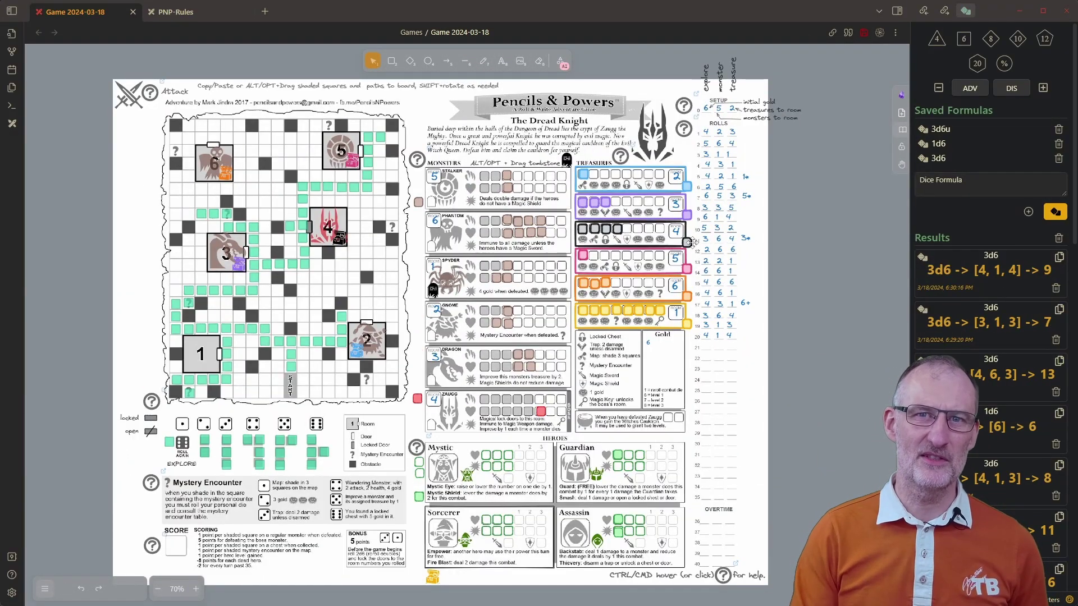
{"action": "left_click_drag", "start_coordinate": [687, 243], "coordinate": [629, 229]}
{"action": "left_click_drag", "start_coordinate": [280, 452], "coordinate": [368, 315]}
Roll 3d6 into a duplicated roll row and select the row 27 roll numbers.
{"action": "left_click", "coordinate": [938, 159]}
{"action": "left_click_drag", "start_coordinate": [716, 336], "coordinate": [719, 347]}
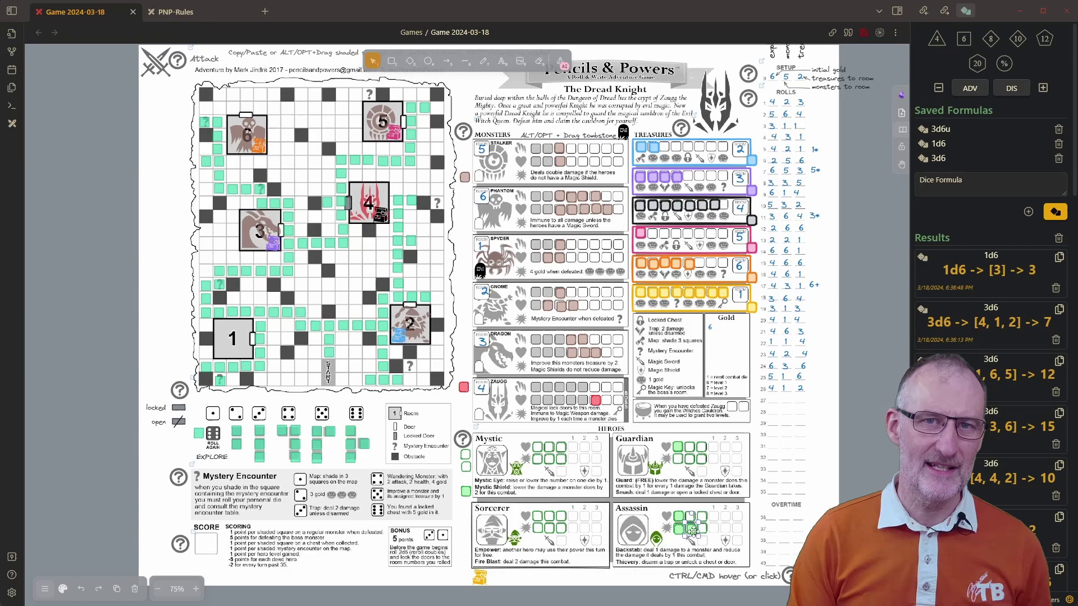
{"action": "scroll", "coordinate": [690, 341], "scroll_direction": "up", "scroll_amount": 3}
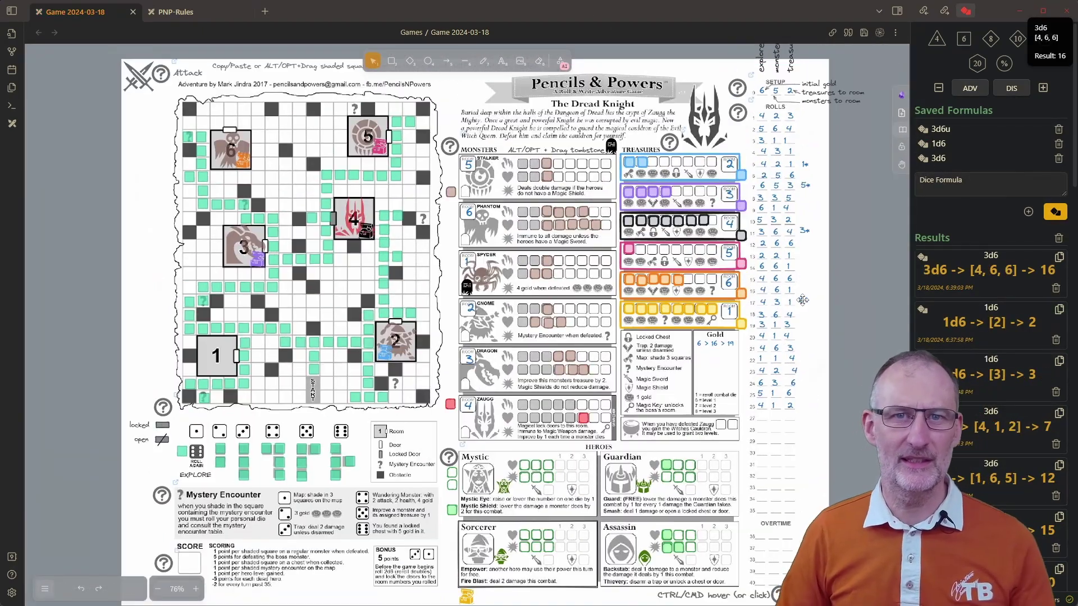
{"action": "left_click", "coordinate": [774, 421]}
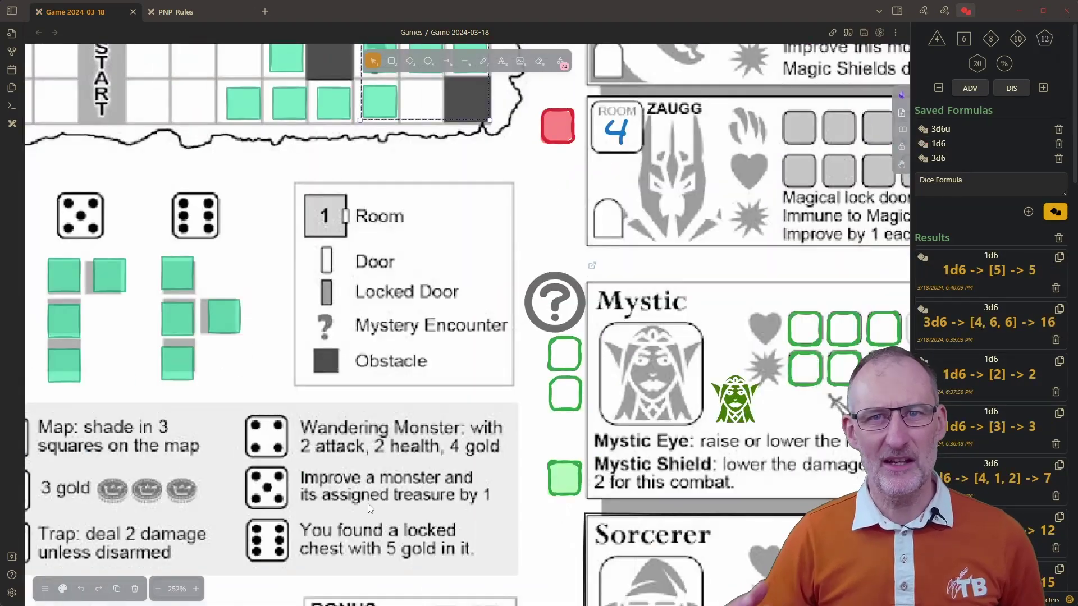
{"action": "scroll", "coordinate": [600, 167], "scroll_direction": "down", "scroll_amount": 5}
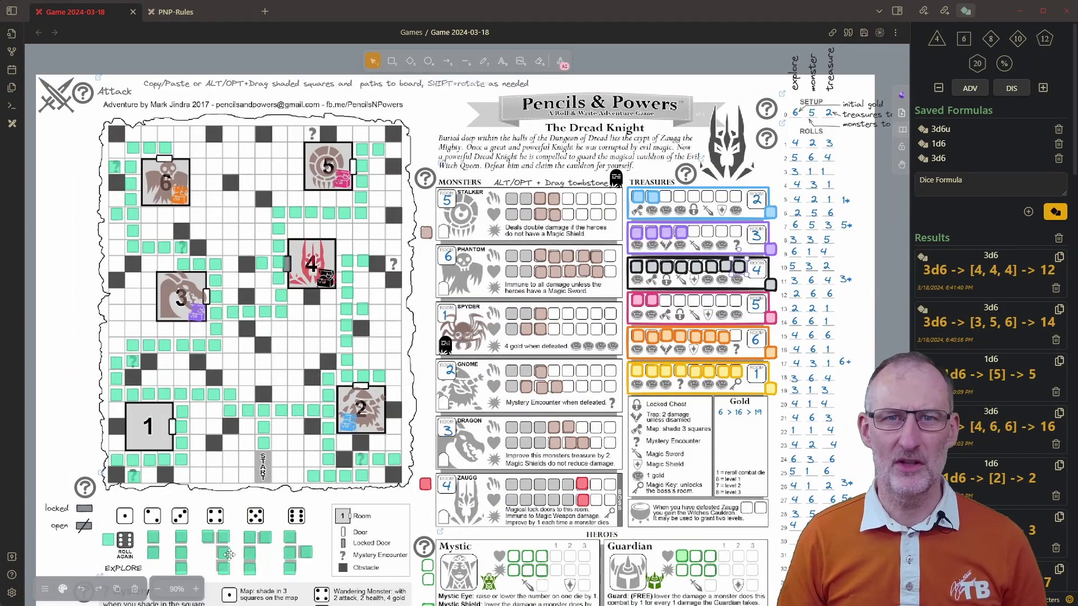
Clear the Phantom from room 6 on the dungeon map.
{"action": "scroll", "coordinate": [748, 303], "scroll_direction": "down", "scroll_amount": 2}
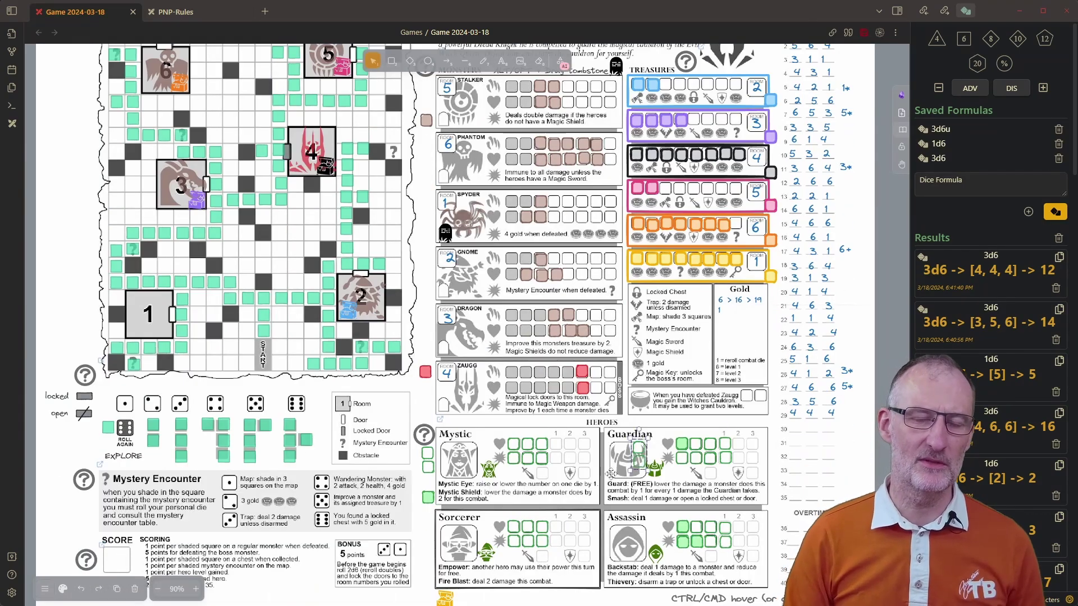
{"action": "scroll", "coordinate": [749, 303], "scroll_direction": "up", "scroll_amount": 10}
{"action": "scroll", "coordinate": [326, 303], "scroll_direction": "up", "scroll_amount": 3}
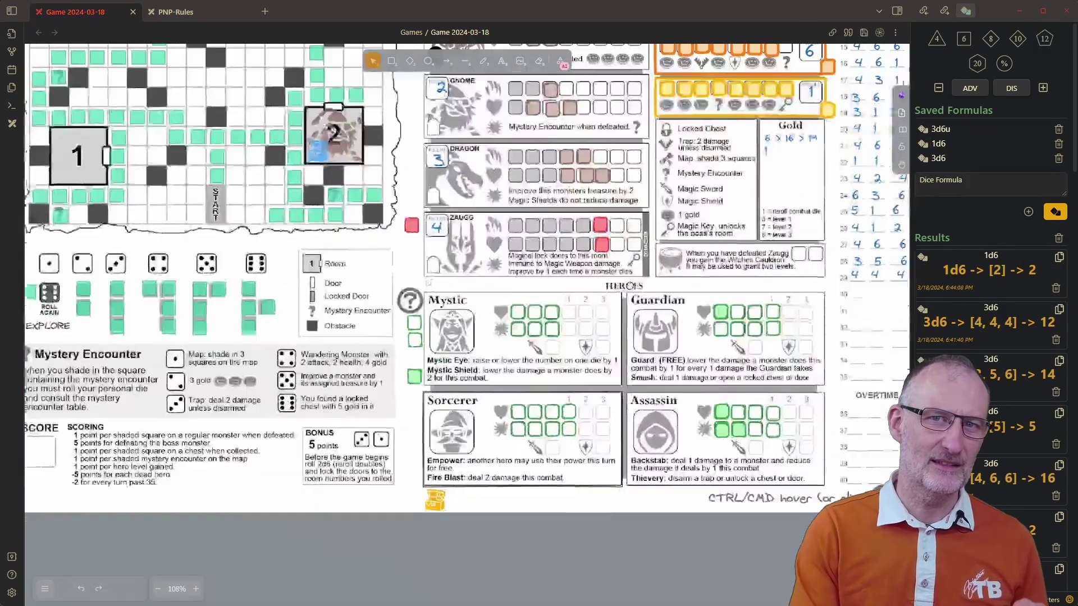
{"action": "scroll", "coordinate": [719, 347], "scroll_direction": "up", "scroll_amount": 3}
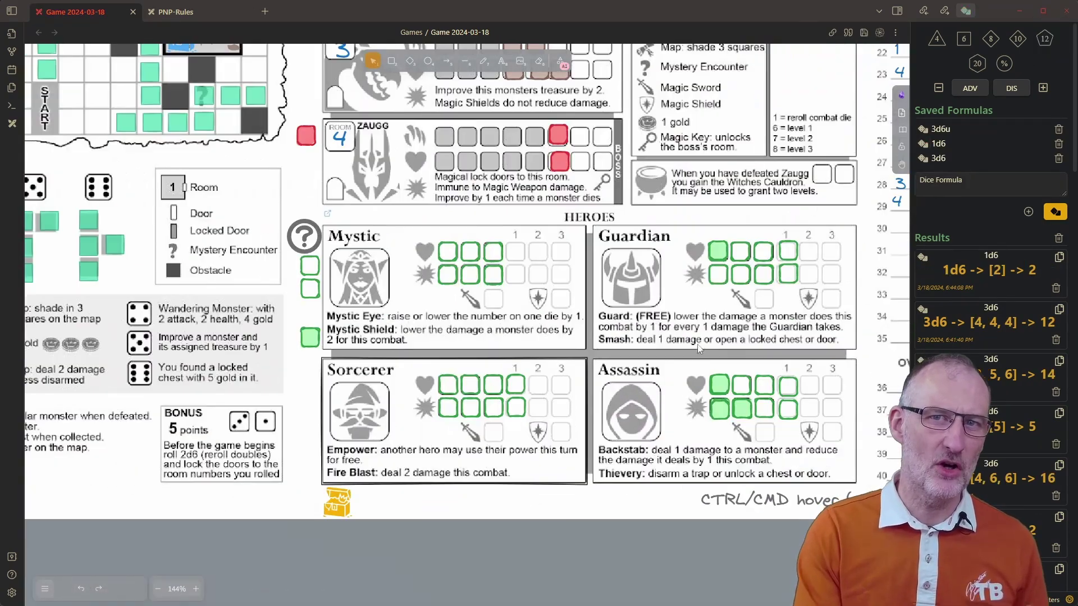
{"action": "scroll", "coordinate": [352, 346], "scroll_direction": "down", "scroll_amount": 5}
{"action": "mouse_move", "coordinate": [140, 82]}
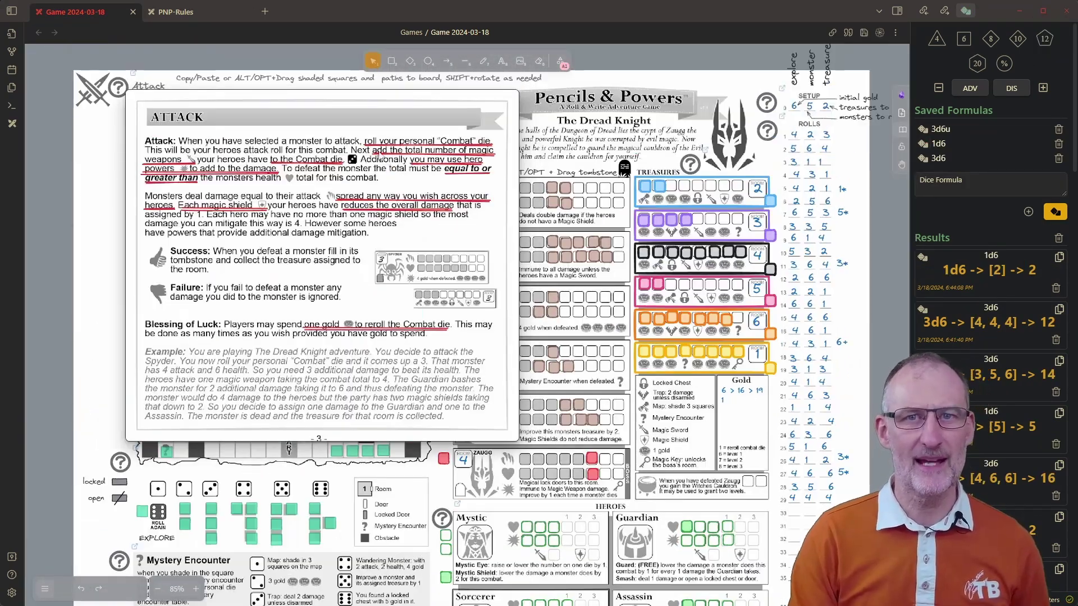
{"action": "scroll", "coordinate": [634, 481], "scroll_direction": "up", "scroll_amount": 6}
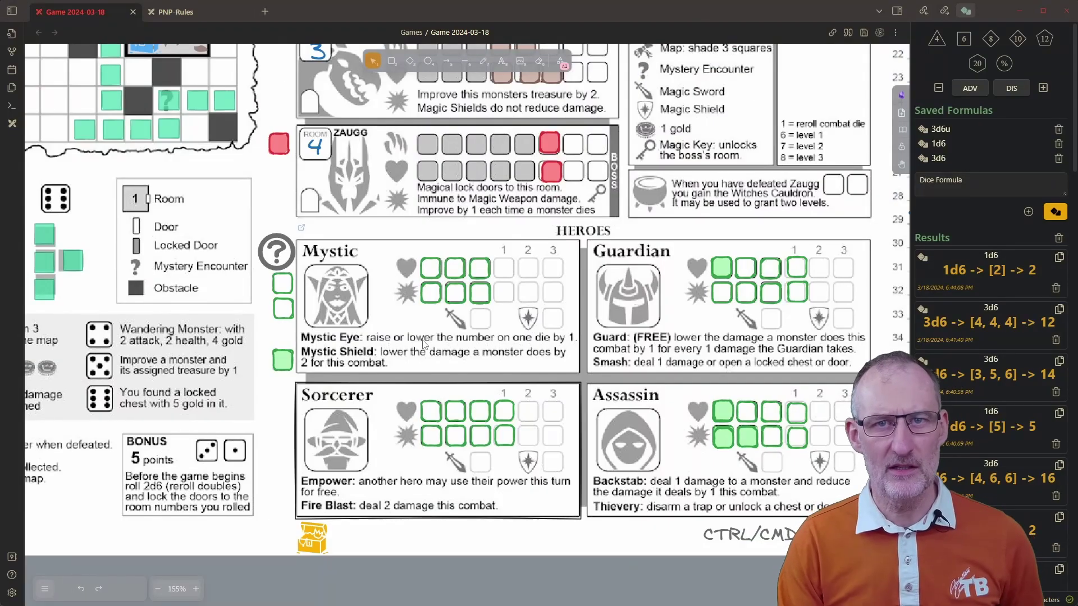
{"action": "scroll", "coordinate": [697, 484], "scroll_direction": "down", "scroll_amount": 6}
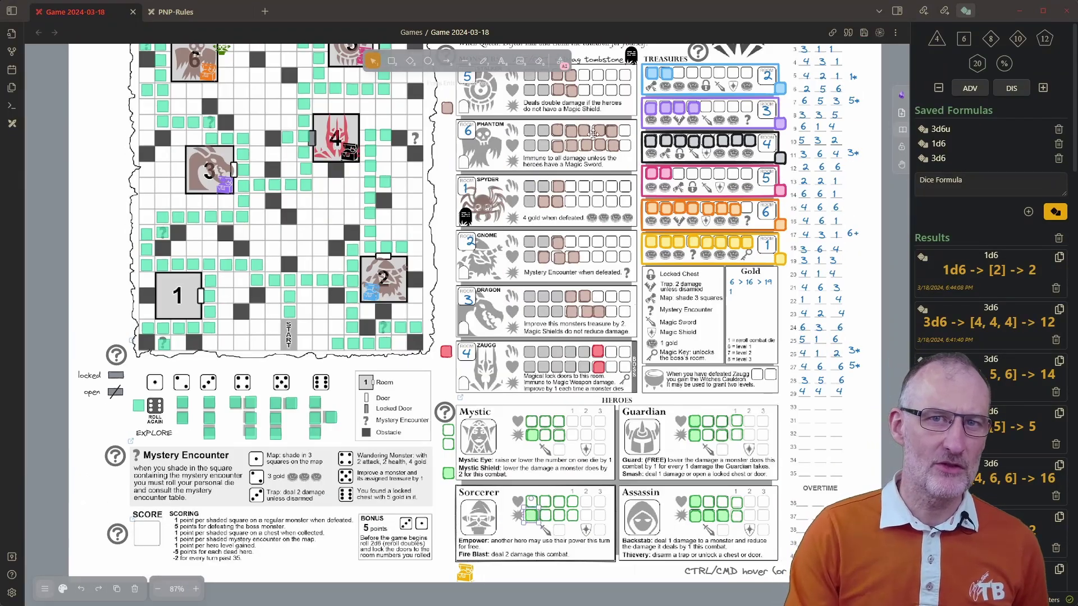
{"action": "scroll", "coordinate": [541, 469], "scroll_direction": "up", "scroll_amount": 2}
{"action": "scroll", "coordinate": [716, 474], "scroll_direction": "up", "scroll_amount": 1}
{"action": "scroll", "coordinate": [539, 564], "scroll_direction": "down", "scroll_amount": 2}
{"action": "left_click_drag", "start_coordinate": [207, 176], "coordinate": [503, 267]}
Move a green square onto the Sorcerer, extend the gold tally with '> 6 > 0', and add Mystic level boxes.
{"action": "scroll", "coordinate": [503, 267], "scroll_direction": "down", "scroll_amount": 1}
{"action": "scroll", "coordinate": [696, 527], "scroll_direction": "down", "scroll_amount": 2}
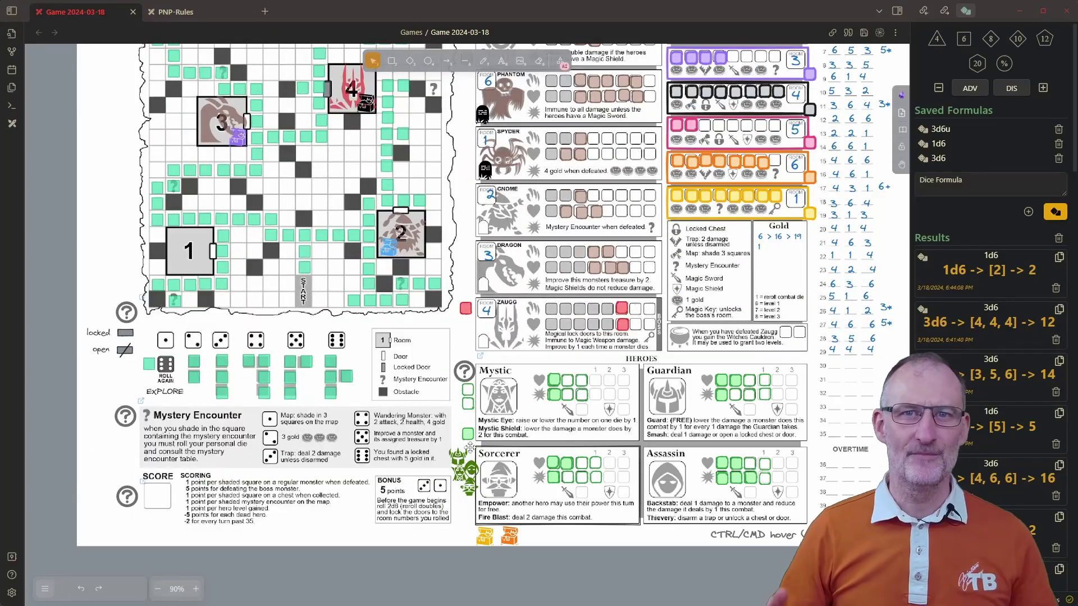
{"action": "scroll", "coordinate": [681, 470], "scroll_direction": "up", "scroll_amount": 1}
{"action": "left_click_drag", "start_coordinate": [658, 519], "coordinate": [609, 547]}
{"action": "double_click", "coordinate": [777, 299]}
{"action": "type", "text": "> 6 > 0"}
{"action": "left_click_drag", "start_coordinate": [468, 450], "coordinate": [596, 442], "text": "alt"}
Log roll 6 6 2 in row 30, then shade a blue treasure box and green path squares.
{"action": "scroll", "coordinate": [418, 505], "scroll_direction": "down", "scroll_amount": 2}
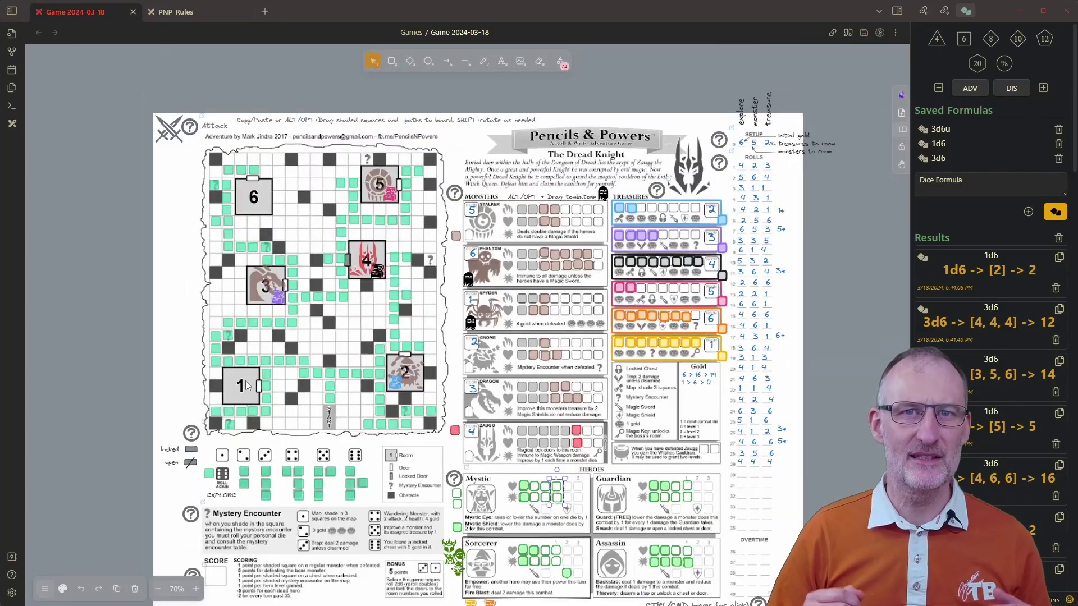
{"action": "left_click", "coordinate": [938, 158]}
{"action": "left_click_drag", "start_coordinate": [758, 463], "coordinate": [756, 477], "text": "alt"}
{"action": "double_click", "coordinate": [755, 477]}
{"action": "type", "text": "6   6   2"}
{"action": "key", "text": "Escape"}
{"action": "left_click_drag", "start_coordinate": [722, 220], "coordinate": [644, 207], "text": "alt"}
{"action": "left_click_drag", "start_coordinate": [353, 483], "coordinate": [352, 162], "text": "alt"}
Roll a d6 and 3d6, correct a roll digit to 3, and shade path and purple treasure squares.
{"action": "left_click", "coordinate": [938, 144]}
{"action": "scroll", "coordinate": [219, 533], "scroll_direction": "up", "scroll_amount": 6}
{"action": "mouse_move", "coordinate": [149, 437]}
{"action": "scroll", "coordinate": [149, 440], "scroll_direction": "down", "scroll_amount": 5}
{"action": "key", "text": "ctrl+r"}
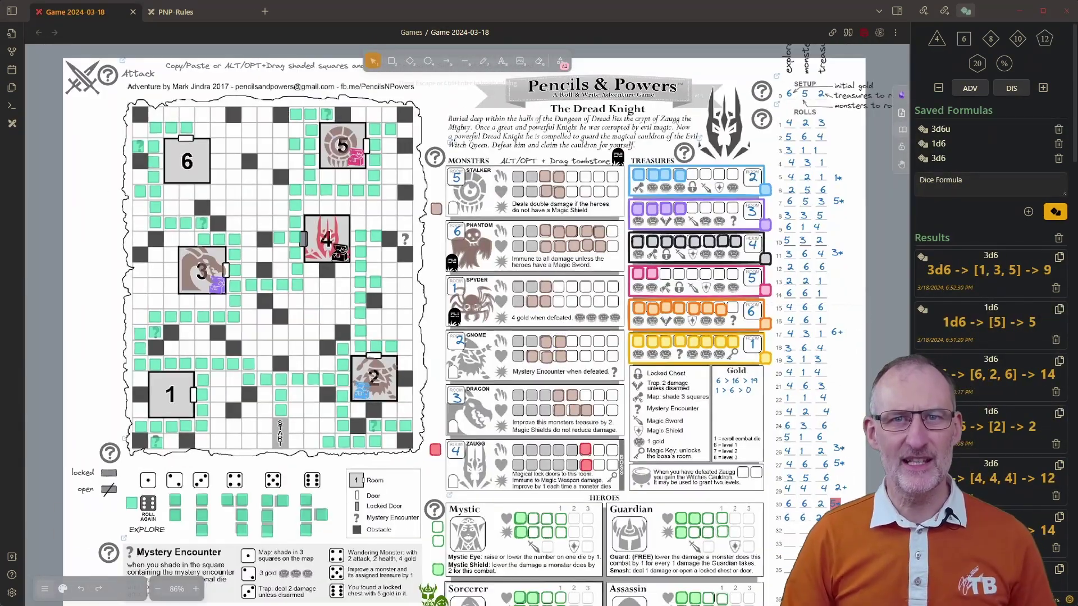
{"action": "key", "text": "Delete"}
{"action": "type", "text": "3"}
{"action": "key", "text": "Escape"}
{"action": "left_click_drag", "start_coordinate": [267, 515], "coordinate": [391, 231], "text": "alt"}
{"action": "left_click_drag", "start_coordinate": [765, 225], "coordinate": [694, 207], "text": "alt"}
Roll a d6 and 3d6 and copy a roll row down for the new result.
{"action": "scroll", "coordinate": [694, 225], "scroll_direction": "down", "scroll_amount": 1}
{"action": "scroll", "coordinate": [693, 225], "scroll_direction": "up", "scroll_amount": 3}
{"action": "scroll", "coordinate": [691, 114], "scroll_direction": "down", "scroll_amount": 3}
{"action": "scroll", "coordinate": [691, 115], "scroll_direction": "up", "scroll_amount": 1}
{"action": "left_click", "coordinate": [938, 144]}
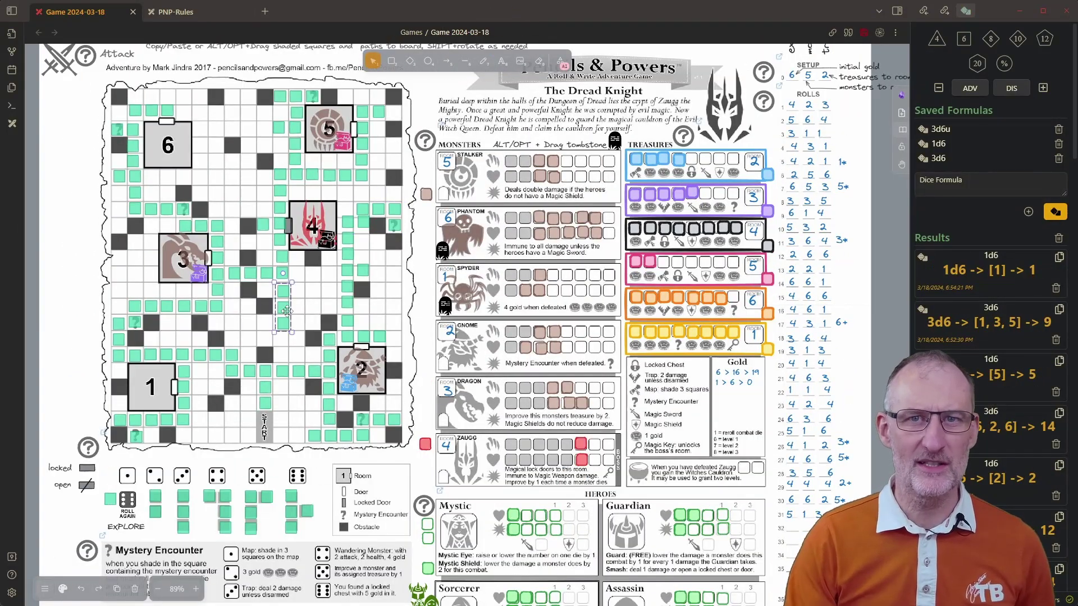
{"action": "left_click", "coordinate": [938, 158]}
{"action": "left_click_drag", "start_coordinate": [805, 514], "coordinate": [805, 528], "text": "alt"}
Reroll 3d6 three times, move the heroes beside room 2, and roll another d6.
{"action": "scroll", "coordinate": [816, 497], "scroll_direction": "down", "scroll_amount": 1}
{"action": "key", "text": "ctrl+r"}
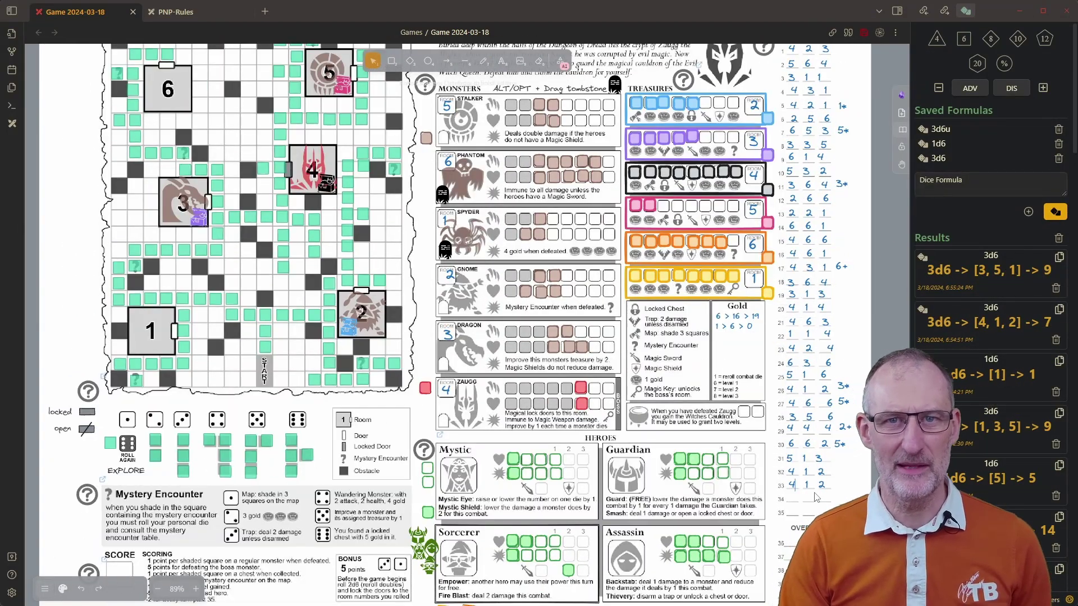
{"action": "key", "text": "ctrl+r"}
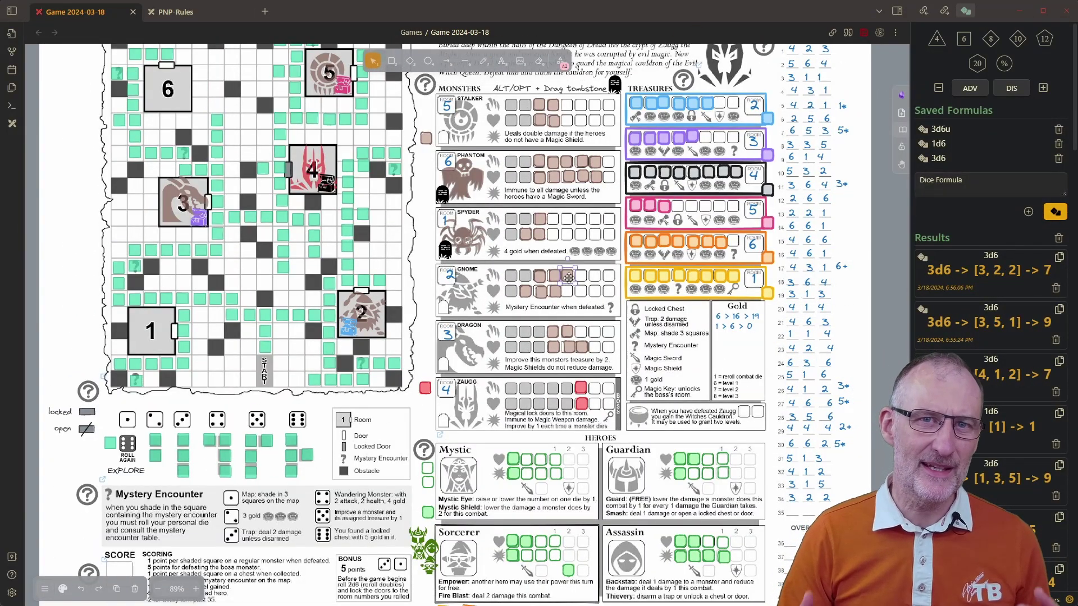
{"action": "key", "text": "ctrl+r"}
{"action": "scroll", "coordinate": [430, 452], "scroll_direction": "down", "scroll_amount": 2}
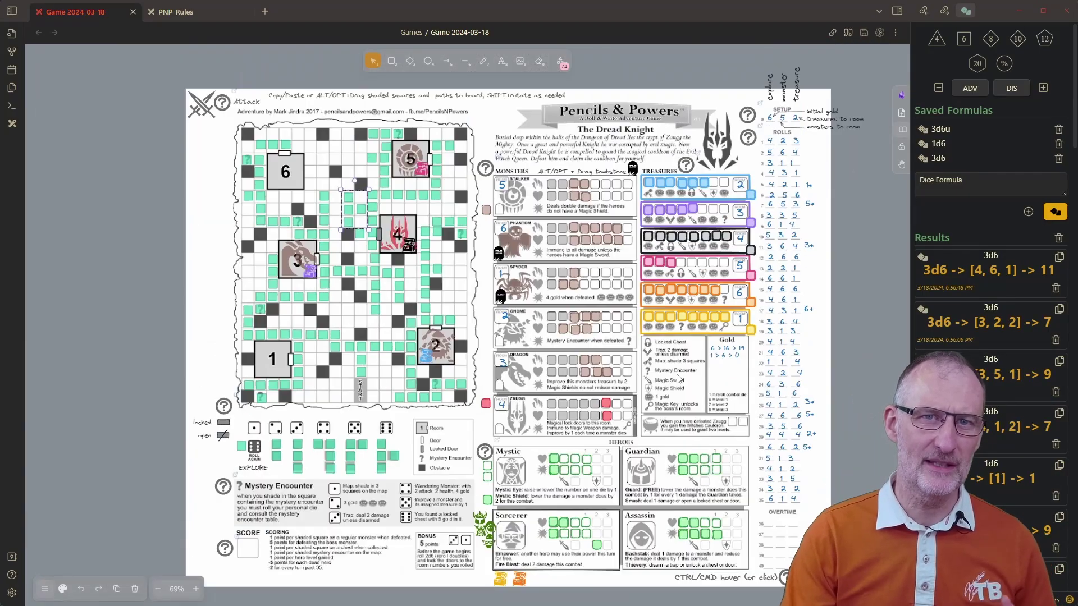
{"action": "left_click_drag", "start_coordinate": [428, 552], "coordinate": [404, 320]}
{"action": "scroll", "coordinate": [405, 314], "scroll_direction": "up", "scroll_amount": 5}
{"action": "left_click", "coordinate": [940, 143]}
{"action": "scroll", "coordinate": [404, 313], "scroll_direction": "down", "scroll_amount": 2}
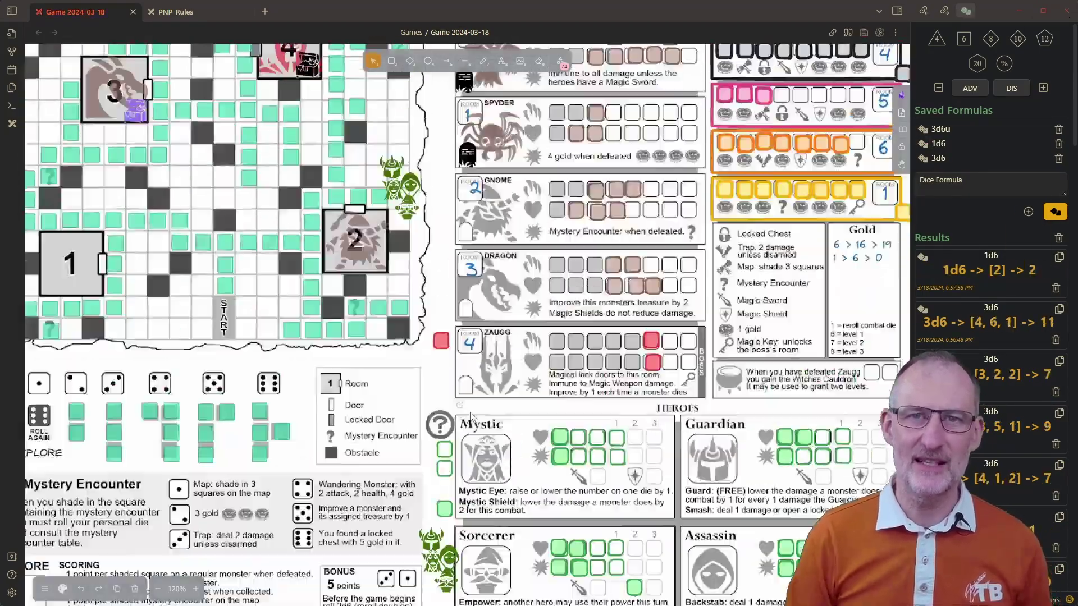
Place the gnome monster on the map and cover it with a tombstone once defeated.
{"action": "scroll", "coordinate": [439, 313], "scroll_direction": "up", "scroll_amount": 3}
{"action": "left_click_drag", "start_coordinate": [504, 114], "coordinate": [275, 415]}
{"action": "left_click_drag", "start_coordinate": [162, 422], "coordinate": [296, 394]}
{"action": "left_click_drag", "start_coordinate": [439, 313], "coordinate": [395, 70]}
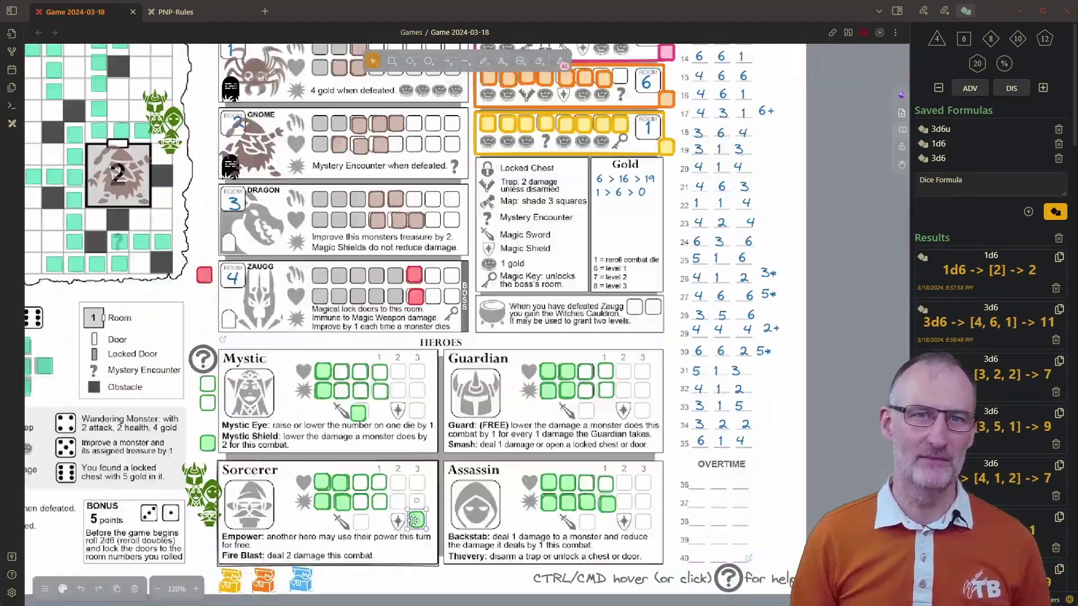
Edit the Gold text in the heroes section to add a new value of 3.
{"action": "left_click_drag", "start_coordinate": [601, 198], "coordinate": [601, 306]}
{"action": "double_click", "coordinate": [601, 306]}
{"action": "key", "text": "Return"}
{"action": "type", "text": "4"}
{"action": "key", "text": "BackSpace"}
{"action": "type", "text": "3"}
{"action": "key", "text": "Escape"}
{"action": "scroll", "coordinate": [601, 306], "scroll_direction": "down", "scroll_amount": 3}
{"action": "scroll", "coordinate": [402, 314], "scroll_direction": "down", "scroll_amount": 2}
{"action": "scroll", "coordinate": [402, 314], "scroll_direction": "up", "scroll_amount": 2}
{"action": "left_click_drag", "start_coordinate": [402, 361], "coordinate": [378, 158]}
Roll another d6, return the stalker to its track, and move the heroes onward.
{"action": "left_click", "coordinate": [924, 145]}
{"action": "scroll", "coordinate": [401, 314], "scroll_direction": "down", "scroll_amount": 3}
{"action": "scroll", "coordinate": [402, 314], "scroll_direction": "up", "scroll_amount": 3}
{"action": "left_click_drag", "start_coordinate": [321, 134], "coordinate": [464, 191]}
{"action": "left_click_drag", "start_coordinate": [628, 156], "coordinate": [448, 212], "text": "alt"}
{"action": "scroll", "coordinate": [754, 339], "scroll_direction": "down", "scroll_amount": 2}
Append '> 5' to the Gold text.
{"action": "double_click", "coordinate": [752, 306]}
{"action": "type", "text": "> 5"}
{"action": "key", "text": "Escape"}
{"action": "scroll", "coordinate": [755, 339], "scroll_direction": "up", "scroll_amount": 1}
{"action": "left_click_drag", "start_coordinate": [142, 483], "coordinate": [106, 276], "text": "alt"}
{"action": "scroll", "coordinate": [143, 318], "scroll_direction": "down", "scroll_amount": 1}
{"action": "scroll", "coordinate": [143, 318], "scroll_direction": "up", "scroll_amount": 1}
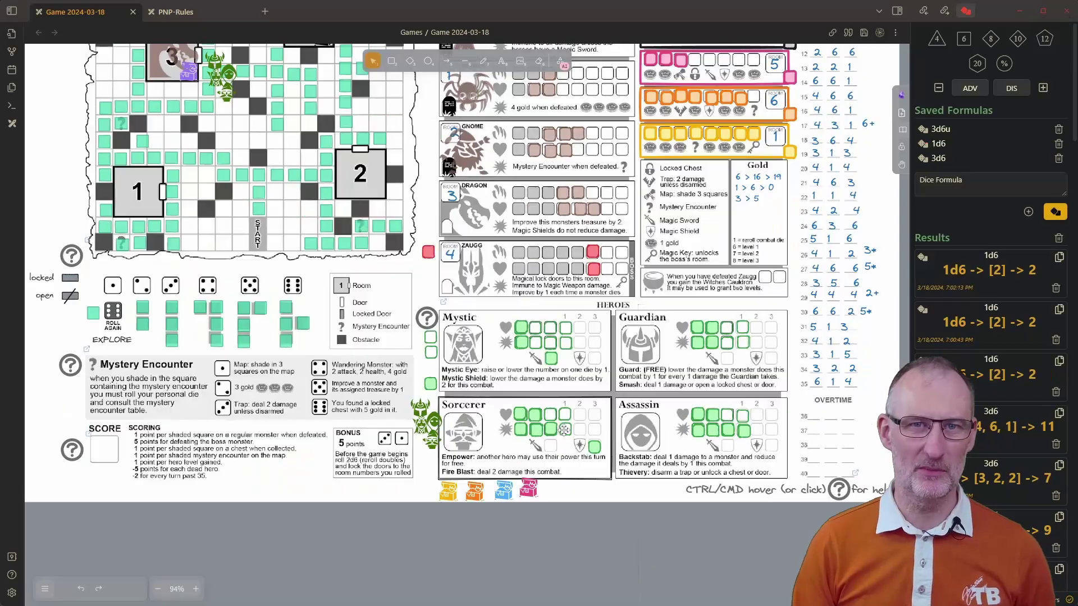
{"action": "scroll", "coordinate": [515, 371], "scroll_direction": "up", "scroll_amount": 1}
{"action": "scroll", "coordinate": [566, 485], "scroll_direction": "up", "scroll_amount": 1}
Select the sorcerer token and a column of green explore squares, then review the filled sheet.
{"action": "left_click", "coordinate": [227, 214]}
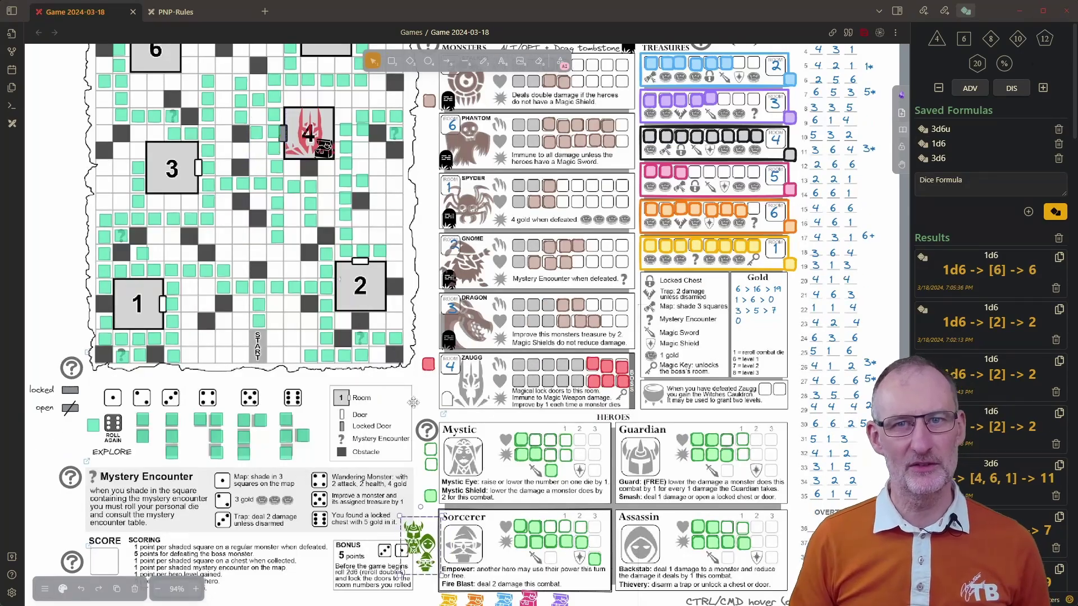
{"action": "scroll", "coordinate": [580, 547], "scroll_direction": "down", "scroll_amount": 1}
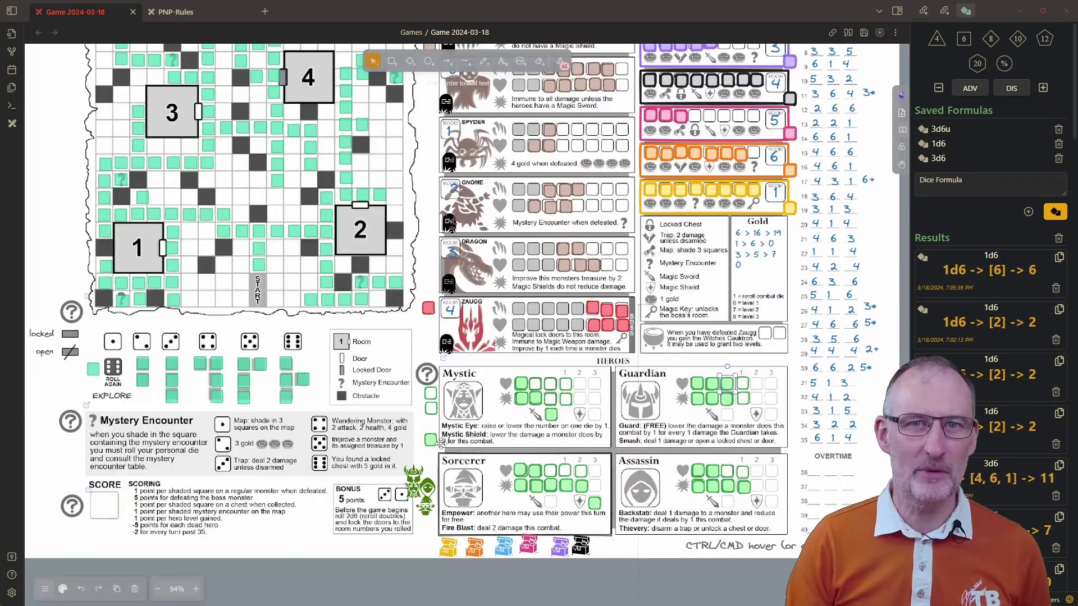
{"action": "scroll", "coordinate": [477, 488], "scroll_direction": "up", "scroll_amount": 1}
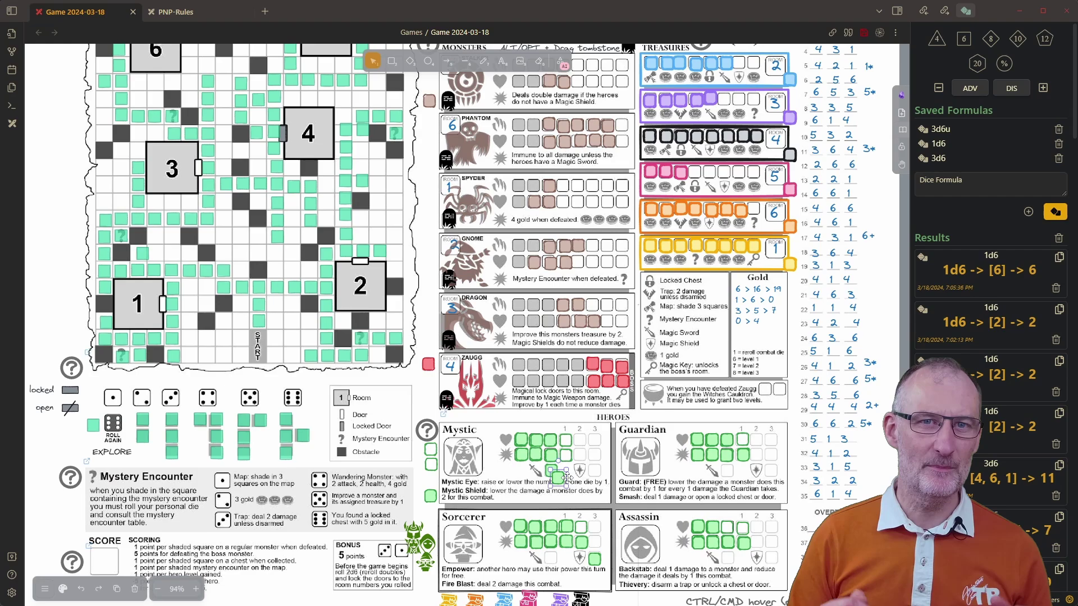
{"action": "left_click", "coordinate": [179, 435]}
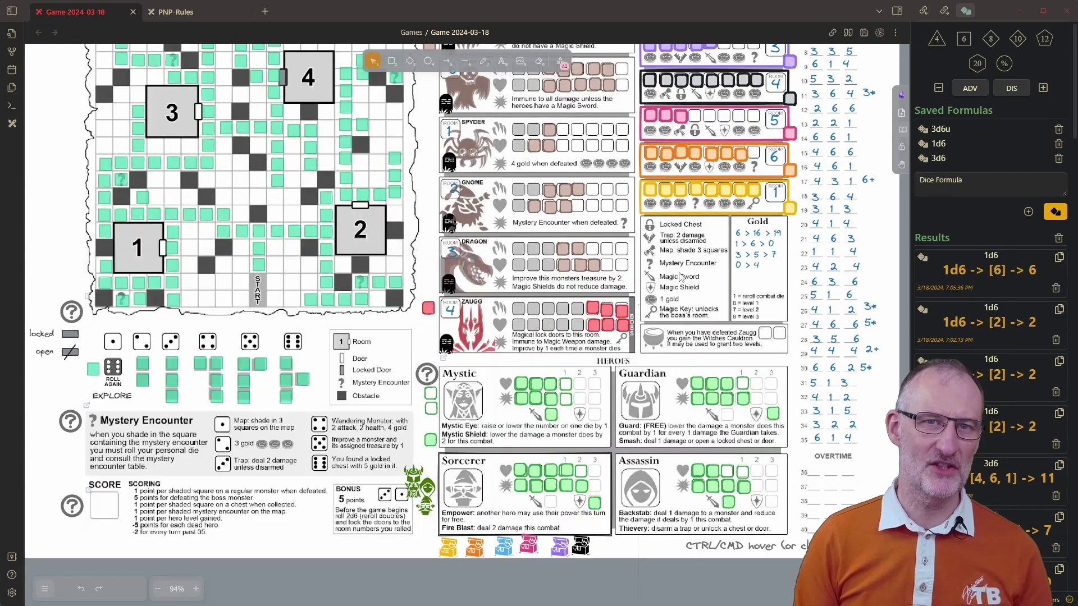
{"action": "scroll", "coordinate": [464, 503], "scroll_direction": "up", "scroll_amount": 5}
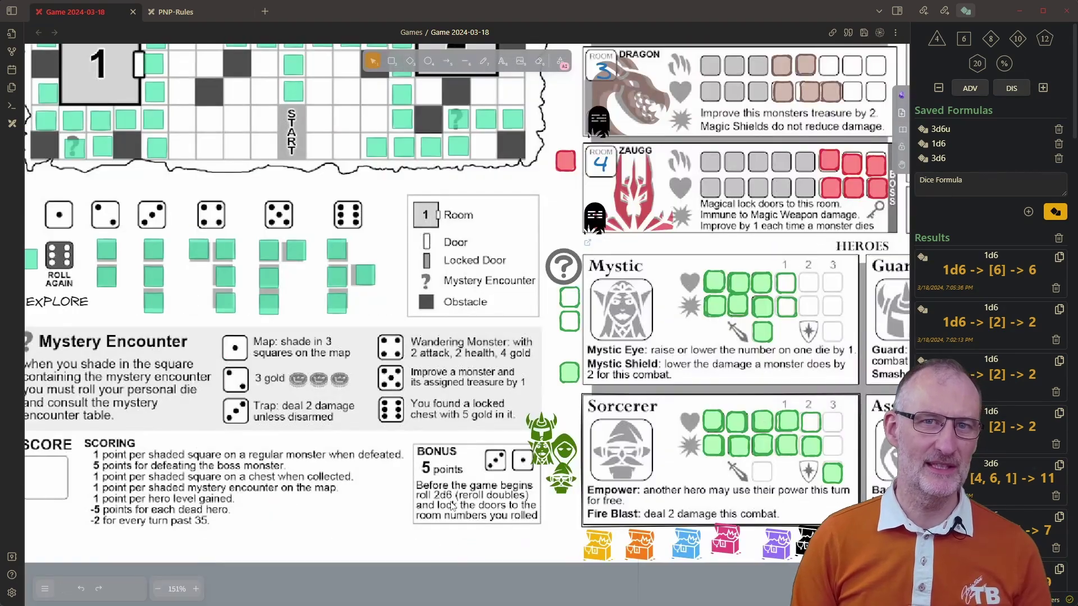
{"action": "scroll", "coordinate": [393, 470], "scroll_direction": "down", "scroll_amount": 5}
{"action": "scroll", "coordinate": [616, 118], "scroll_direction": "up", "scroll_amount": 2}
{"action": "scroll", "coordinate": [209, 505], "scroll_direction": "up", "scroll_amount": 3}
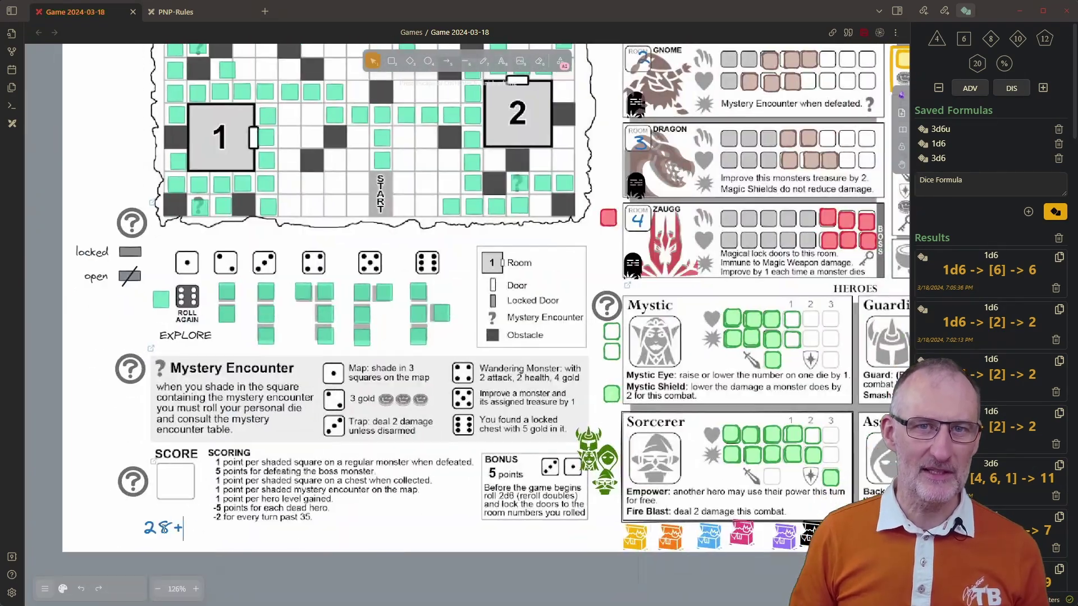
{"action": "scroll", "coordinate": [723, 219], "scroll_direction": "down", "scroll_amount": 2}
{"action": "scroll", "coordinate": [411, 504], "scroll_direction": "up", "scroll_amount": 4}
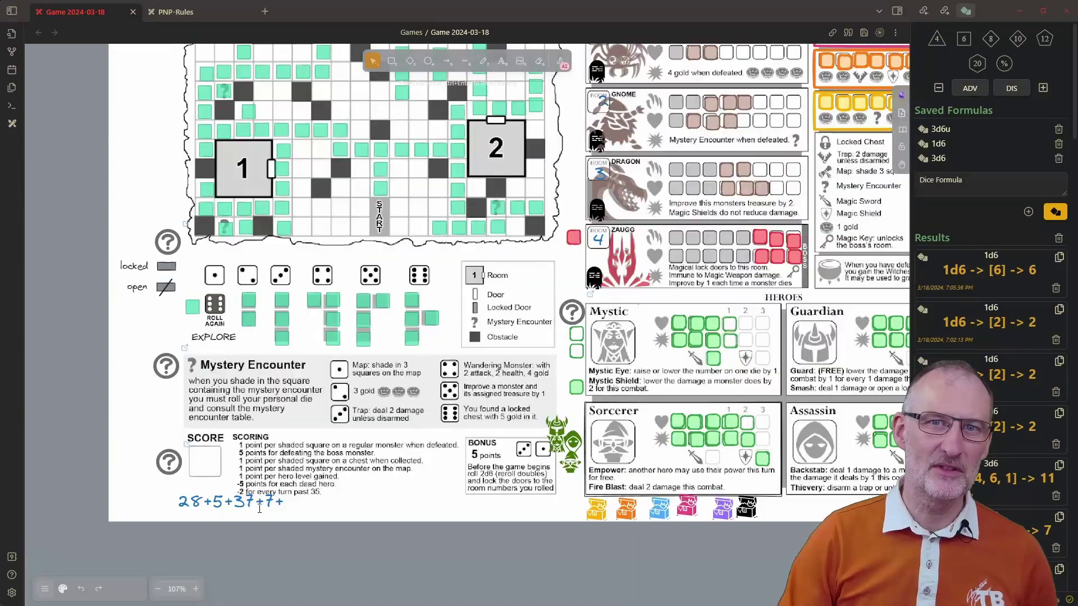
{"action": "scroll", "coordinate": [417, 533], "scroll_direction": "up", "scroll_amount": 5}
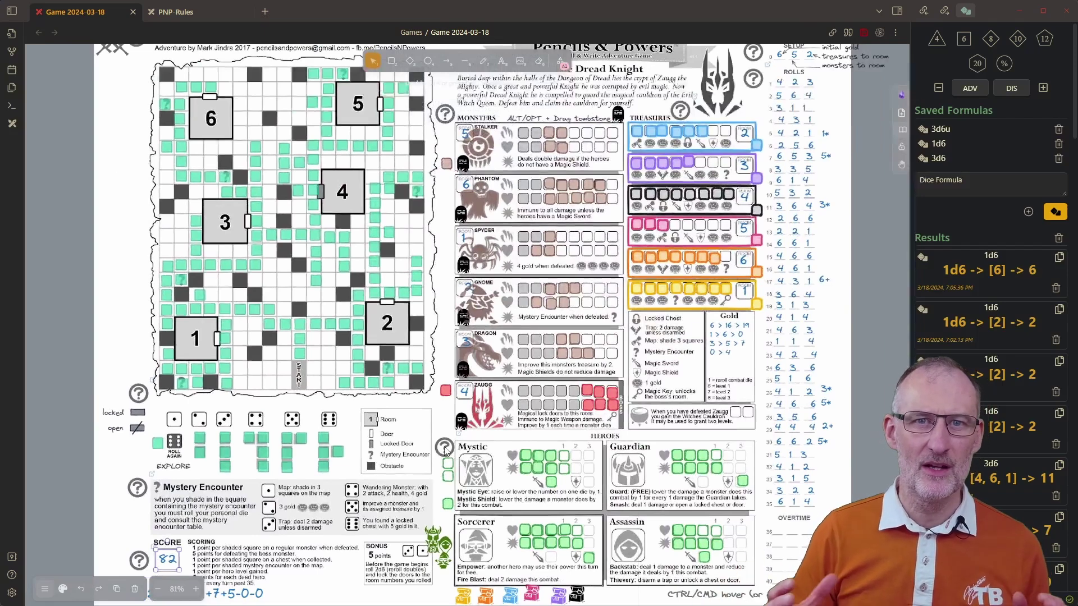
{"action": "scroll", "coordinate": [445, 450], "scroll_direction": "down", "scroll_amount": 1}
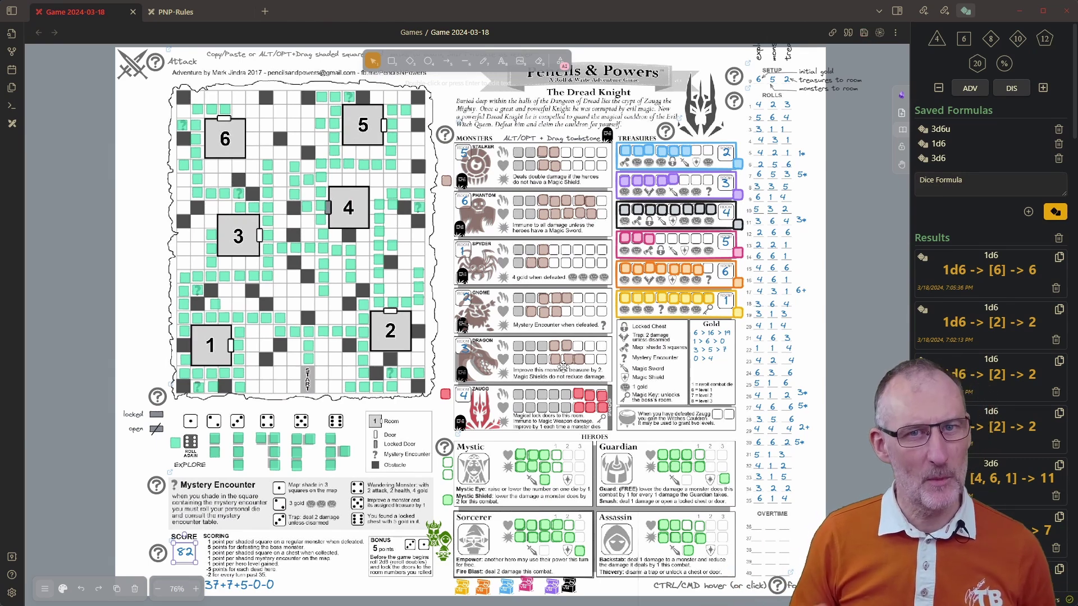
{"action": "scroll", "coordinate": [563, 367], "scroll_direction": "down", "scroll_amount": 5}
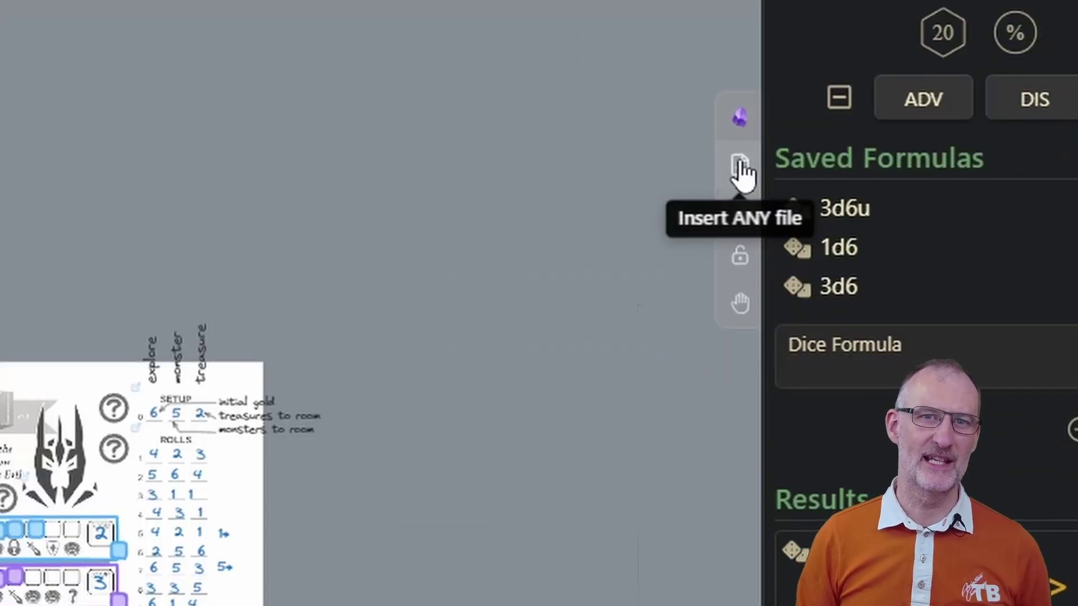
Import page 1 of PNP-Campaign-A0.pdf onto the board as a PDF page.
{"action": "left_click", "coordinate": [739, 166]}
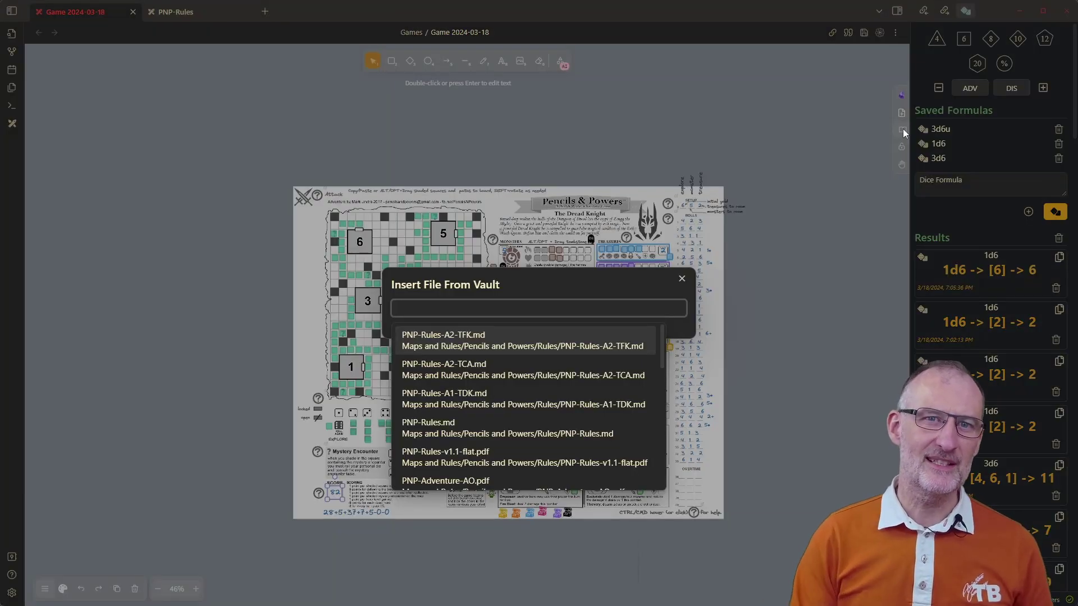
{"action": "type", "text": "pdf"}
{"action": "left_click", "coordinate": [446, 339]}
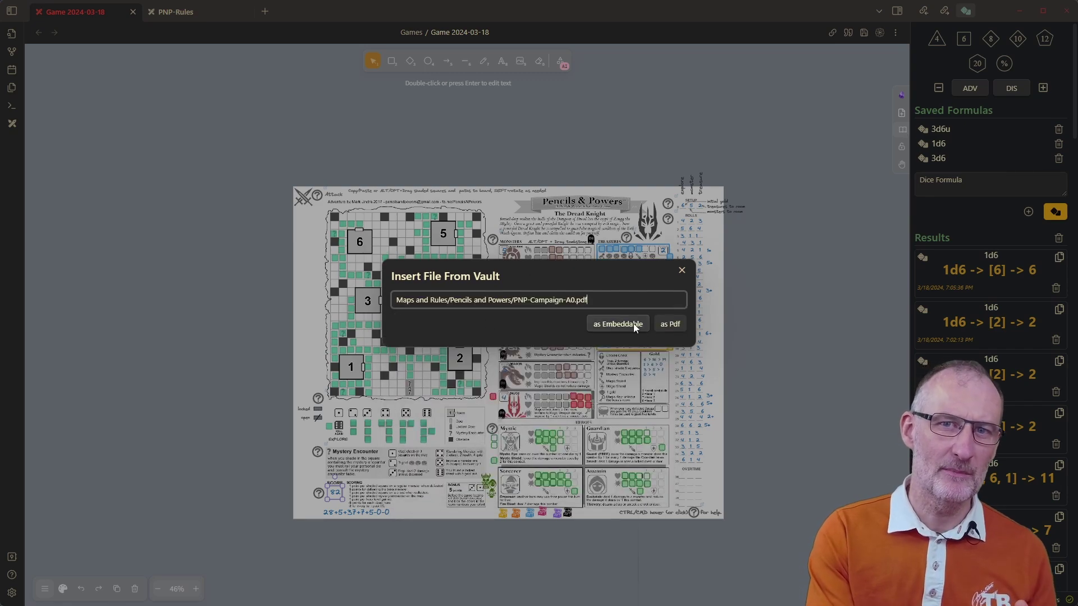
{"action": "left_click", "coordinate": [676, 324]}
{"action": "key", "text": "BackSpace"}
{"action": "key", "text": "BackSpace"}
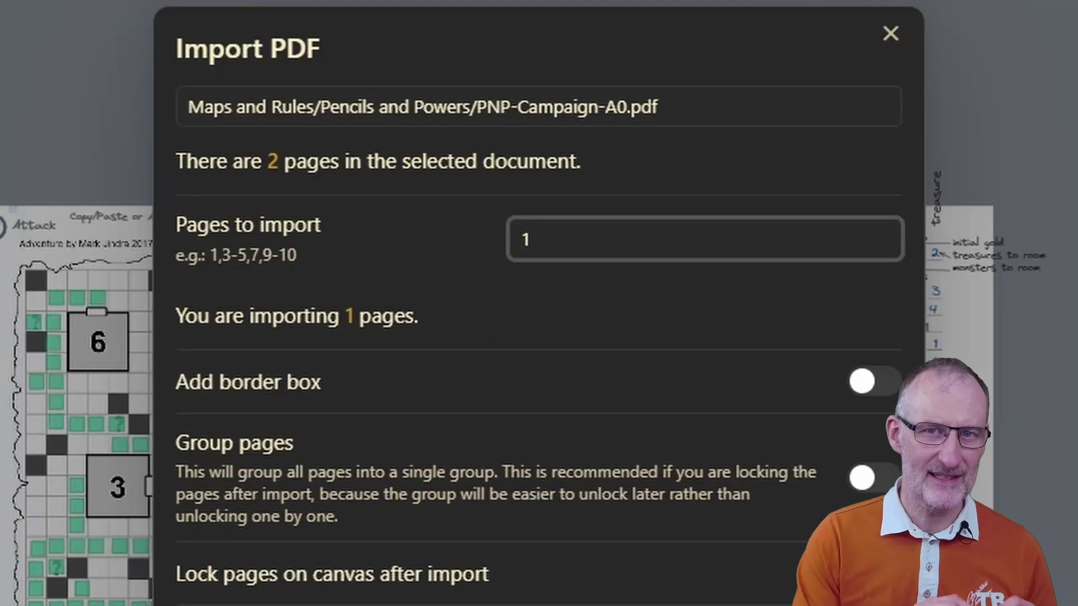
{"action": "left_click", "coordinate": [668, 476]}
Move the campaign page left of the map sheet and enlarge it.
{"action": "scroll", "coordinate": [626, 407], "scroll_direction": "down", "scroll_amount": 7}
{"action": "left_click_drag", "start_coordinate": [626, 408], "coordinate": [338, 370]}
{"action": "scroll", "coordinate": [339, 370], "scroll_direction": "up", "scroll_amount": 4}
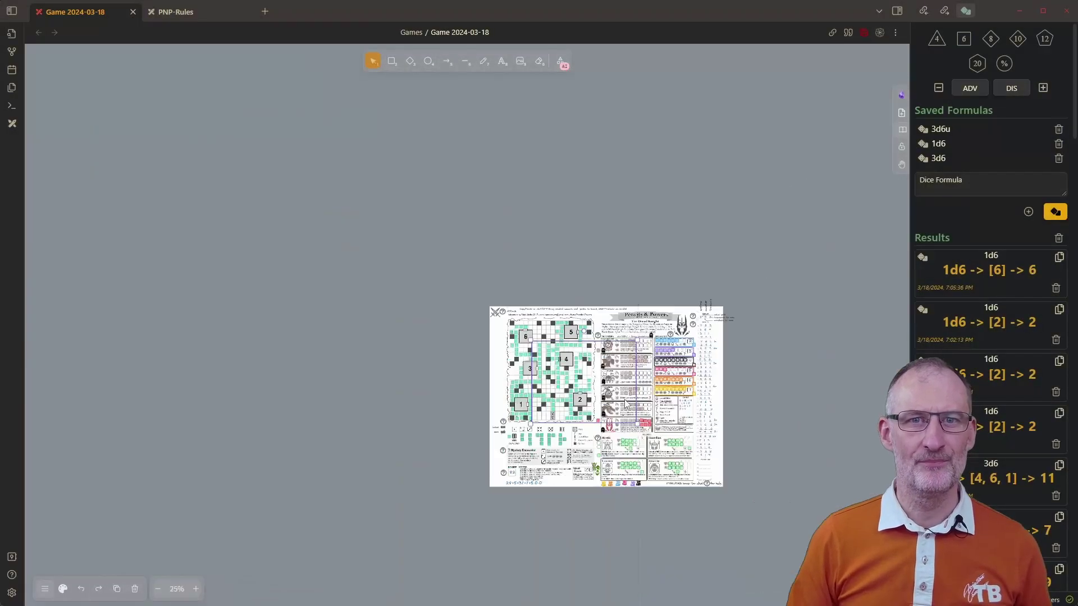
{"action": "scroll", "coordinate": [382, 368], "scroll_direction": "up", "scroll_amount": 4}
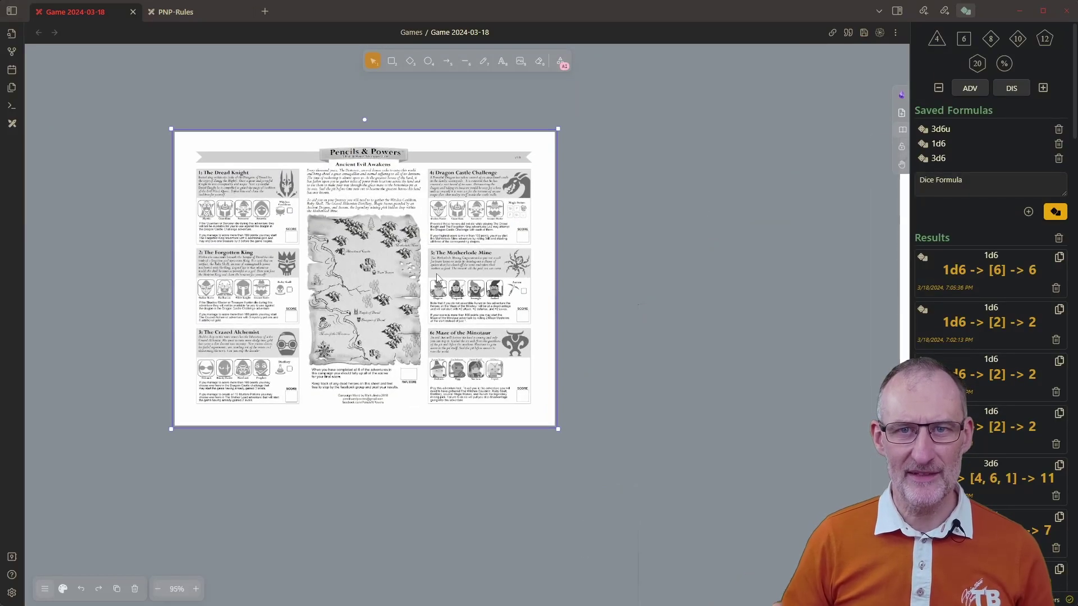
{"action": "scroll", "coordinate": [321, 171], "scroll_direction": "down", "scroll_amount": 4}
{"action": "left_click_drag", "start_coordinate": [394, 320], "coordinate": [323, 290]}
{"action": "scroll", "coordinate": [322, 289], "scroll_direction": "down", "scroll_amount": 2}
{"action": "left_click_drag", "start_coordinate": [385, 312], "coordinate": [536, 478]}
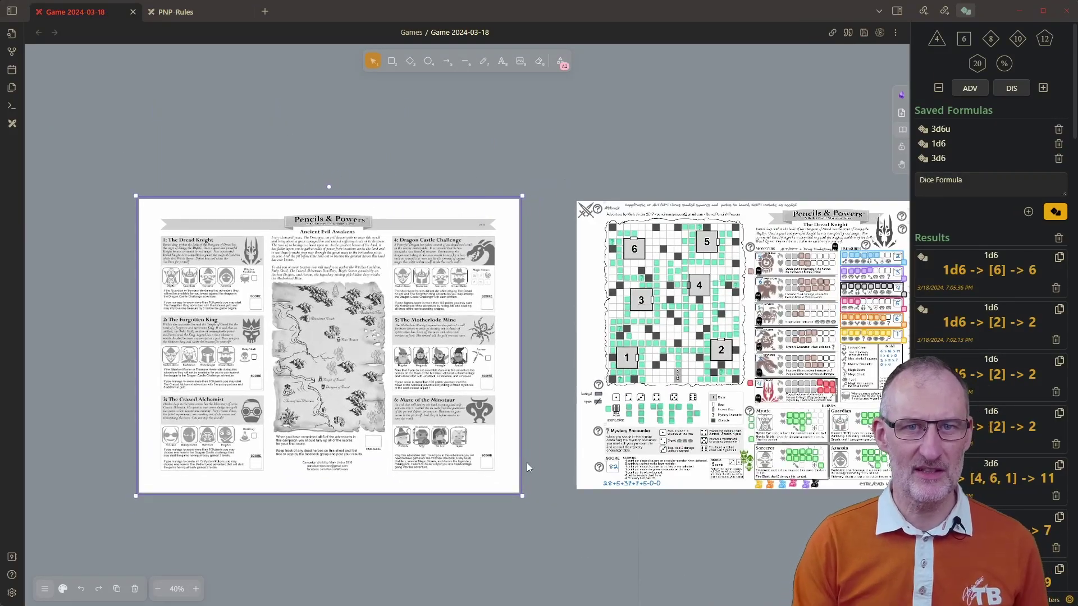
{"action": "scroll", "coordinate": [697, 289], "scroll_direction": "up", "scroll_amount": 5}
Shift the campaign rules page closer to the map sheet.
{"action": "left_click", "coordinate": [698, 289]}
{"action": "left_click", "coordinate": [63, 589]}
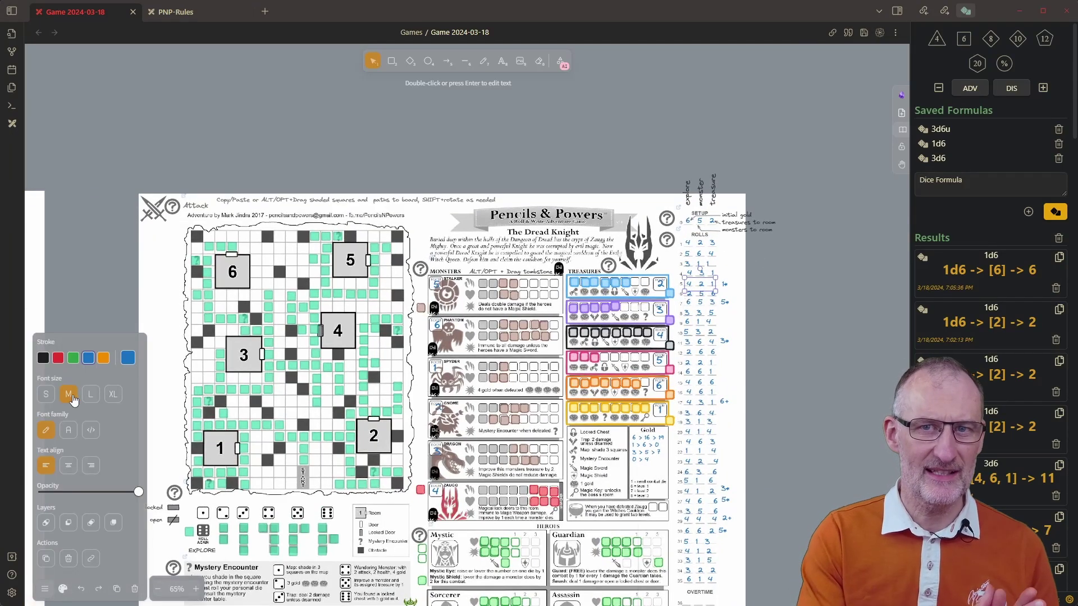
{"action": "left_click", "coordinate": [330, 202]}
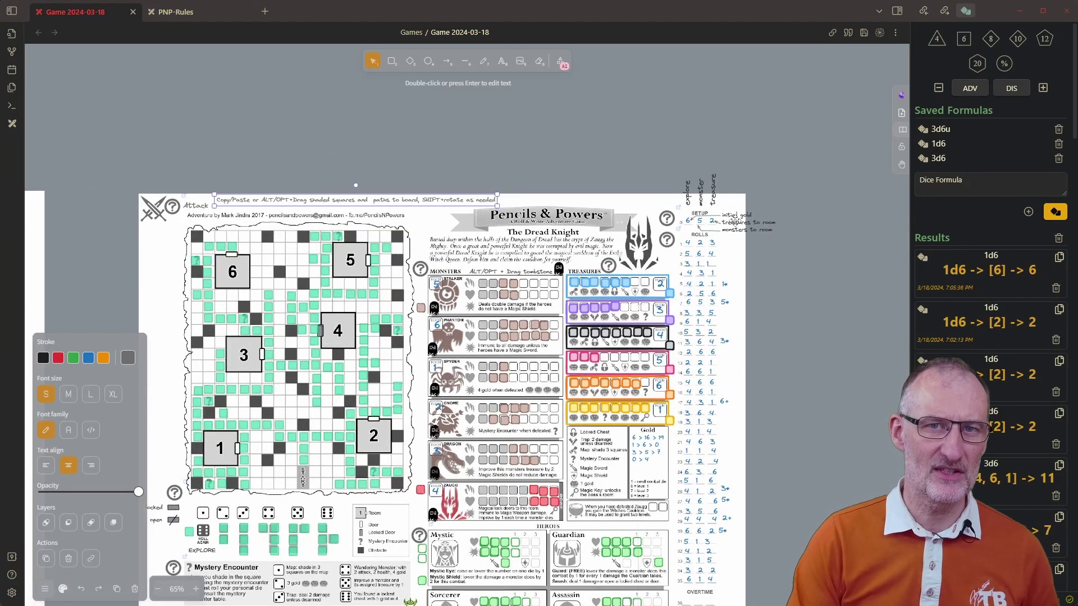
{"action": "left_click", "coordinate": [218, 166]}
{"action": "left_click_drag", "start_coordinate": [236, 258], "coordinate": [321, 254]}
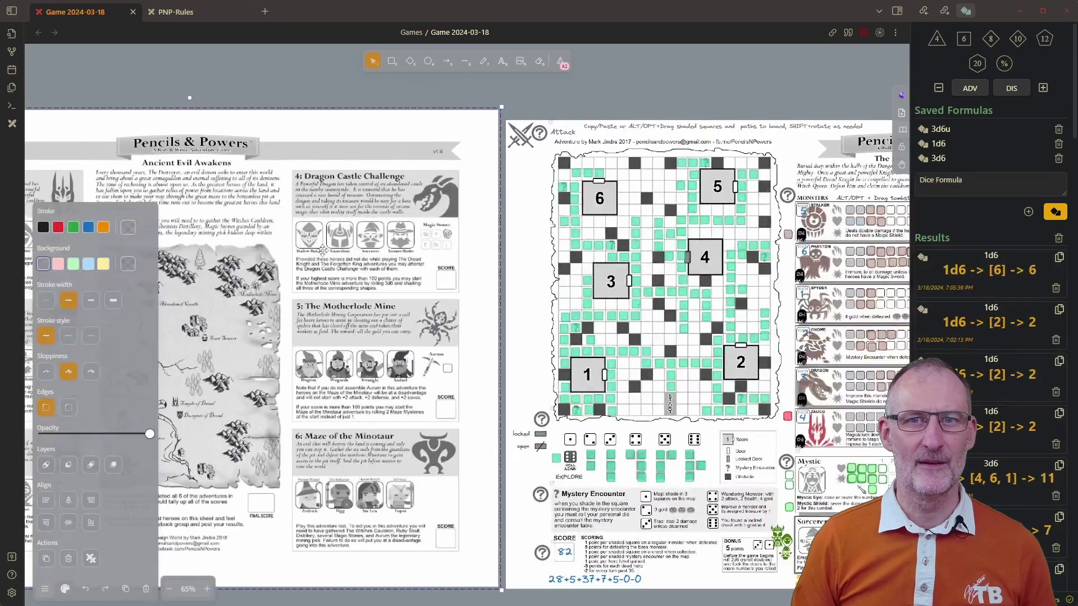
{"action": "left_click", "coordinate": [482, 90]}
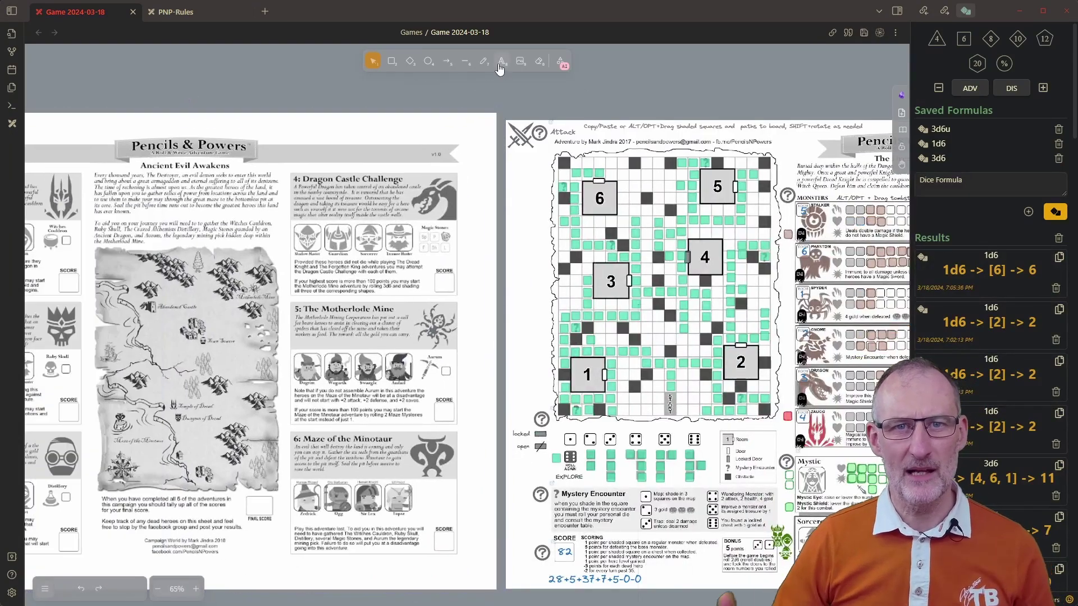
Add a small text '2' in the Dragon Castle Challenge score box.
{"action": "left_click", "coordinate": [502, 61]}
{"action": "left_click", "coordinate": [476, 305]}
{"action": "left_click", "coordinate": [46, 430]}
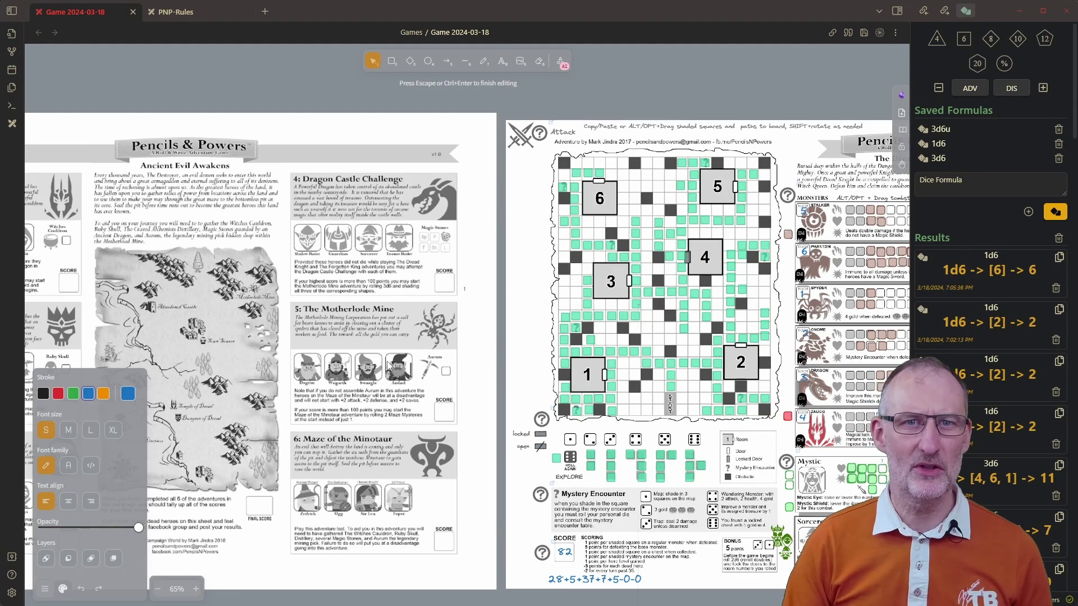
{"action": "left_click", "coordinate": [467, 292]}
{"action": "left_click_drag", "start_coordinate": [463, 290], "coordinate": [443, 284]}
{"action": "left_click", "coordinate": [447, 285]}
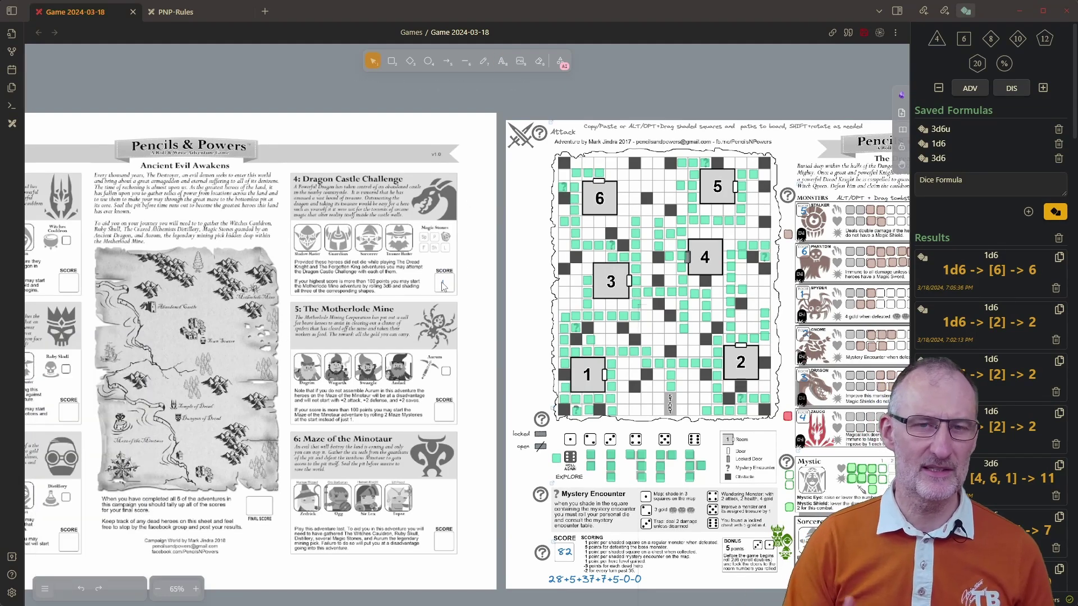
{"action": "double_click", "coordinate": [444, 286]}
{"action": "type", "text": "2"}
{"action": "key", "text": "Escape"}
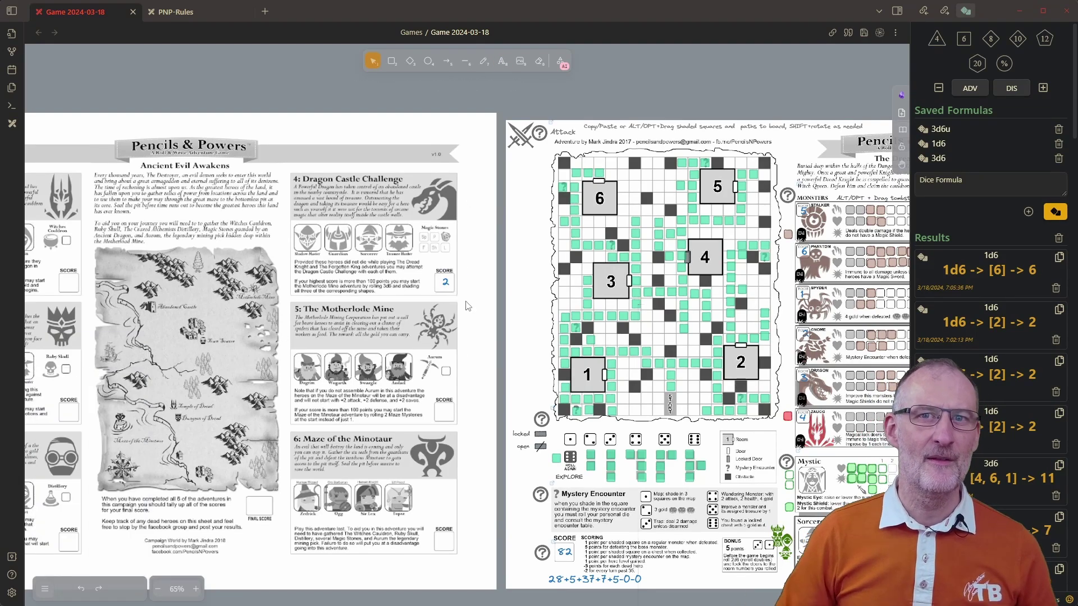
{"action": "left_click", "coordinate": [448, 285]}
{"action": "left_click", "coordinate": [508, 309]}
{"action": "scroll", "coordinate": [511, 312], "scroll_direction": "down", "scroll_amount": 2}
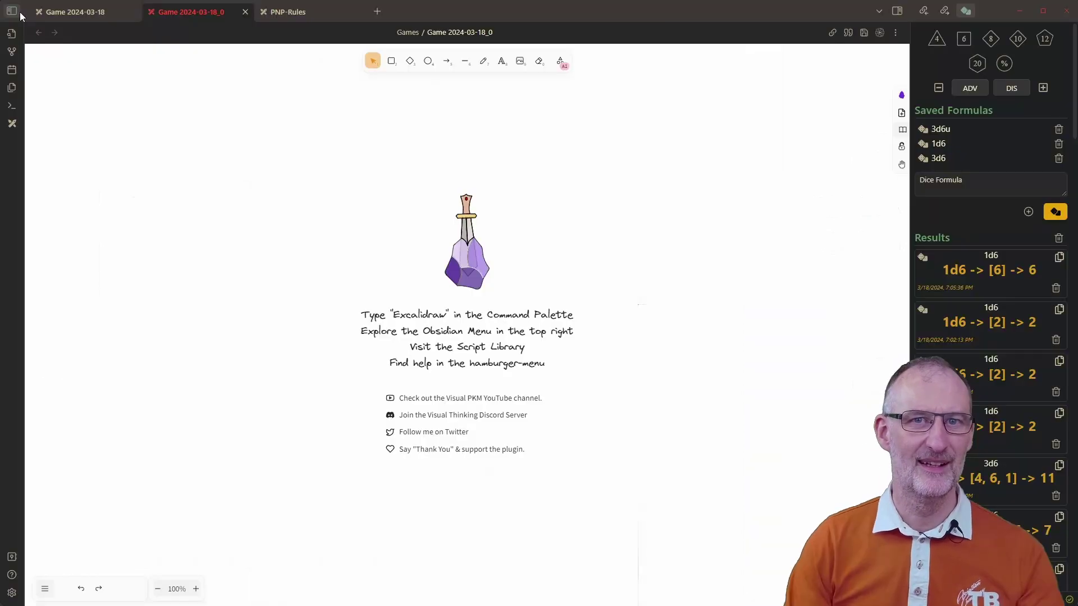
{"action": "left_click", "coordinate": [15, 11]}
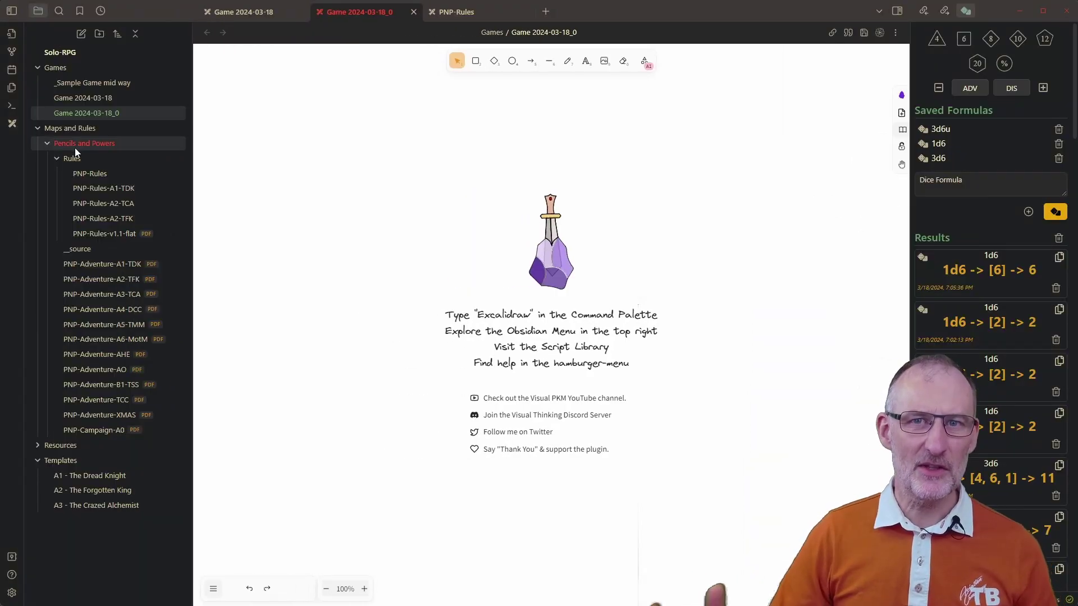
{"action": "left_click", "coordinate": [32, 129]}
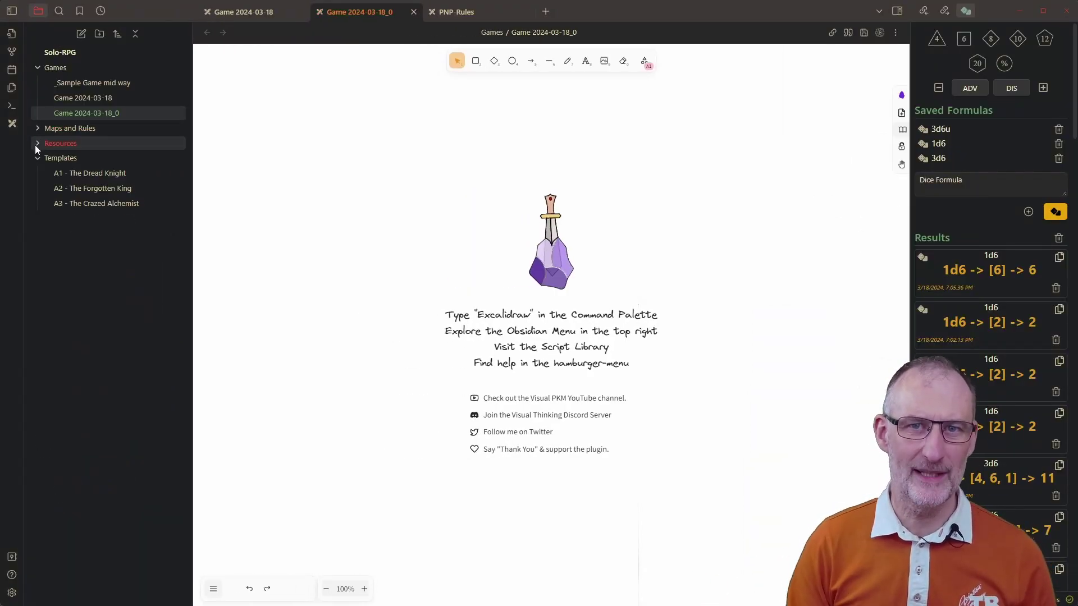
{"action": "left_click", "coordinate": [34, 144]}
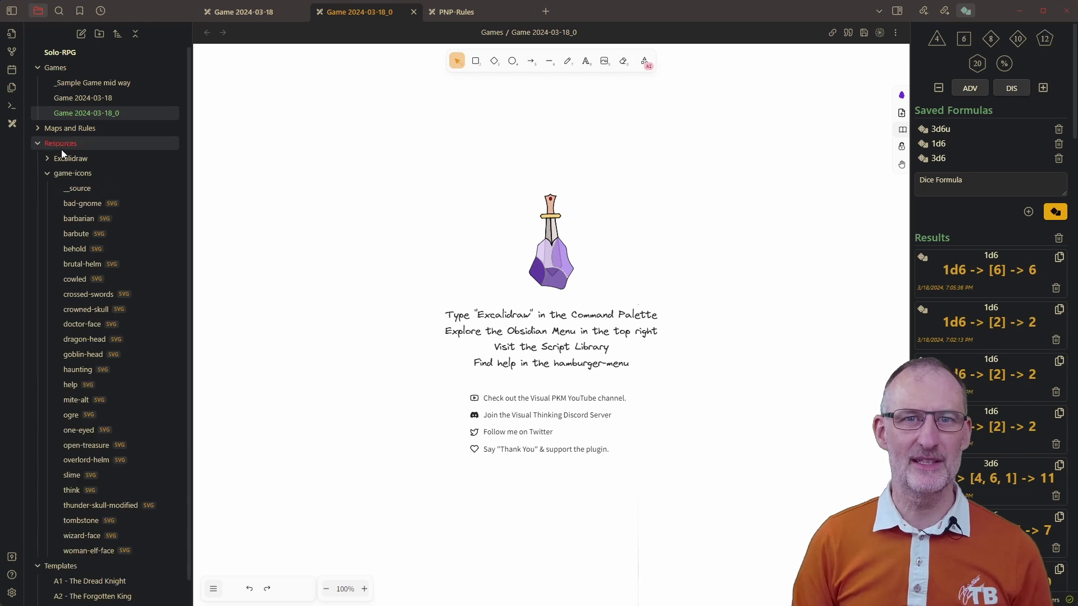
{"action": "left_click", "coordinate": [77, 188]}
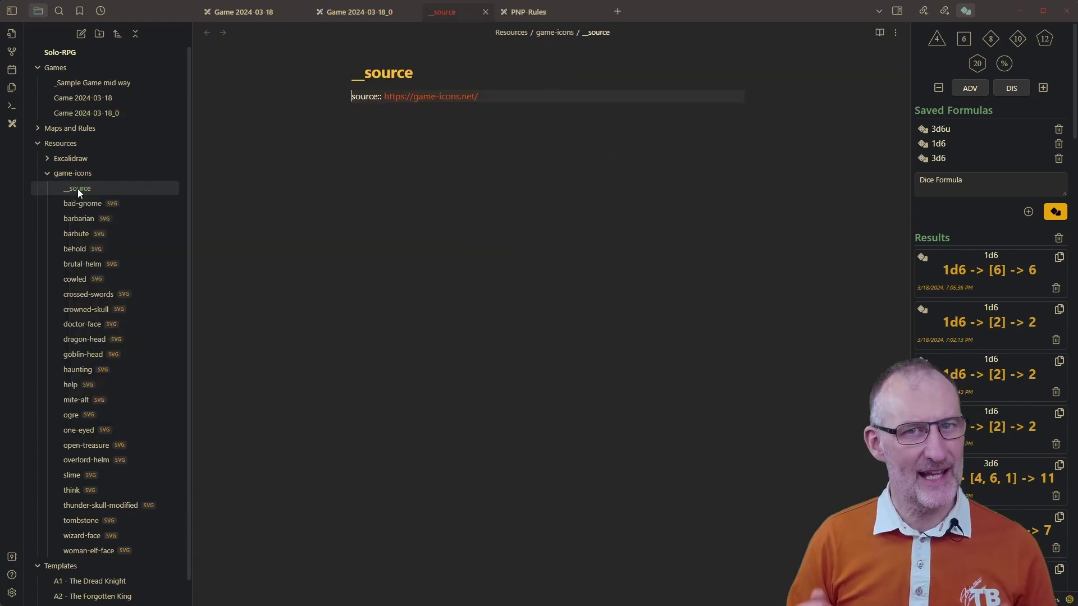
{"action": "left_click", "coordinate": [486, 88]}
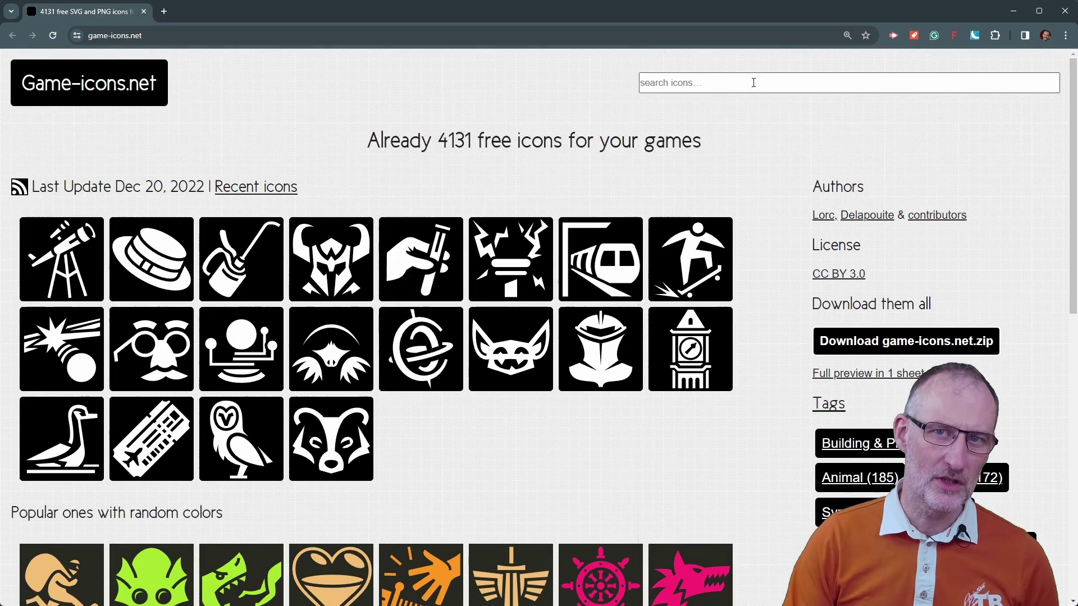
Back in Obsidian, close the __source note and place the cowled.svg icon on the canvas.
{"action": "key", "text": "alt+Tab"}
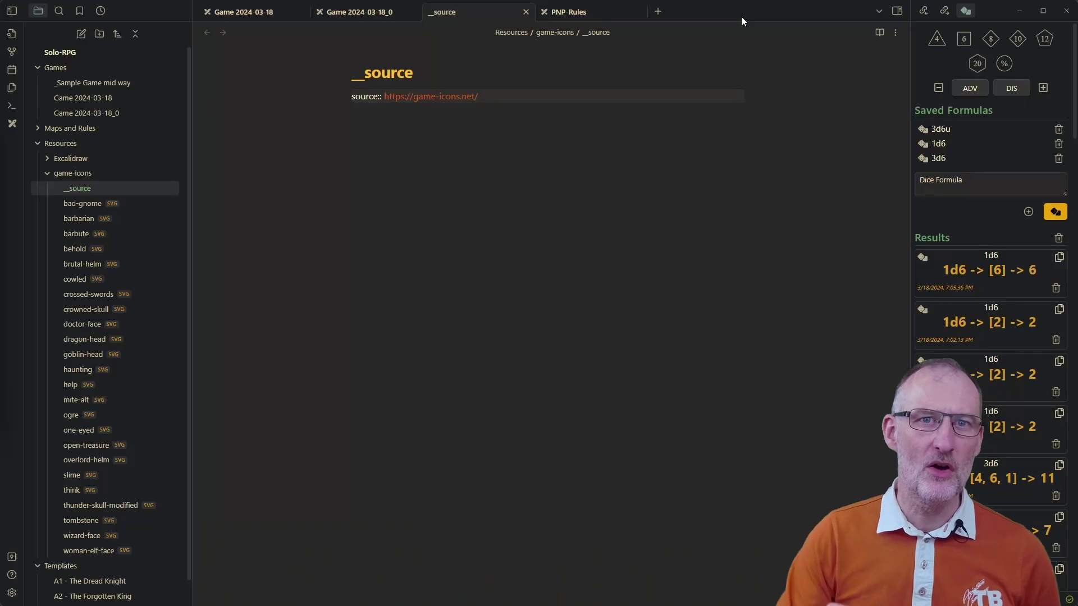
{"action": "left_click", "coordinate": [525, 13]}
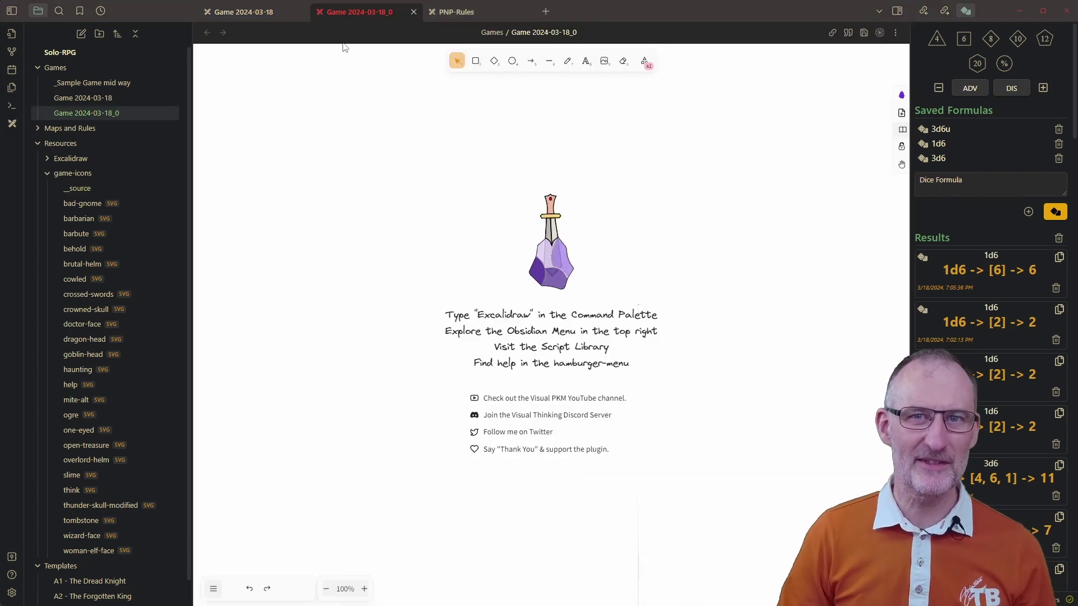
{"action": "left_click_drag", "start_coordinate": [96, 279], "coordinate": [446, 297]}
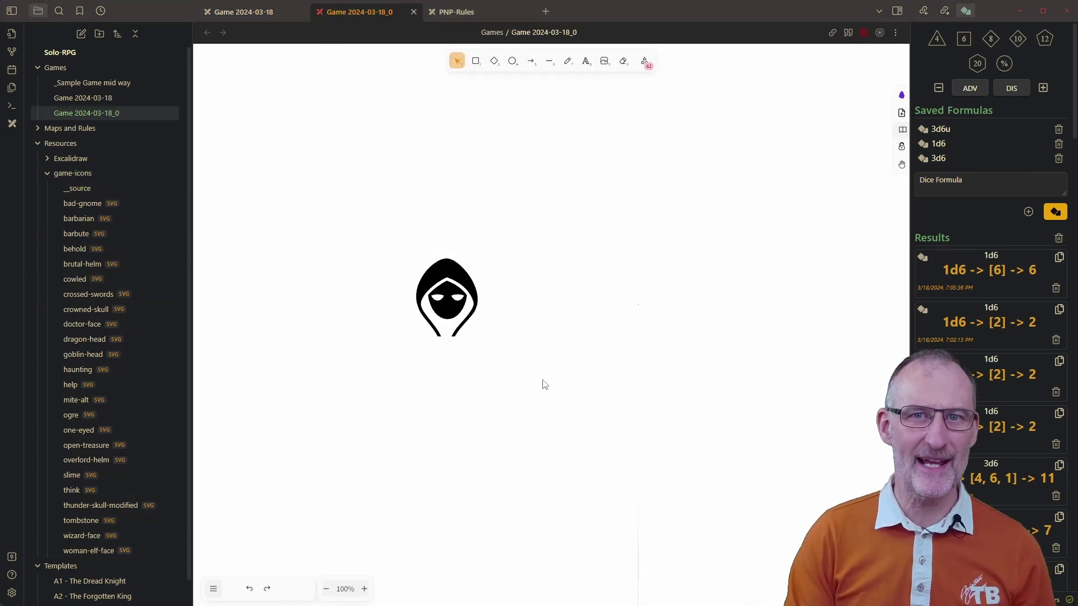
{"action": "left_click", "coordinate": [476, 307]}
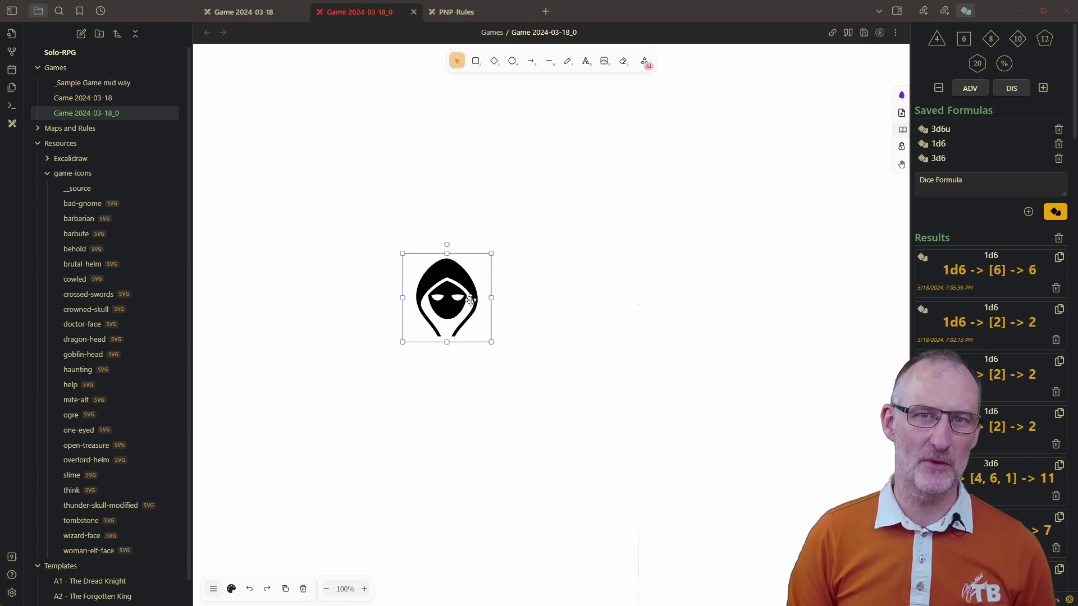
{"action": "left_click_drag", "start_coordinate": [470, 299], "coordinate": [456, 251]}
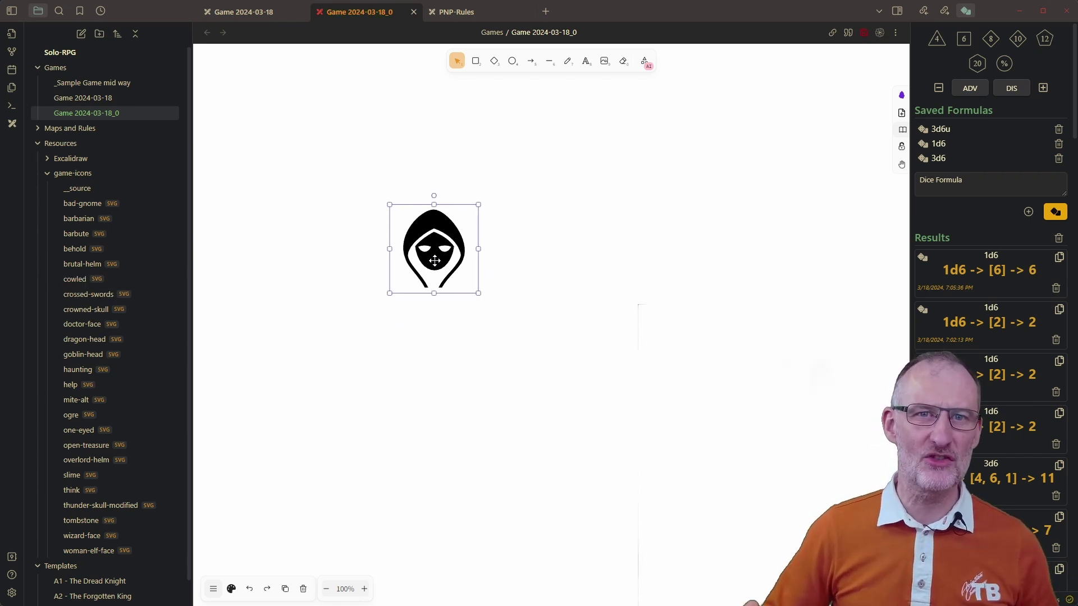
{"action": "left_click", "coordinate": [481, 371]}
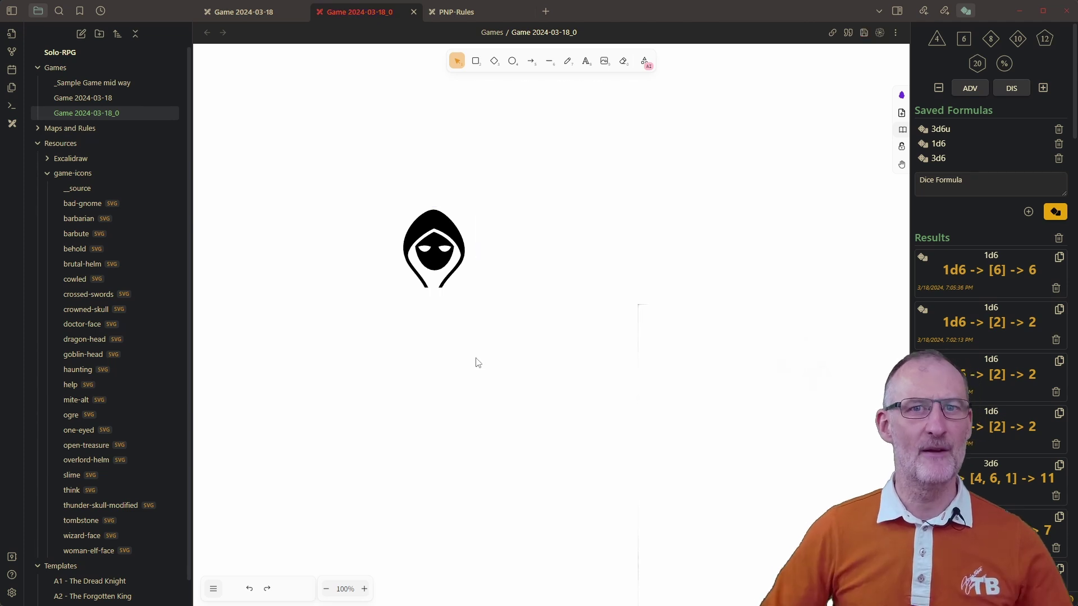
{"action": "left_click_drag", "start_coordinate": [427, 266], "coordinate": [445, 284]}
Draw an ellipse left of the icon and fill it with blue shade #228be6.
{"action": "left_click", "coordinate": [512, 61]}
{"action": "left_click_drag", "start_coordinate": [323, 278], "coordinate": [375, 340]}
{"action": "left_click", "coordinate": [231, 588]}
{"action": "left_click", "coordinate": [297, 359]}
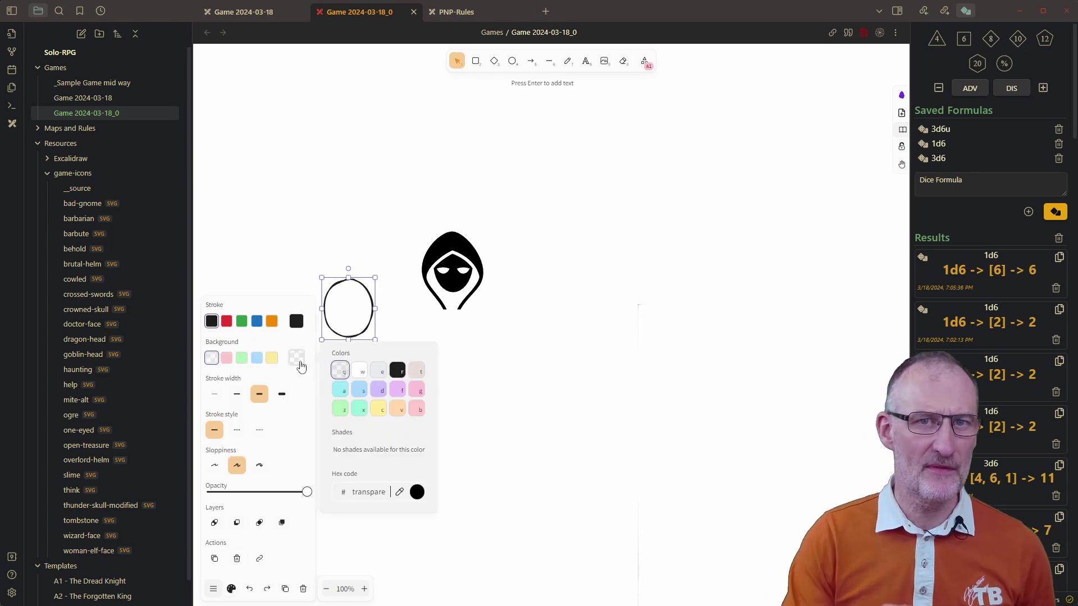
{"action": "left_click", "coordinate": [359, 389]}
{"action": "left_click", "coordinate": [397, 450]}
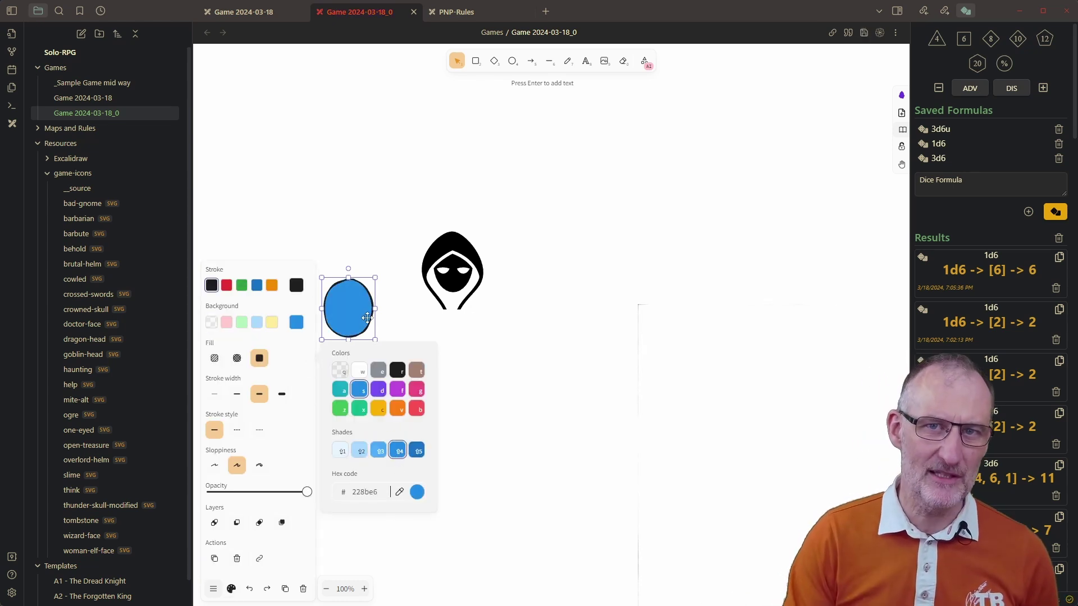
Copy the fill's hex code 228be6 to the clipboard.
{"action": "left_click", "coordinate": [366, 492]}
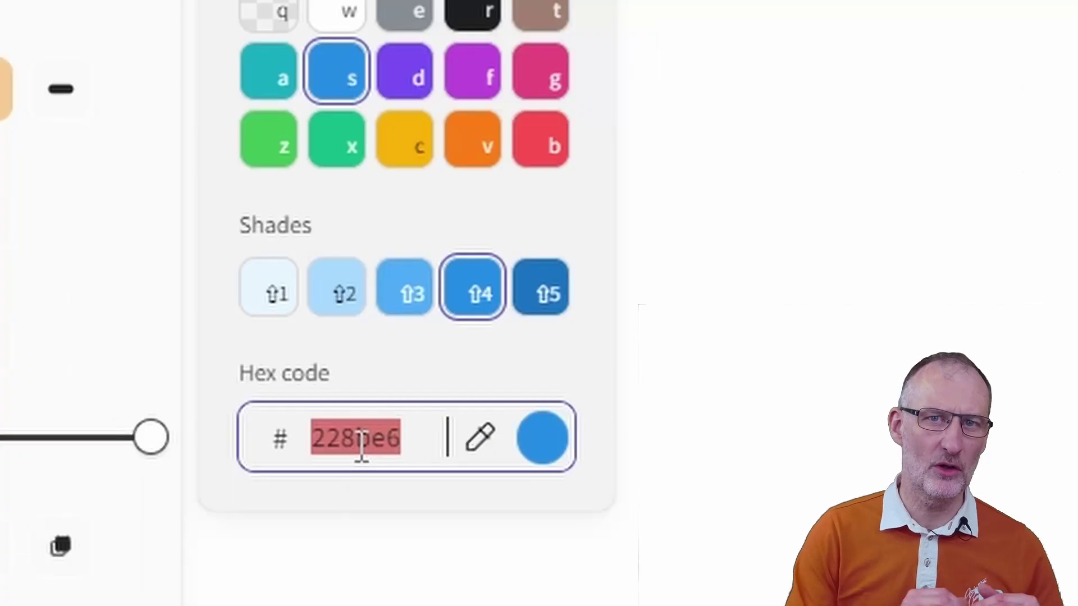
{"action": "right_click", "coordinate": [361, 446]}
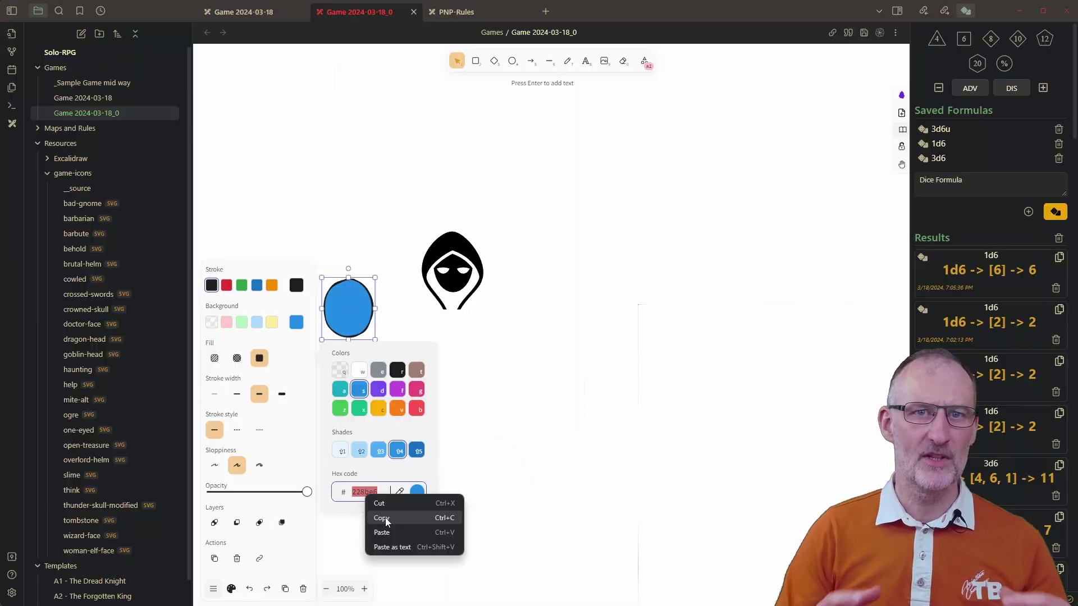
{"action": "left_click", "coordinate": [433, 541]}
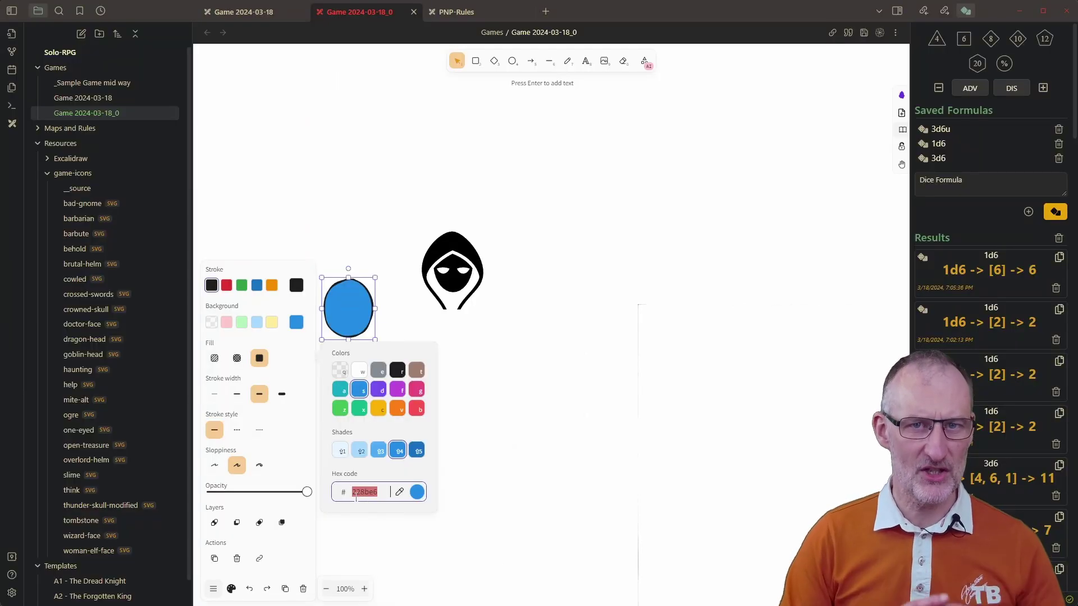
{"action": "left_click", "coordinate": [394, 146]}
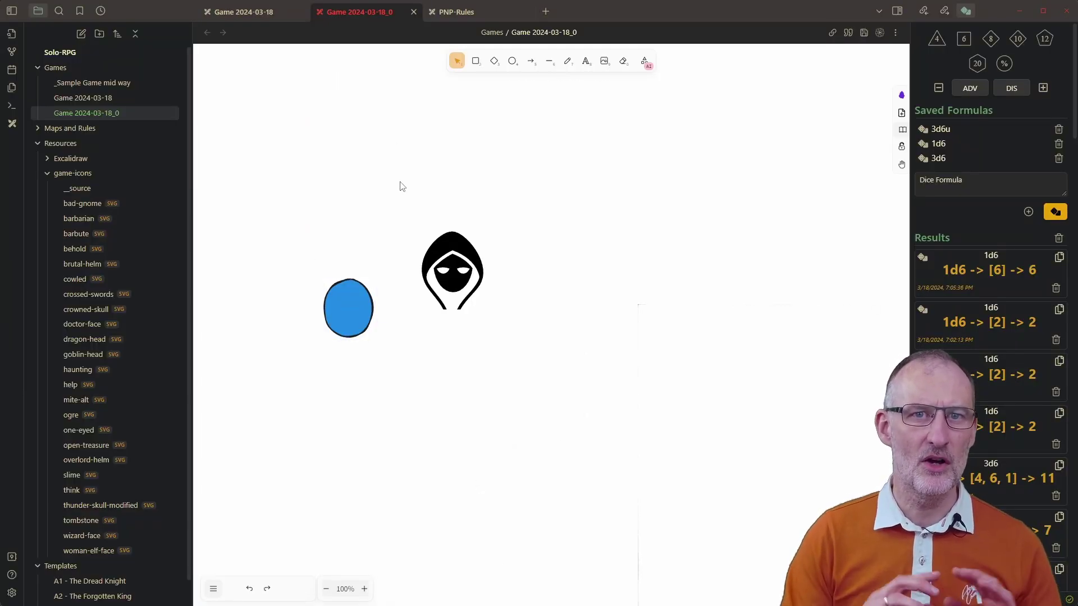
{"action": "right_click", "coordinate": [356, 9]}
In markdown view, append {"#000000":"#228be6"} after the cowled.svg link.
{"action": "left_click", "coordinate": [421, 110]}
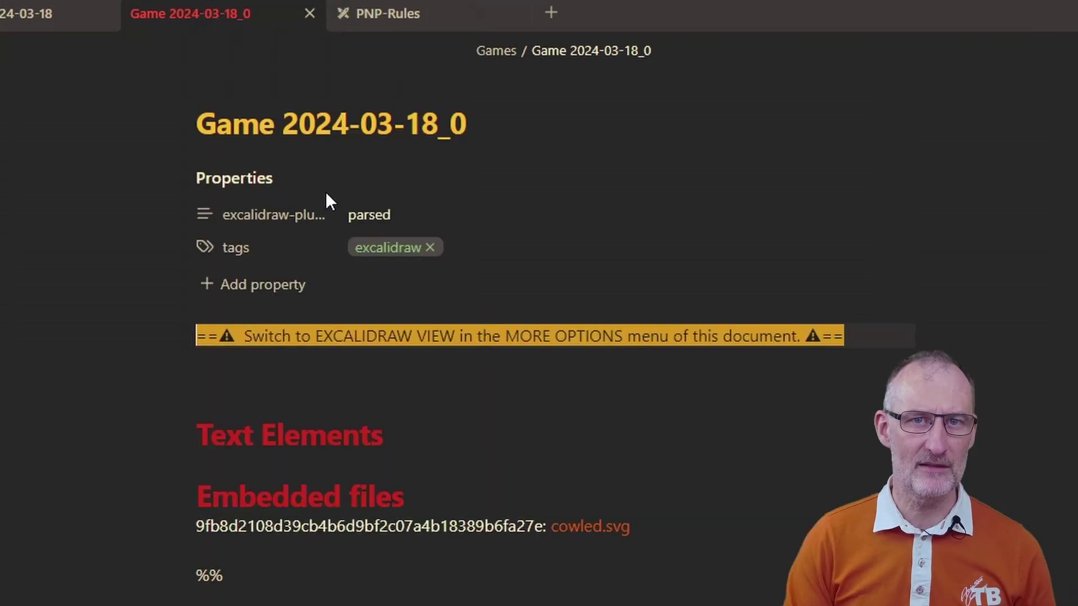
{"action": "left_click", "coordinate": [650, 531]}
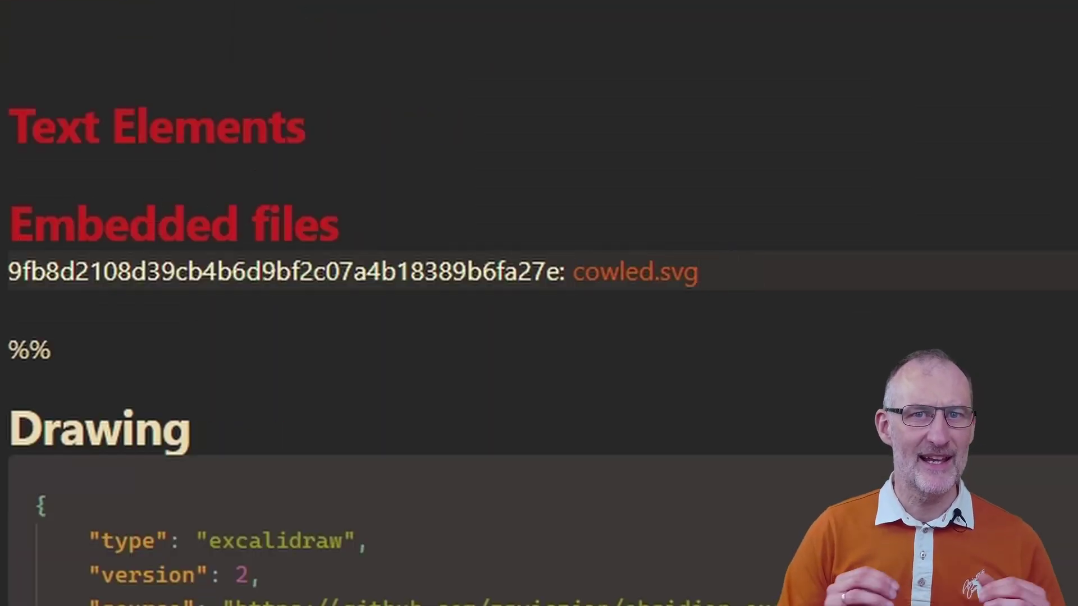
{"action": "type", "text": "{\""}
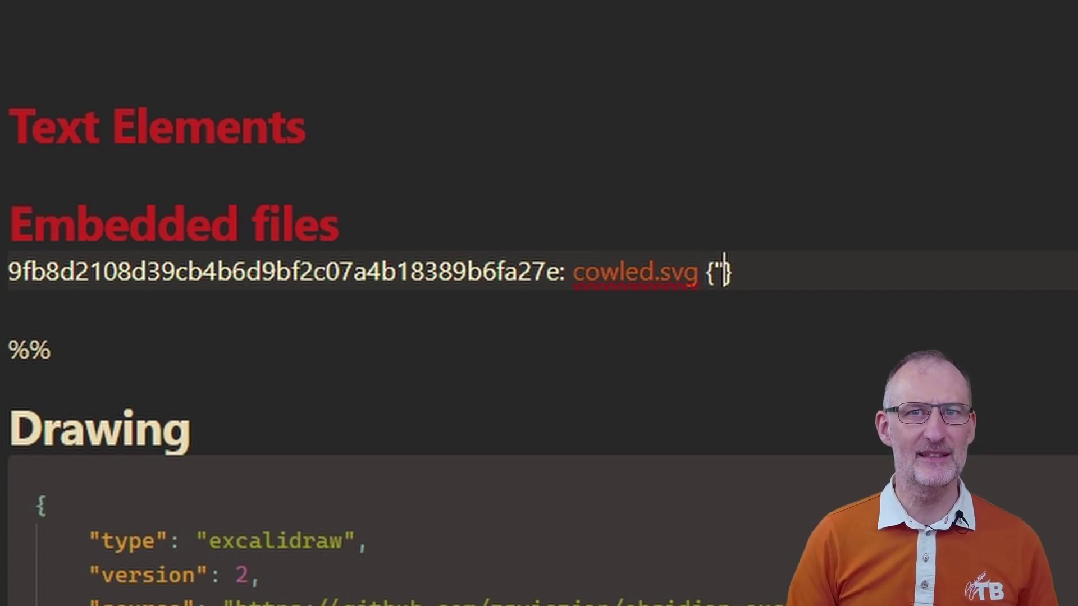
{"action": "type", "text": "#00"}
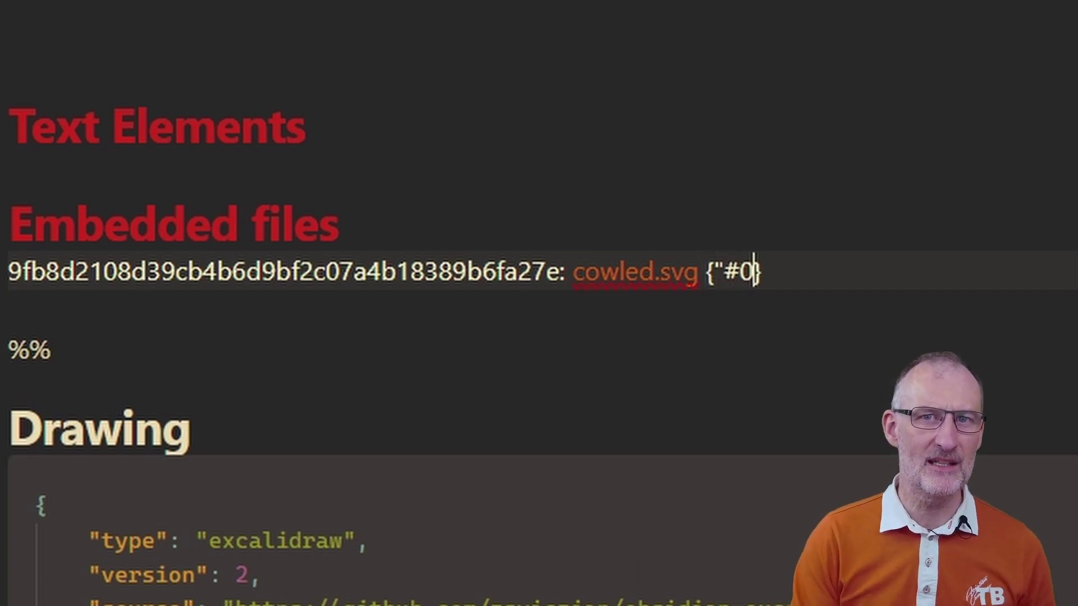
{"action": "type", "text": "0000\""}
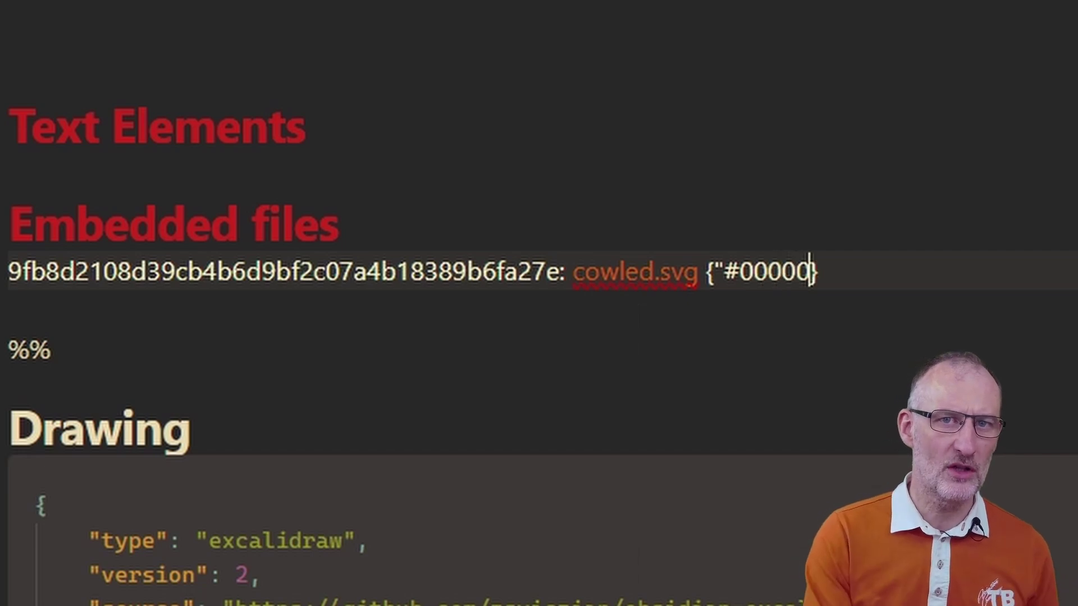
{"action": "type", "text": ":"}
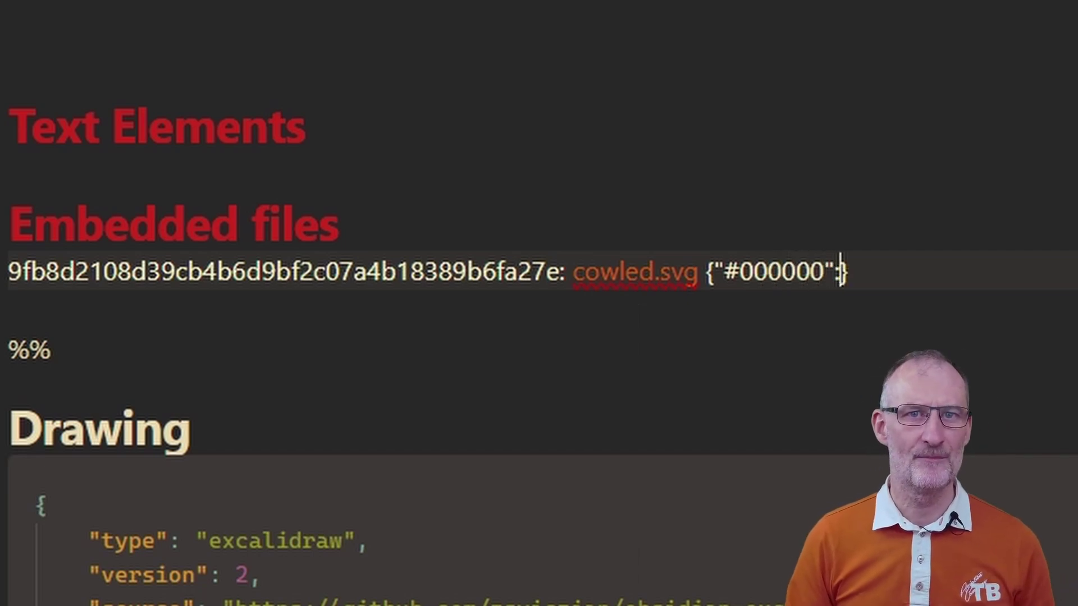
{"action": "type", "text": "\"#"}
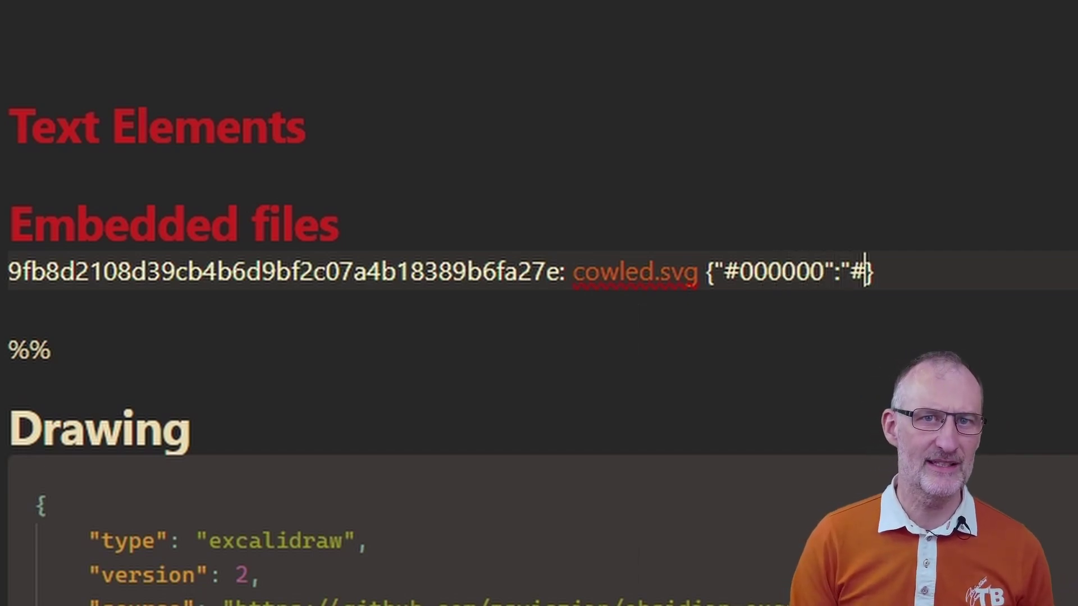
{"action": "key", "text": "ctrl+v"}
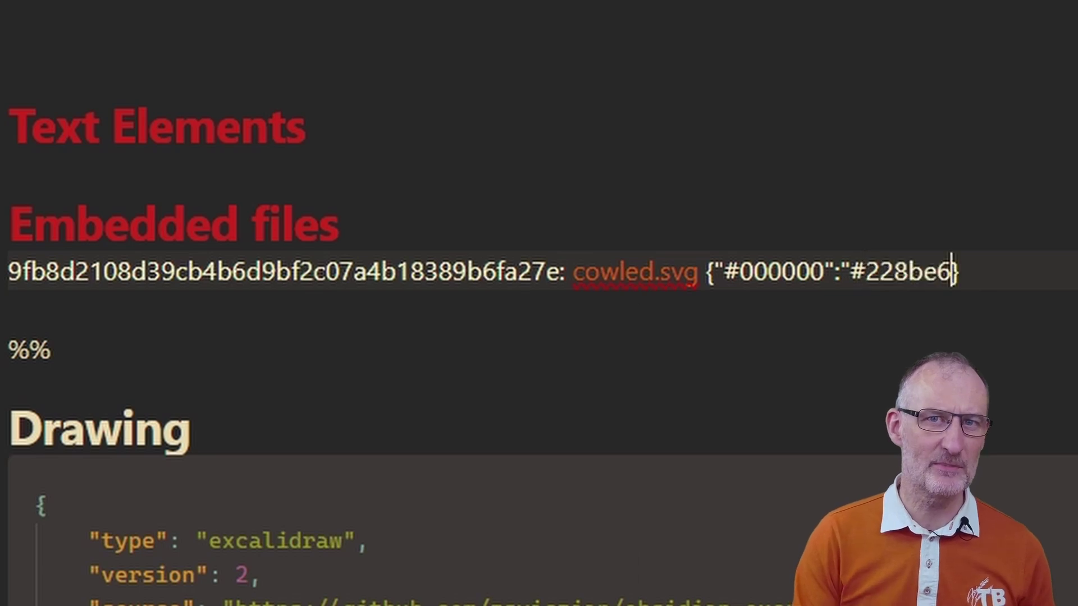
{"action": "type", "text": "\""}
{"action": "left_click", "coordinate": [92, 45]}
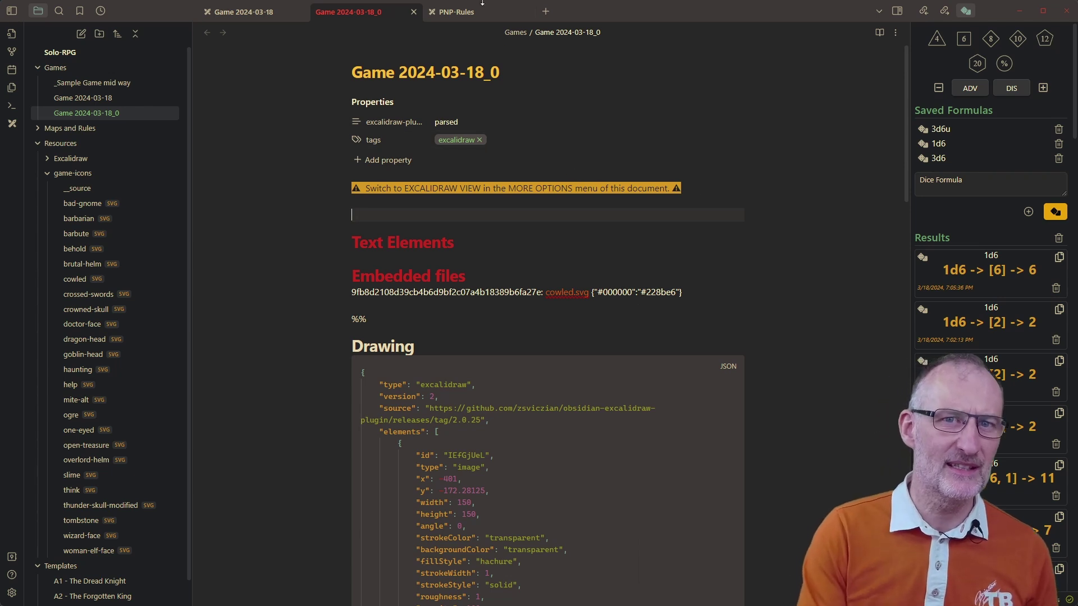
Reopen the note as an Excalidraw drawing and delete the blue ellipse.
{"action": "right_click", "coordinate": [362, 16]}
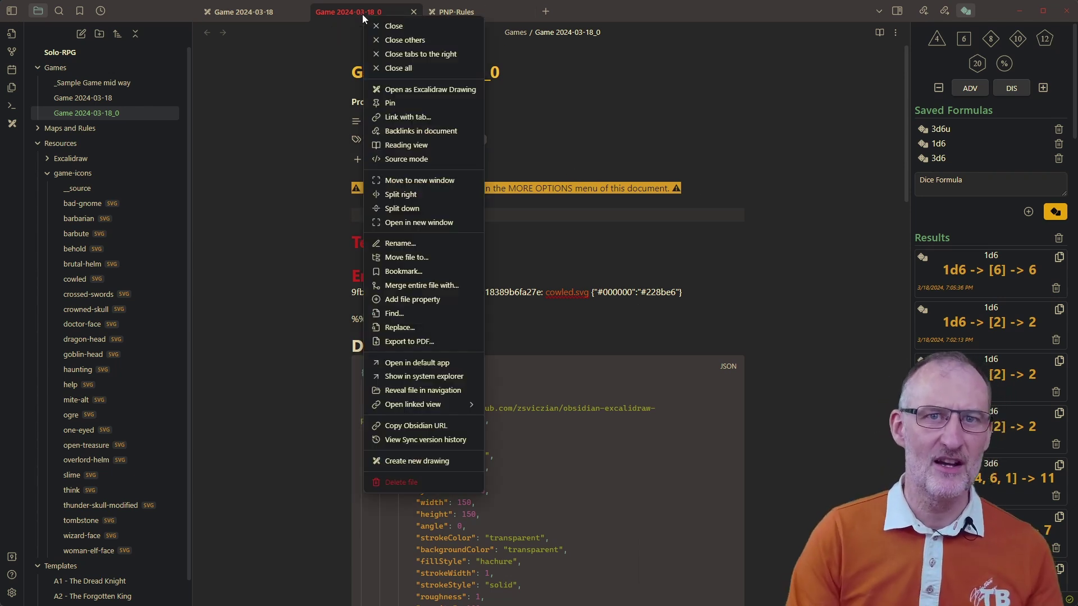
{"action": "left_click", "coordinate": [446, 93]}
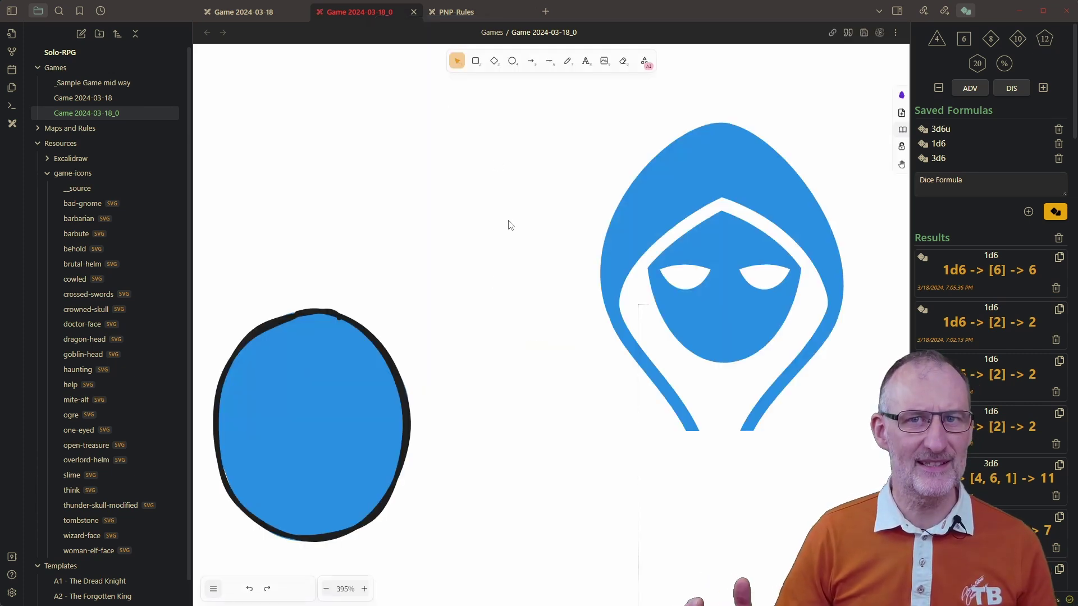
{"action": "left_click", "coordinate": [305, 390]}
{"action": "key", "text": "Delete"}
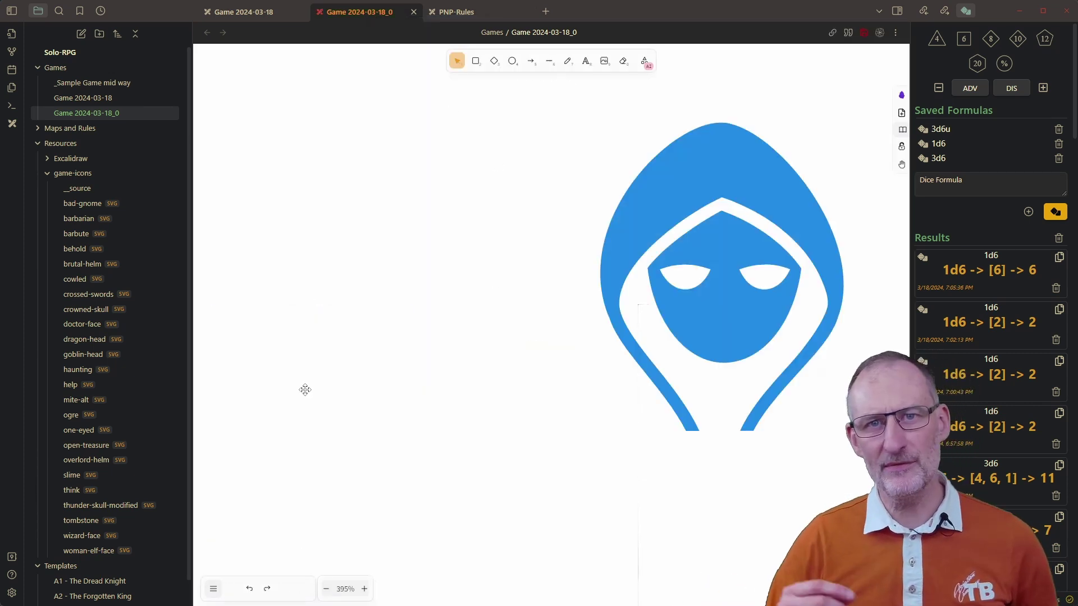
Move the blue hooded icon up and place a duplicate to its right.
{"action": "scroll", "coordinate": [320, 389], "scroll_direction": "down", "scroll_amount": 5}
{"action": "left_click_drag", "start_coordinate": [437, 399], "coordinate": [405, 248]}
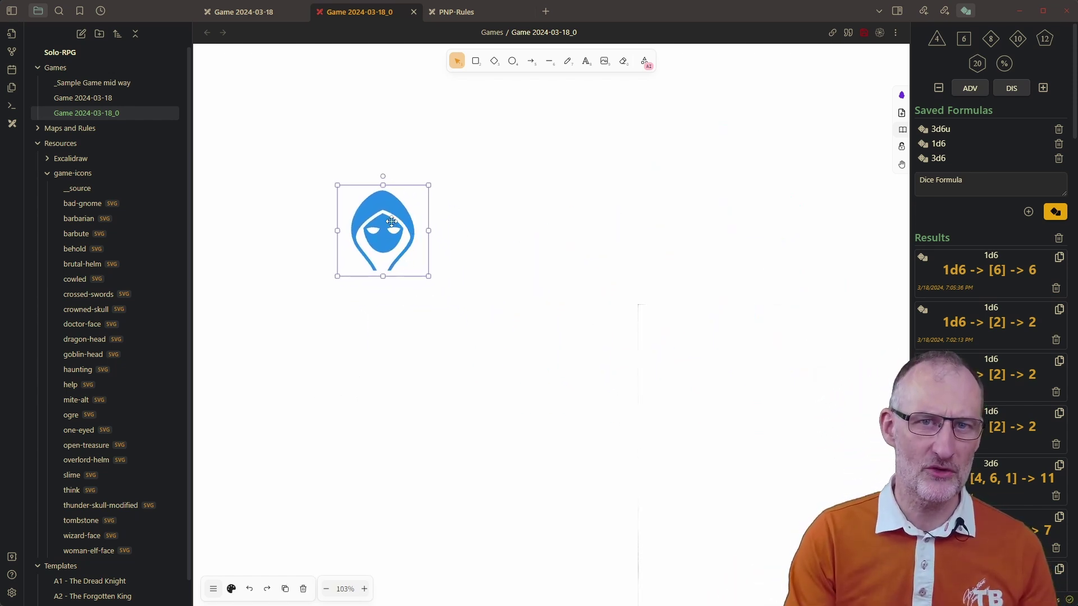
{"action": "left_click_drag", "start_coordinate": [394, 222], "coordinate": [469, 220]}
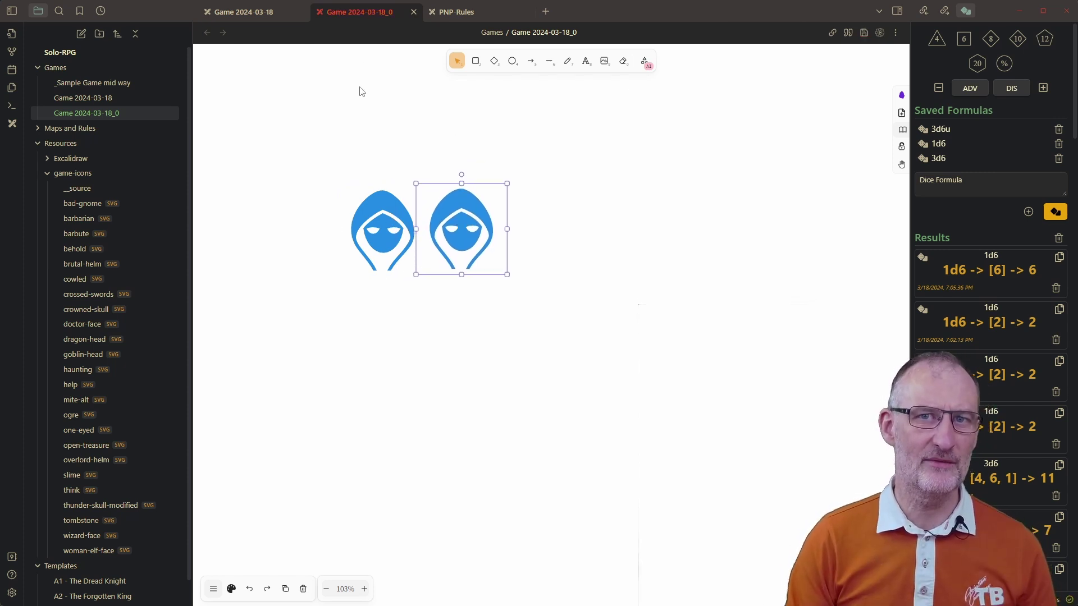
In markdown view, duplicate the cowled.svg embedded-file line and change its colour to red.
{"action": "right_click", "coordinate": [353, 17]}
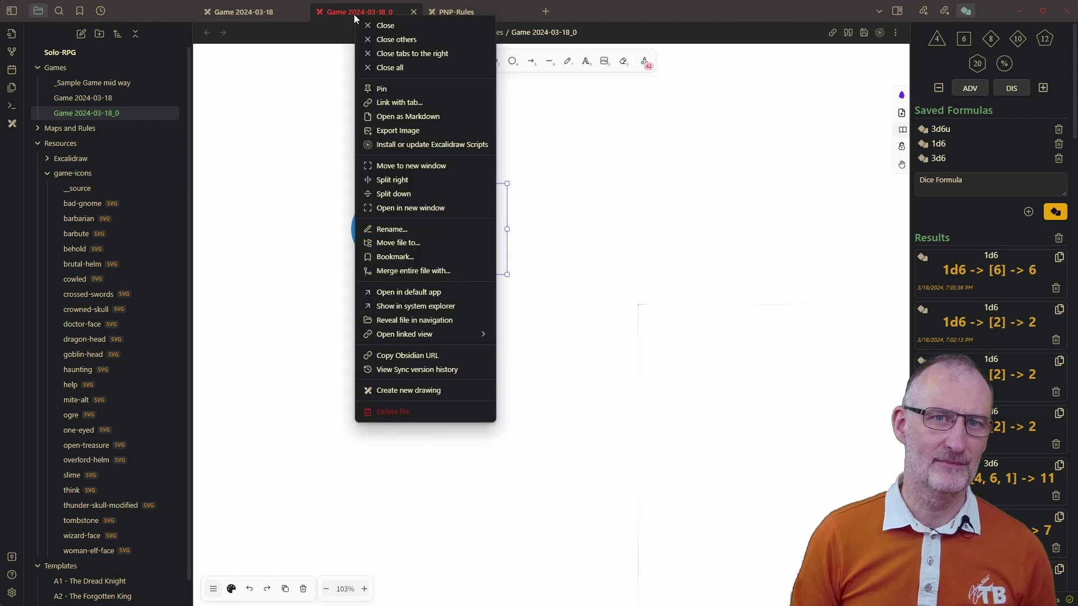
{"action": "left_click", "coordinate": [437, 116]}
{"action": "left_click", "coordinate": [729, 293]}
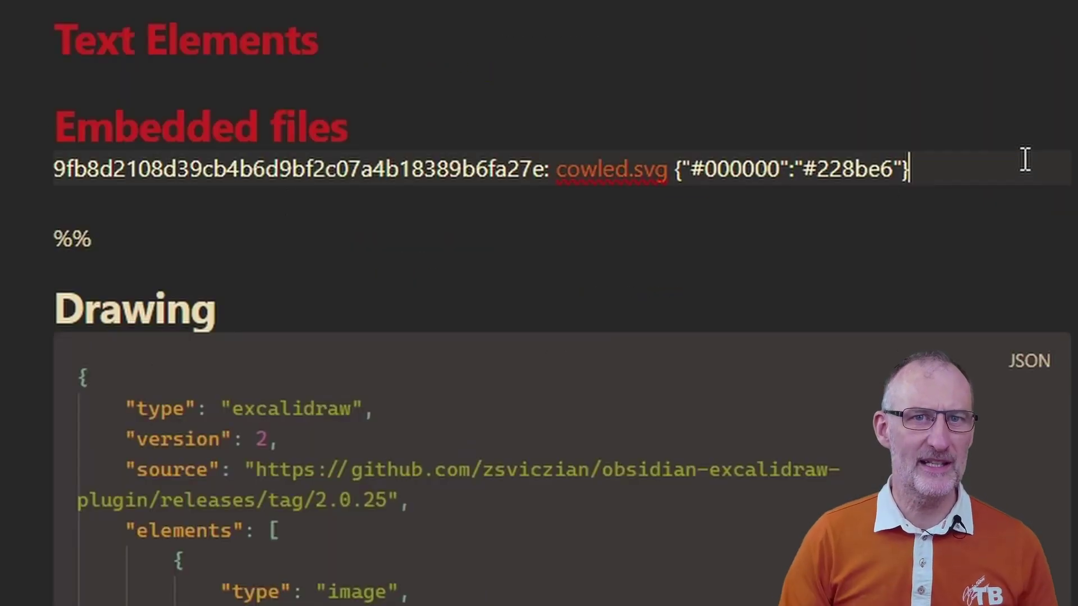
{"action": "triple_click", "coordinate": [1039, 176]}
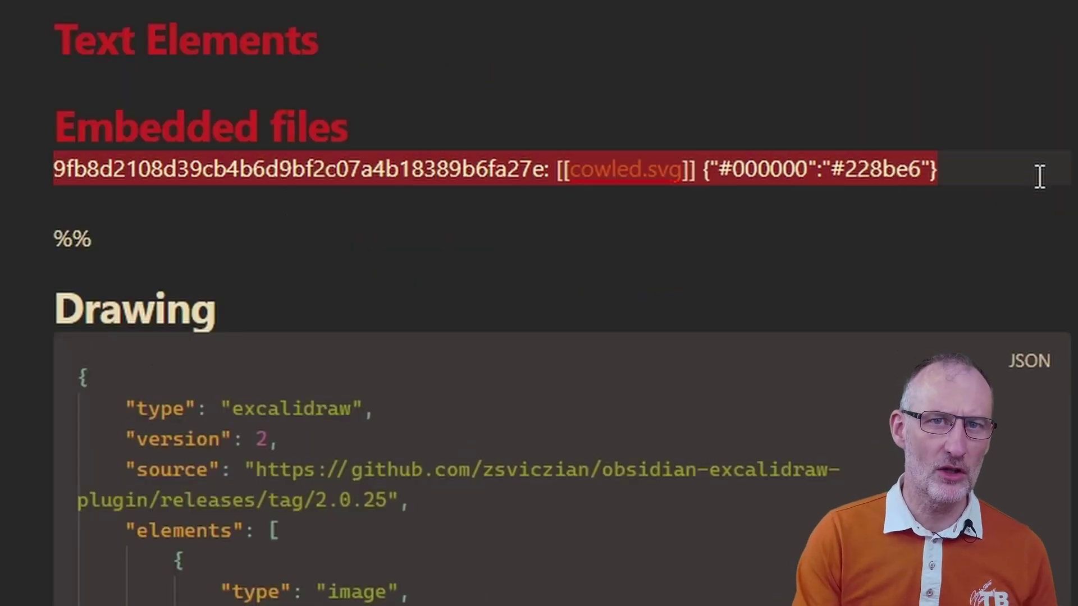
{"action": "key", "text": "ctrl+c"}
{"action": "key", "text": "End"}
{"action": "key", "text": "Return"}
{"action": "key", "text": "ctrl+v"}
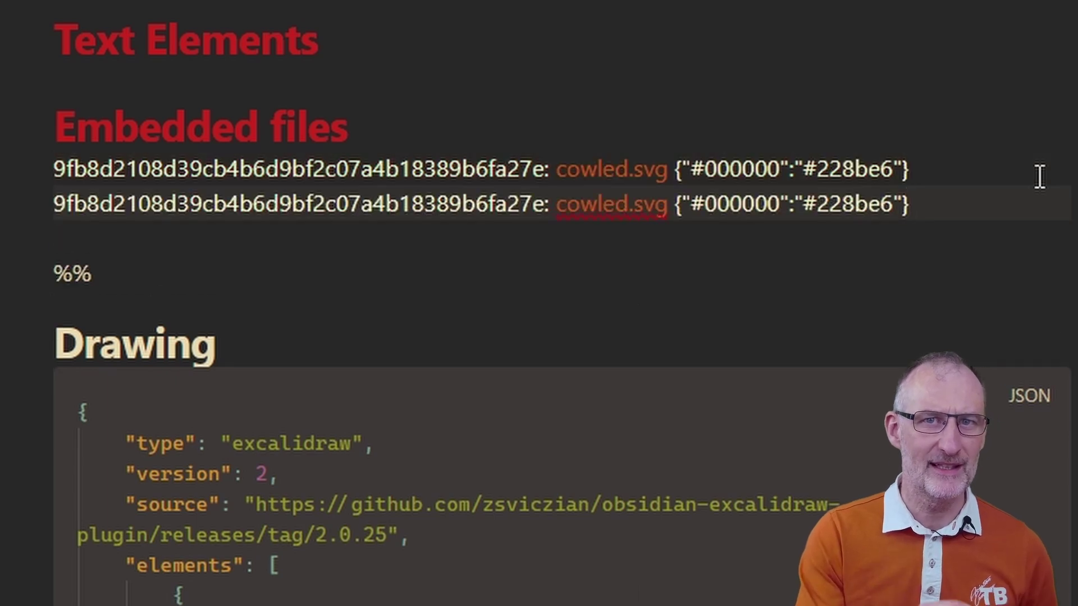
{"action": "key", "text": "Left"}
{"action": "key", "text": "Left"}
{"action": "key", "text": "shift+Left"}
{"action": "key", "text": "shift+Left"}
{"action": "key", "text": "shift+Left"}
{"action": "key", "text": "shift+Left"}
{"action": "key", "text": "shift+Left"}
{"action": "key", "text": "shift+Left"}
{"action": "key", "text": "shift+Left"}
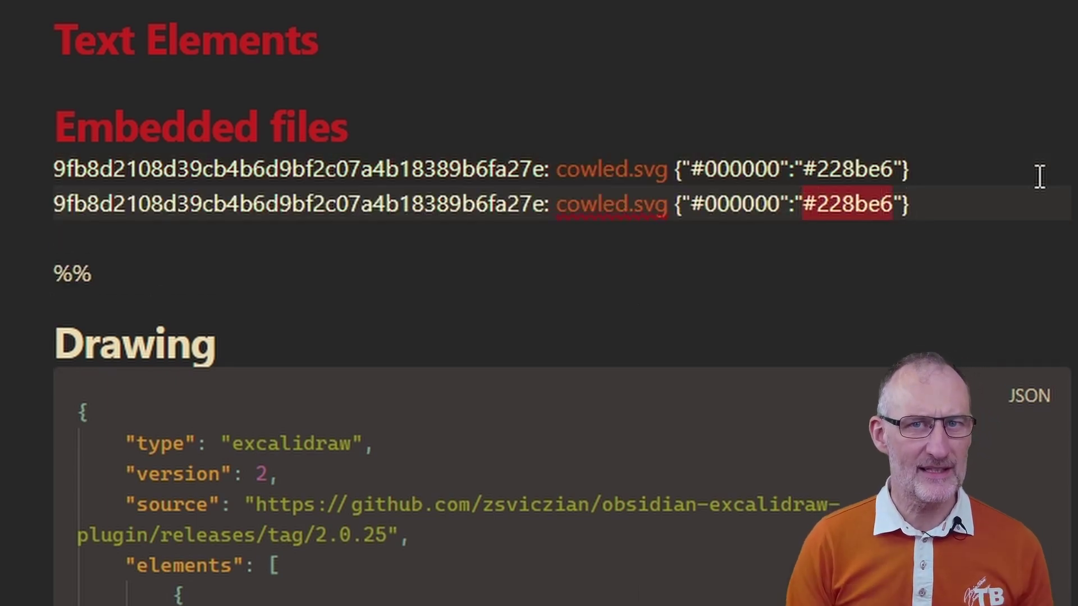
{"action": "type", "text": "red"}
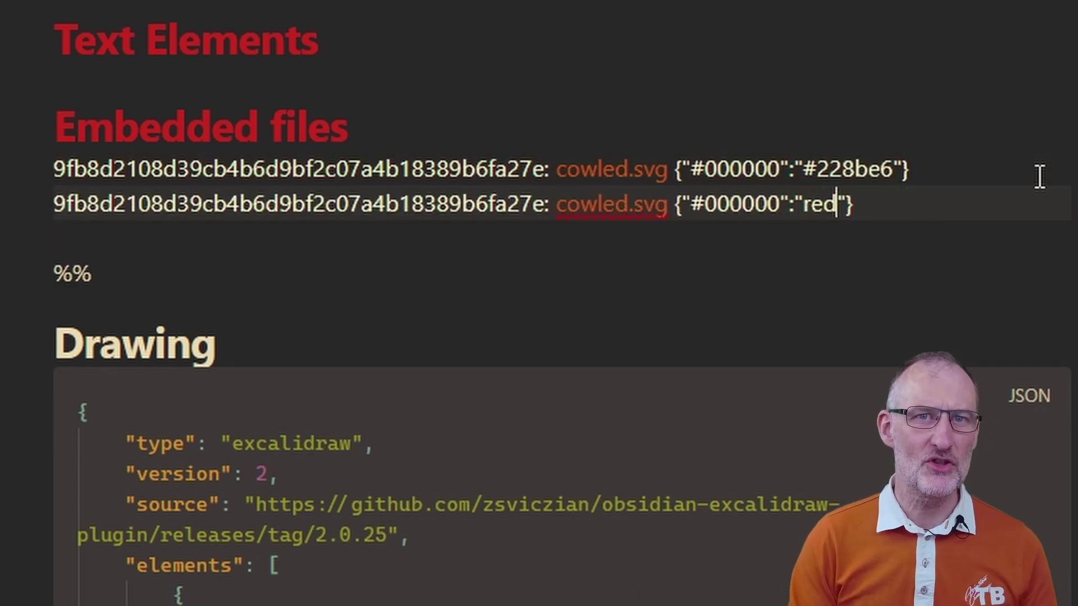
Change the duplicated line's file ID leading 9 to 1.
{"action": "key", "text": "Home"}
{"action": "key", "text": "Right"}
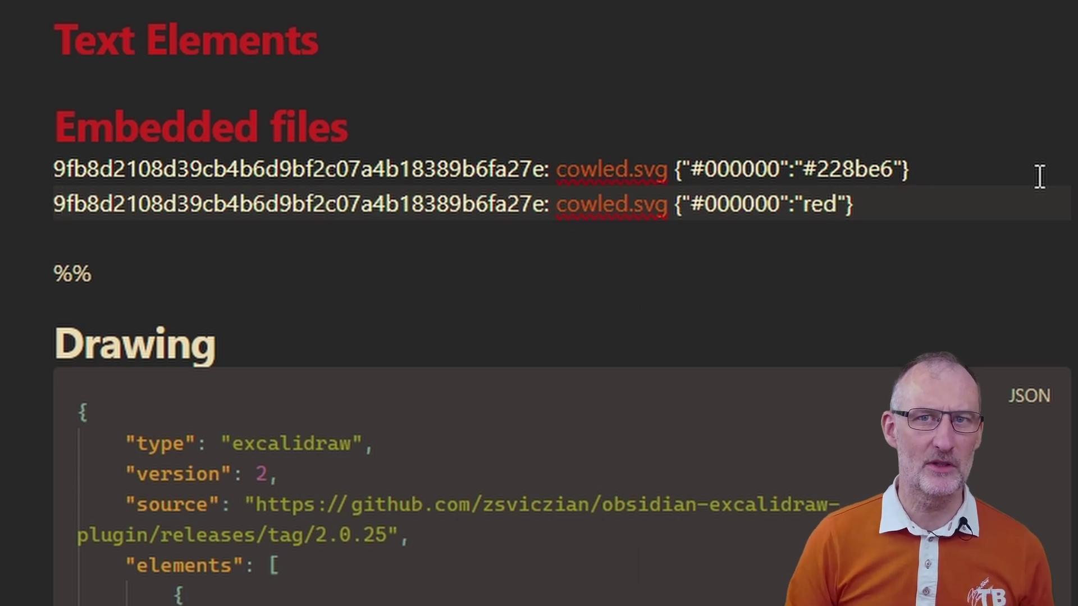
{"action": "key", "text": "BackSpace"}
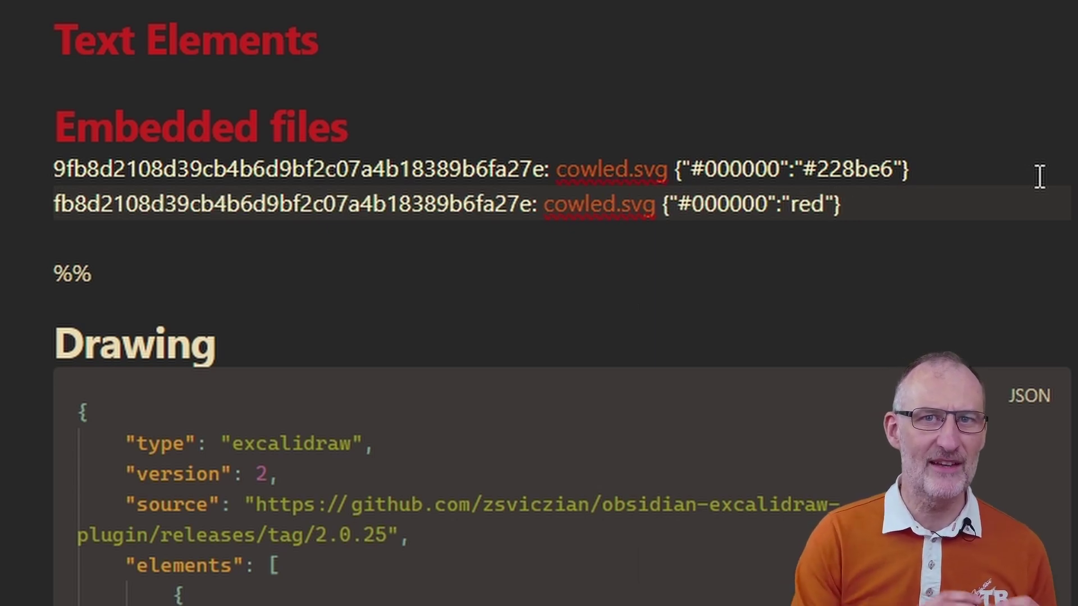
{"action": "type", "text": "1"}
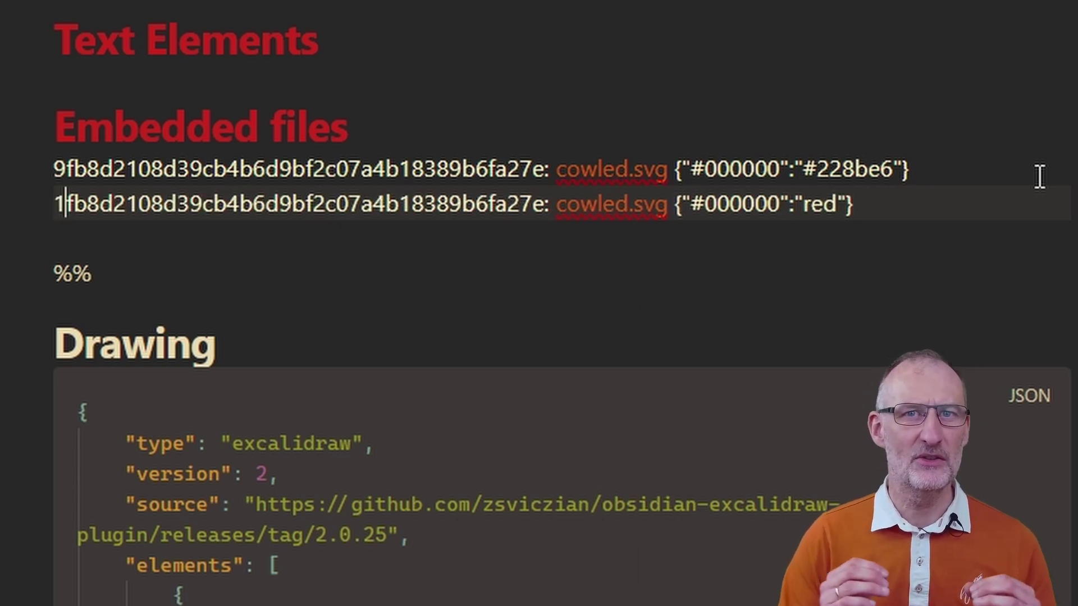
Find the second image element's fileId matching the blue ID and change its leading 9 to 1.
{"action": "key", "text": "Up"}
{"action": "key", "text": "Home"}
{"action": "key", "text": "shift+Right"}
{"action": "key", "text": "shift+Right"}
{"action": "key", "text": "shift+Right"}
{"action": "key", "text": "shift+Right"}
{"action": "key", "text": "shift+Right"}
{"action": "key", "text": "shift+Right"}
{"action": "key", "text": "shift+Right"}
{"action": "key", "text": "shift+Right"}
{"action": "key", "text": "shift+Right"}
{"action": "key", "text": "shift+Right"}
{"action": "key", "text": "shift+Right"}
{"action": "key", "text": "shift+Right"}
{"action": "key", "text": "shift+Right"}
{"action": "key", "text": "shift+Right"}
{"action": "key", "text": "shift+Right"}
{"action": "key", "text": "shift+Right"}
{"action": "key", "text": "shift+Right"}
{"action": "key", "text": "shift+Right"}
{"action": "key", "text": "shift+Right"}
{"action": "key", "text": "shift+Right"}
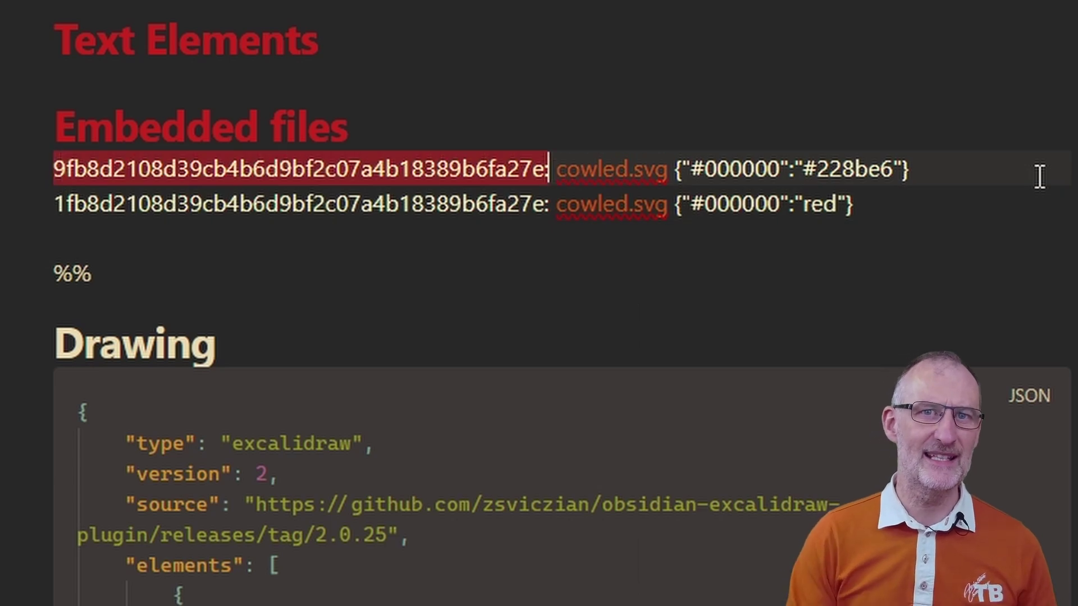
{"action": "key", "text": "shift+Left"}
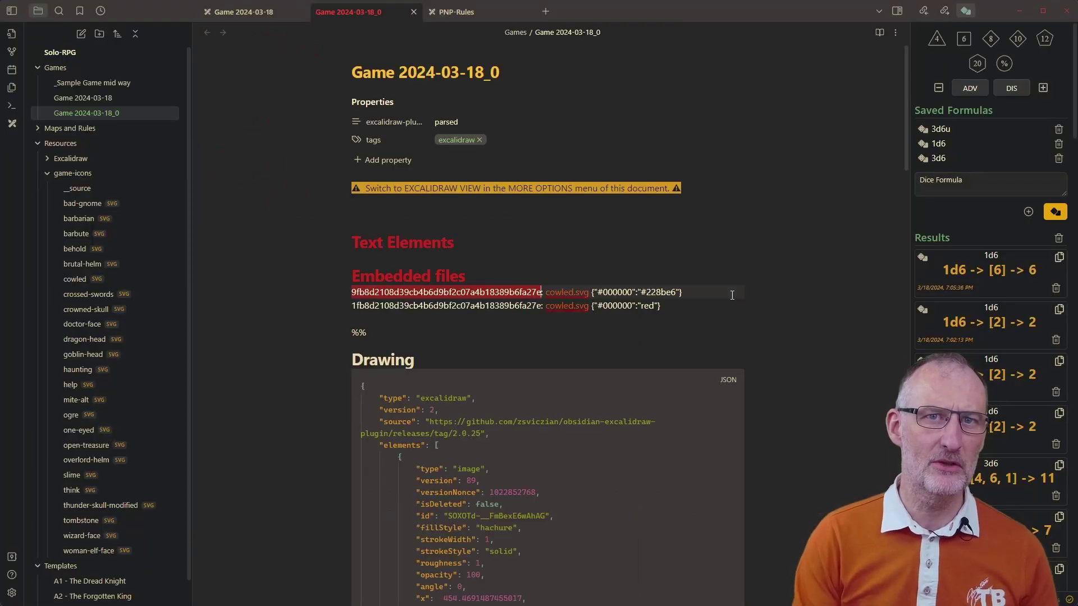
{"action": "key", "text": "ctrl+f"}
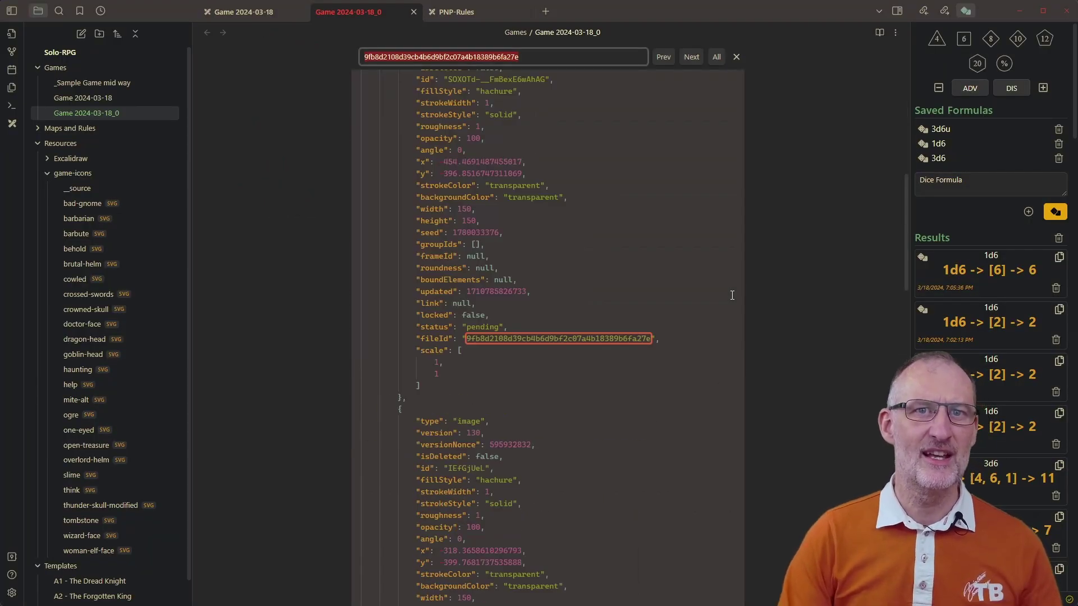
{"action": "key", "text": "Return"}
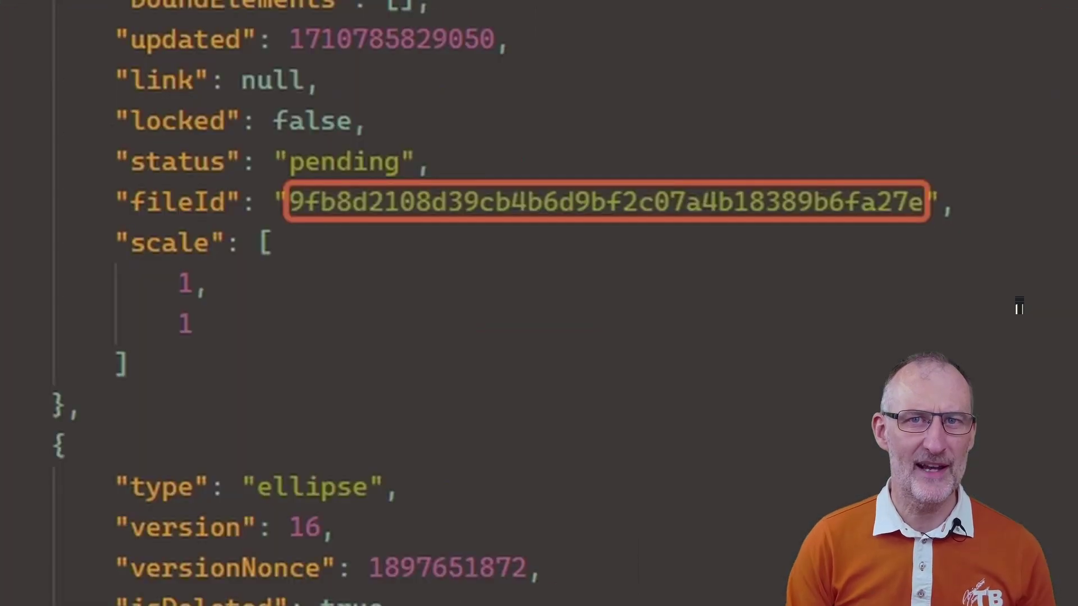
{"action": "left_click", "coordinate": [303, 202]}
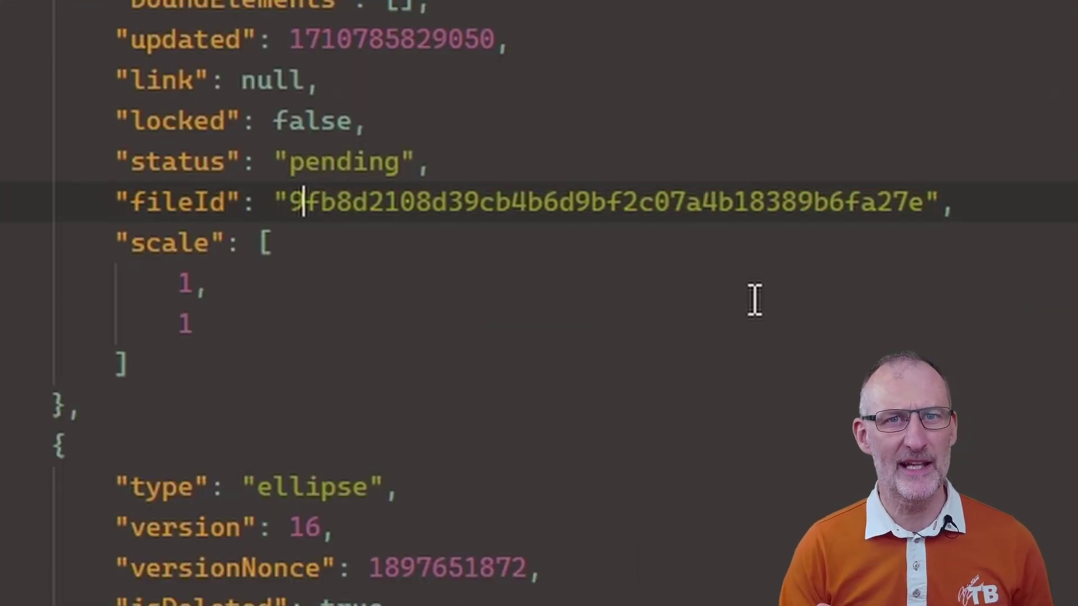
{"action": "key", "text": "BackSpace"}
{"action": "type", "text": "1"}
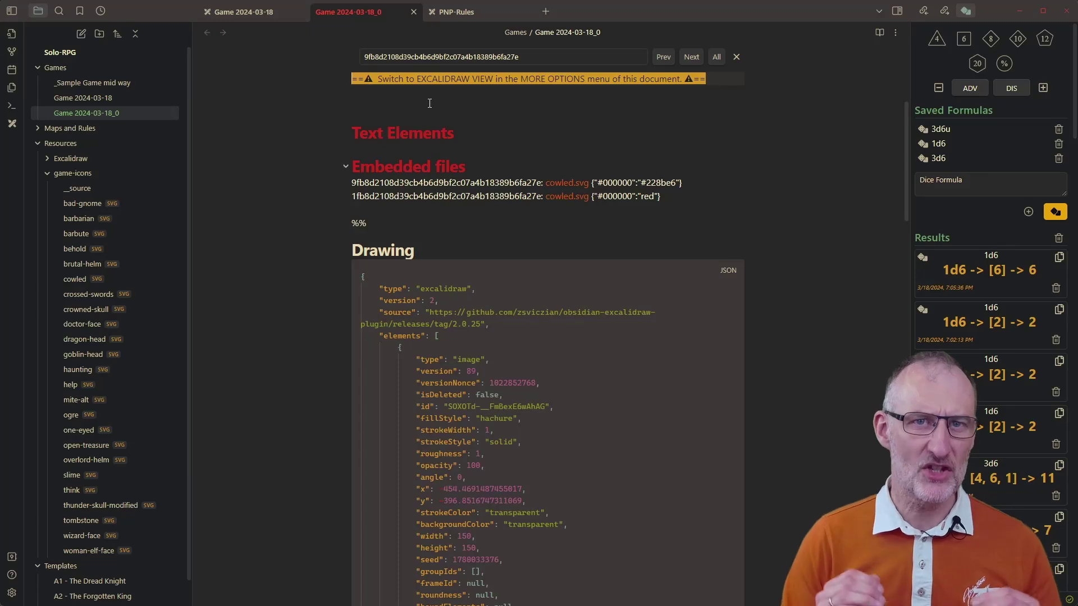
Switch the note to drawing view and nudge the red and blue hooded figures to check them.
{"action": "left_click", "coordinate": [395, 100]}
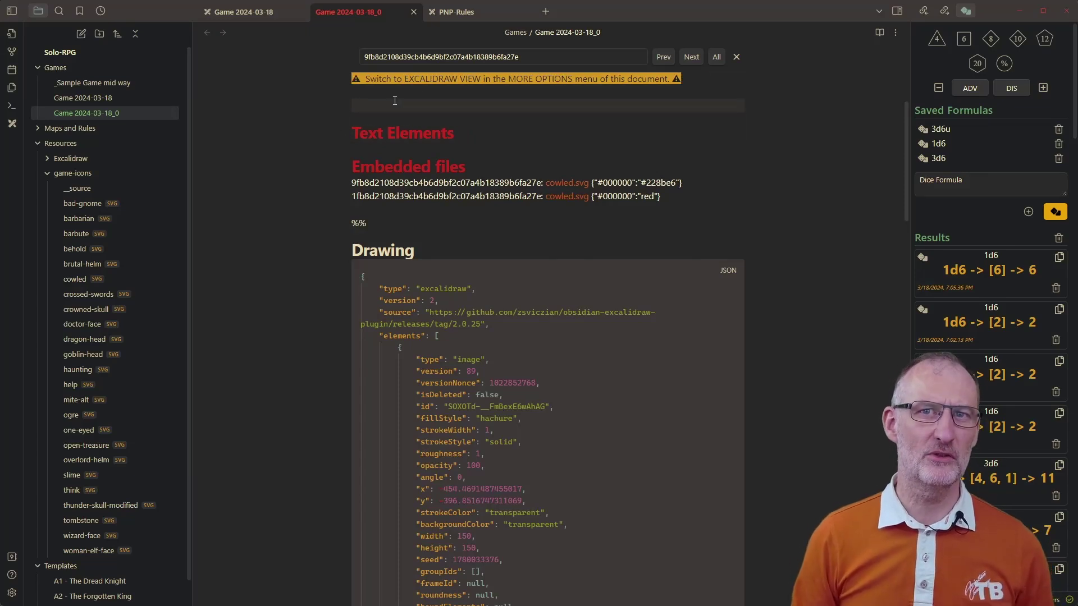
{"action": "key", "text": "ctrl+shift+e"}
{"action": "scroll", "coordinate": [457, 157], "scroll_direction": "down", "scroll_amount": 5}
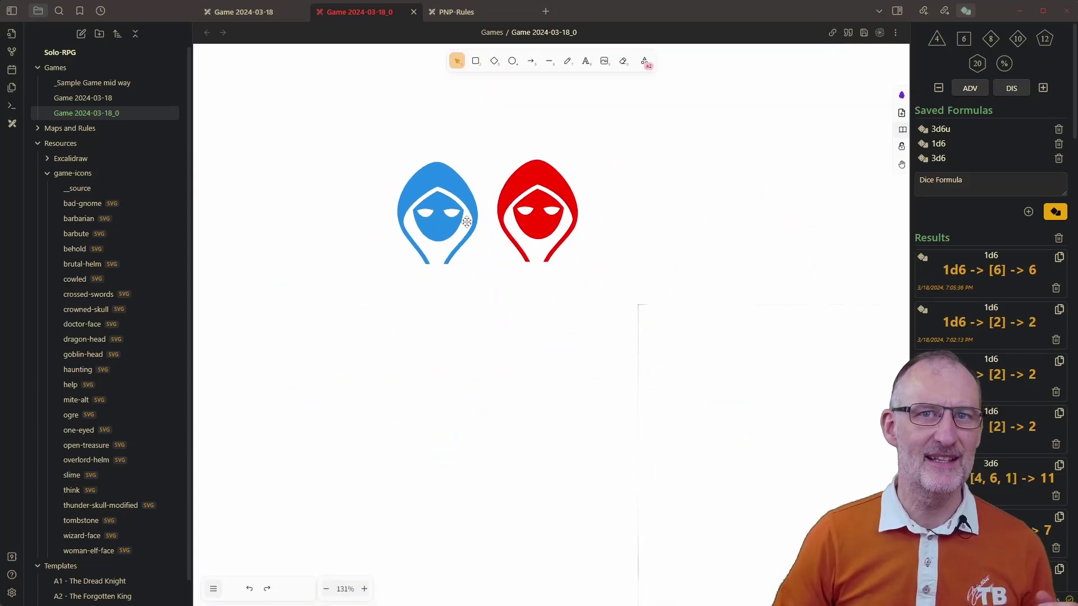
{"action": "mouse_move", "coordinate": [529, 216]}
{"action": "left_mouse_down"}
{"action": "mouse_move", "coordinate": [500, 239]}
{"action": "mouse_move", "coordinate": [525, 225]}
{"action": "left_mouse_up"}
{"action": "left_click_drag", "start_coordinate": [422, 214], "coordinate": [418, 223]}
{"action": "left_click", "coordinate": [638, 370]}
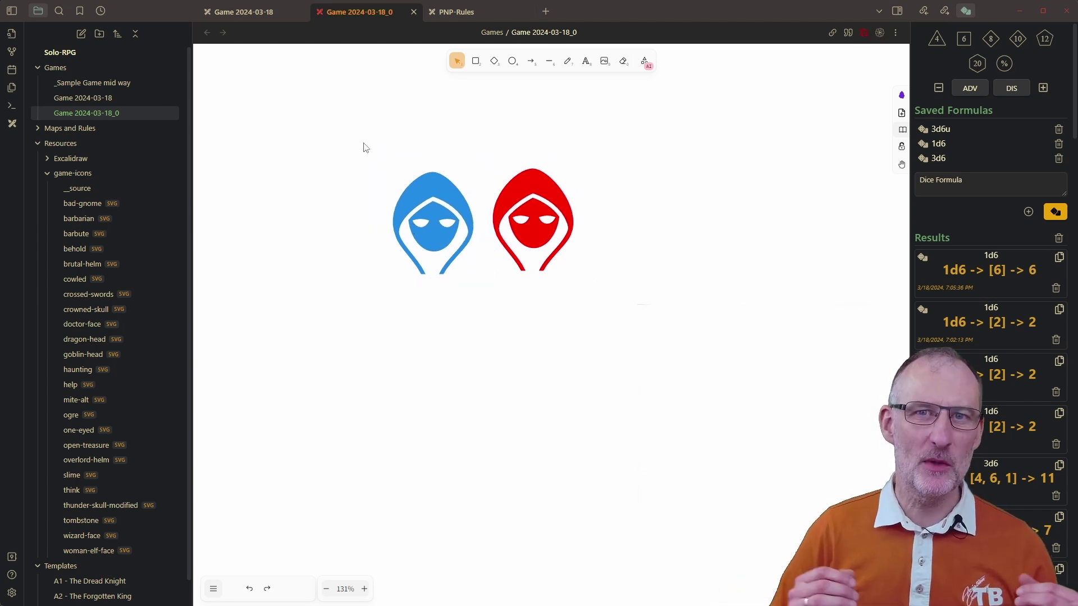
{"action": "left_click", "coordinate": [53, 144]}
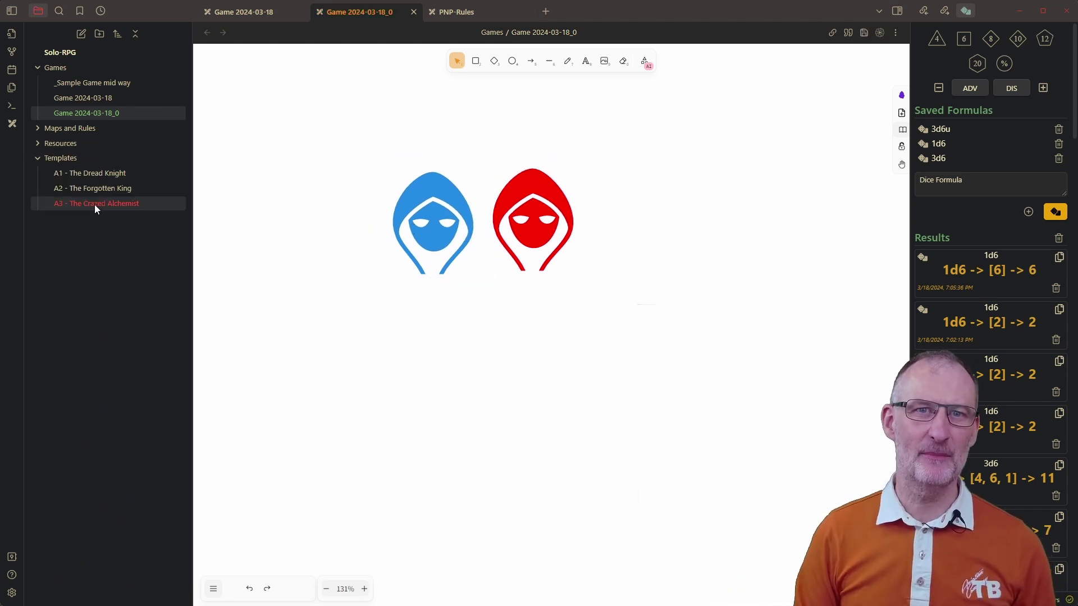
{"action": "left_click_drag", "start_coordinate": [378, 163], "coordinate": [627, 332]}
Delete the Game 2024-03-18_0 test file.
{"action": "right_click", "coordinate": [394, 16]}
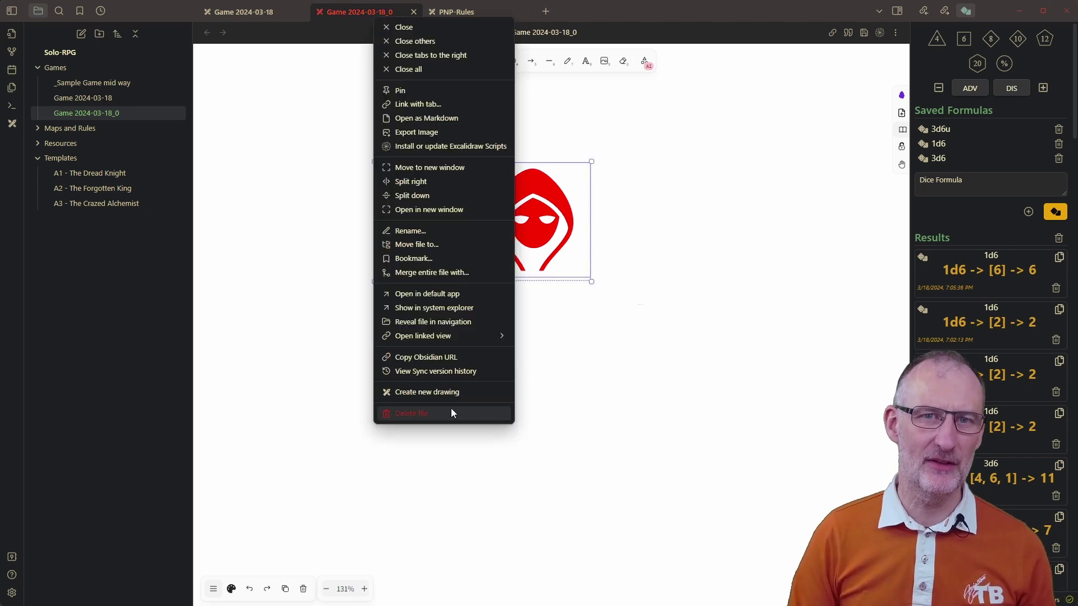
{"action": "left_click", "coordinate": [443, 415]}
{"action": "left_click", "coordinate": [625, 347]}
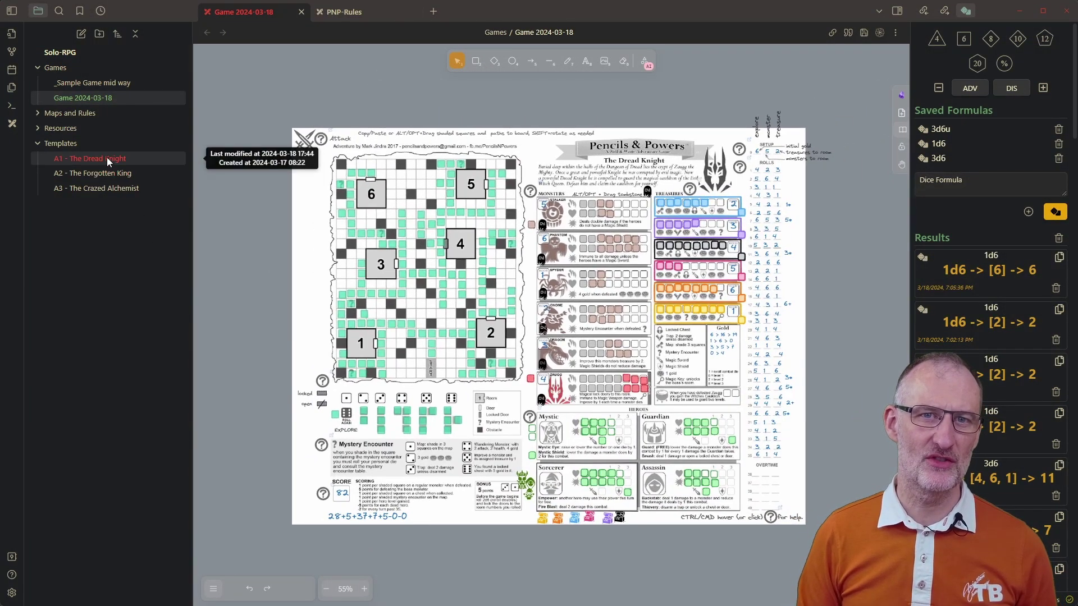
Make a copy of the A1 - The Dread Knight template and display it as an Excalidraw drawing.
{"action": "right_click", "coordinate": [107, 157]}
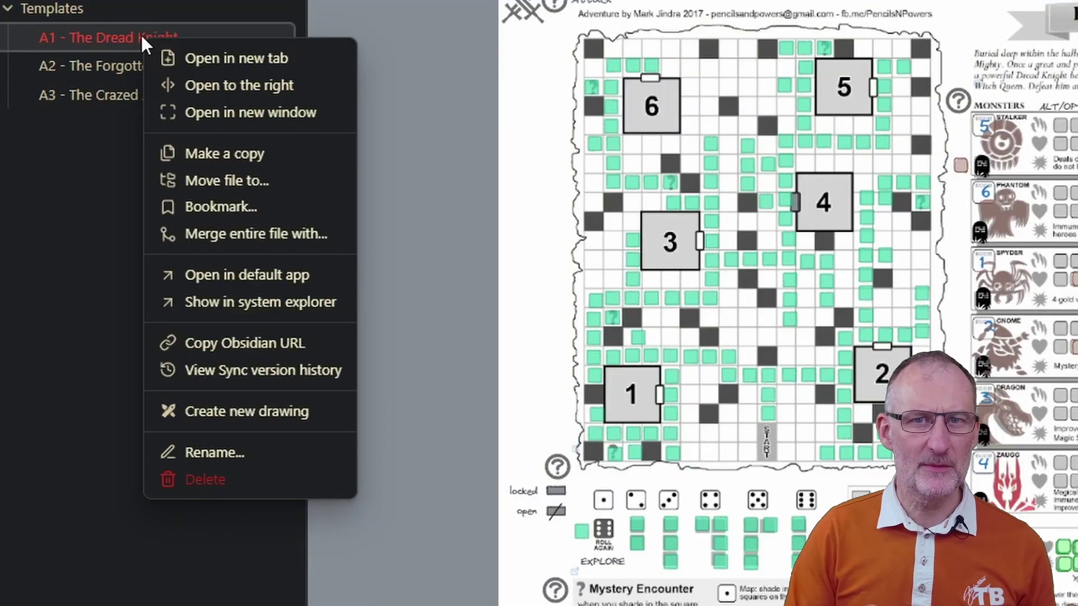
{"action": "left_click", "coordinate": [258, 153]}
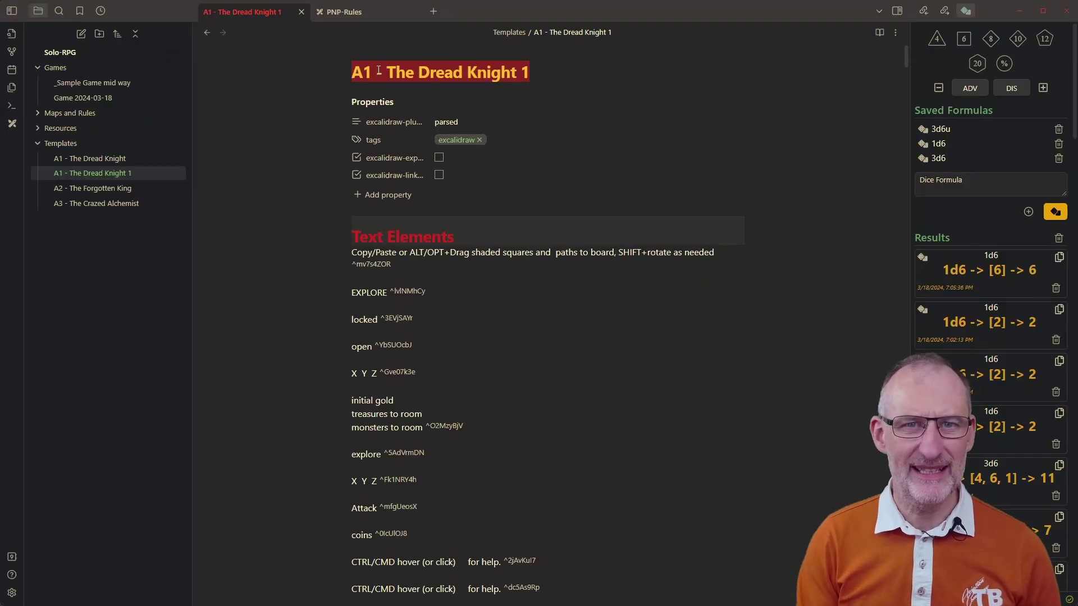
{"action": "scroll", "coordinate": [573, 445], "scroll_direction": "down", "scroll_amount": 13}
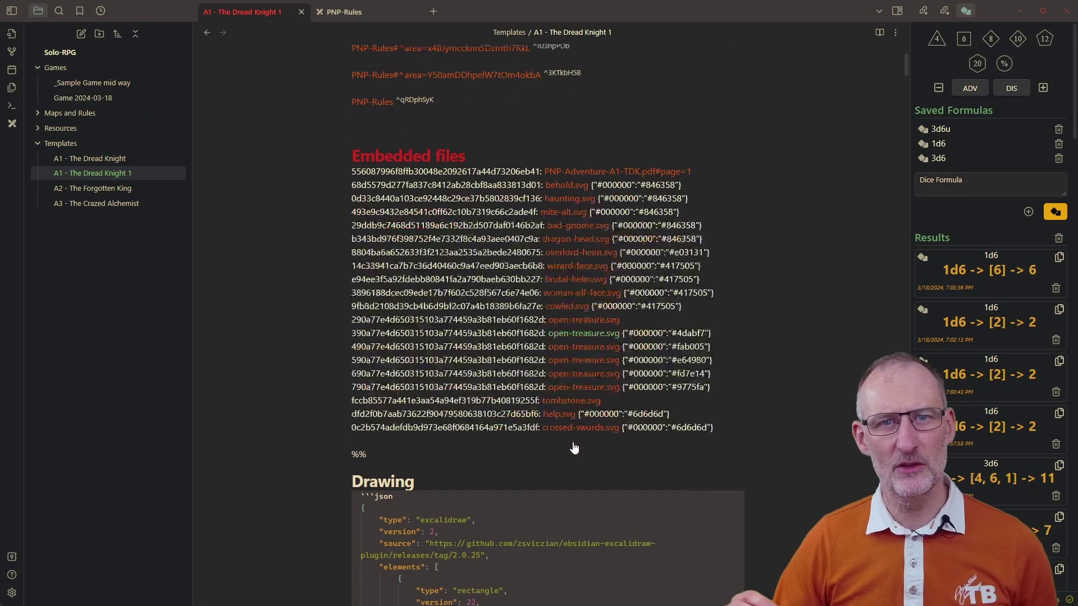
{"action": "scroll", "coordinate": [573, 445], "scroll_direction": "up", "scroll_amount": 13}
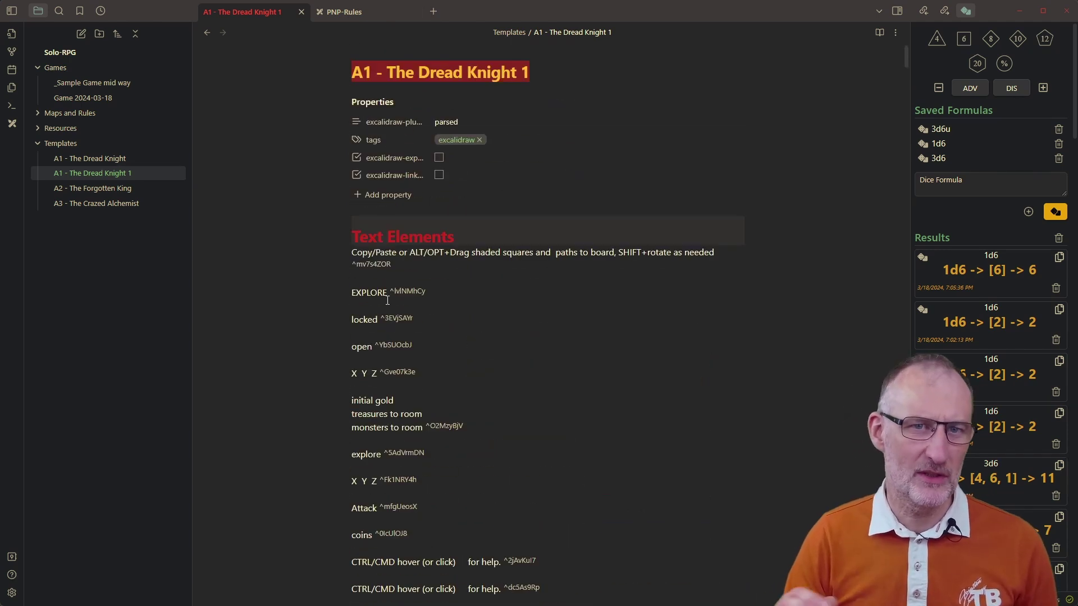
{"action": "right_click", "coordinate": [269, 14]}
{"action": "left_click", "coordinate": [292, 89]}
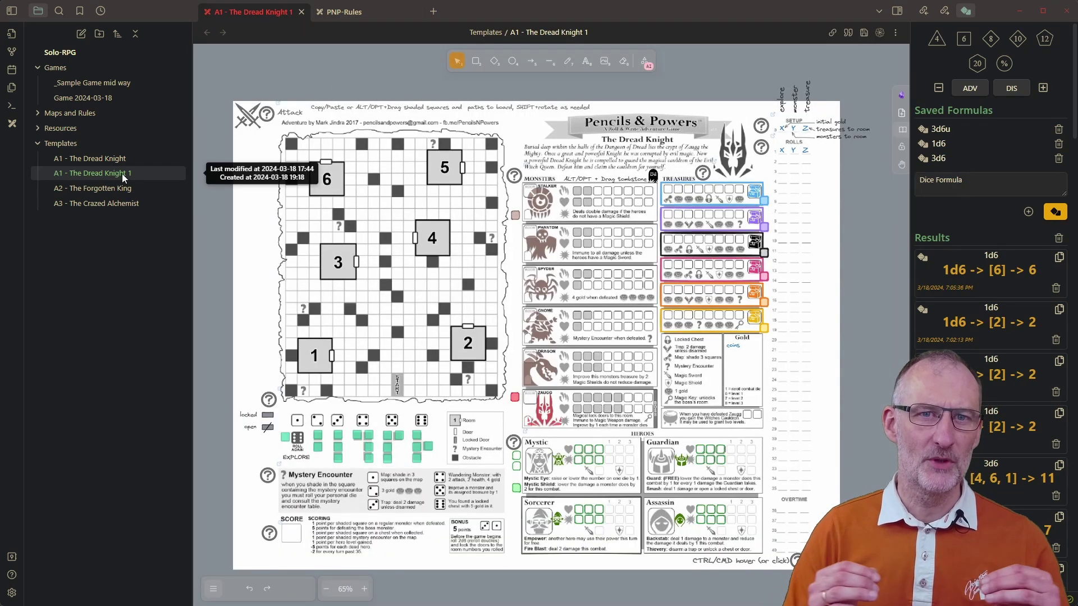
View the PNP-Adventure-A4-DCC PDF in Maps and Rules, then return to the copied drawing.
{"action": "left_click", "coordinate": [39, 113]}
{"action": "left_click", "coordinate": [53, 143]}
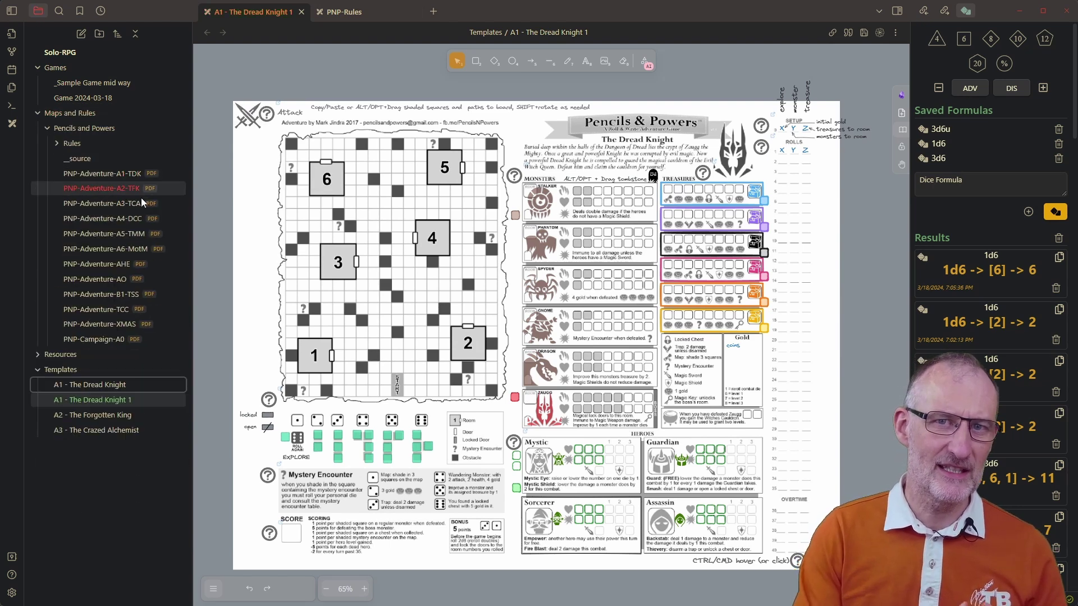
{"action": "left_click", "coordinate": [135, 220]}
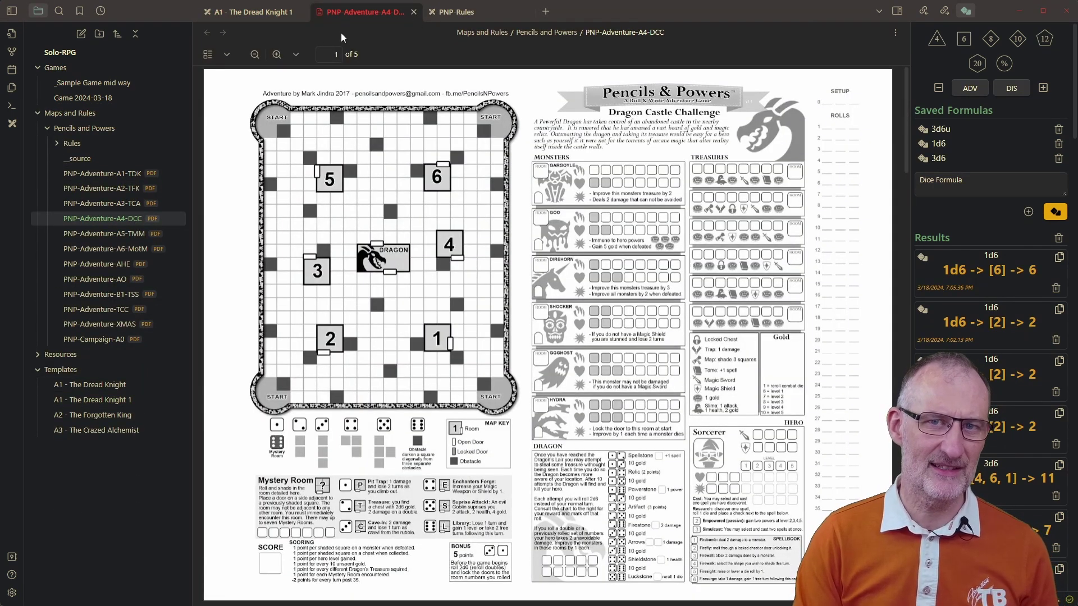
{"action": "left_click", "coordinate": [244, 10]}
In markdown view, change the embedded PDF link from A1-TDK to PNP-Adventure-A4-DCC.
{"action": "right_click", "coordinate": [281, 14]}
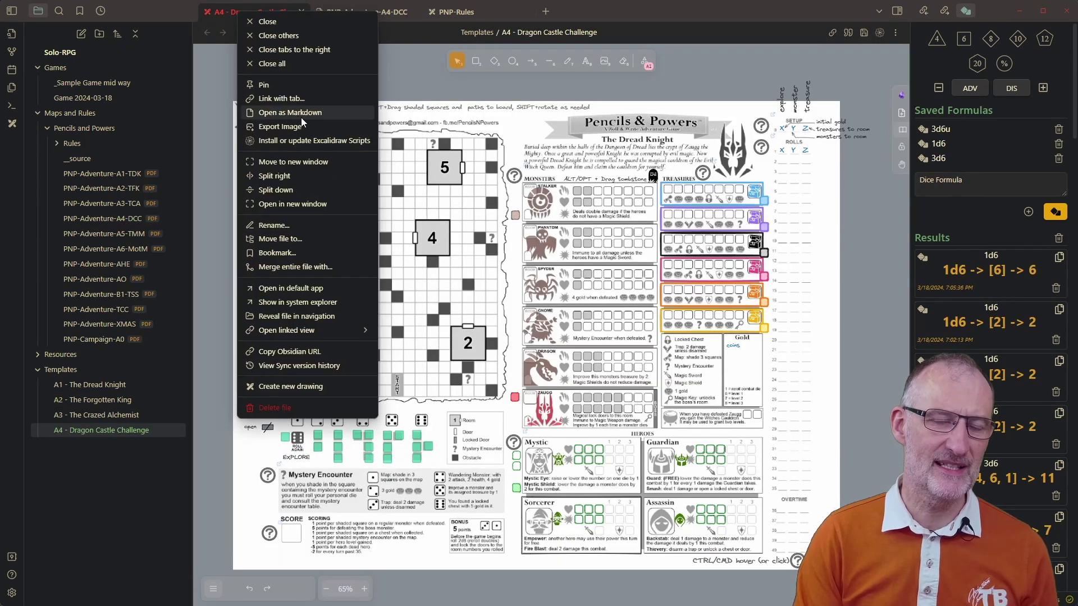
{"action": "left_click", "coordinate": [303, 114]}
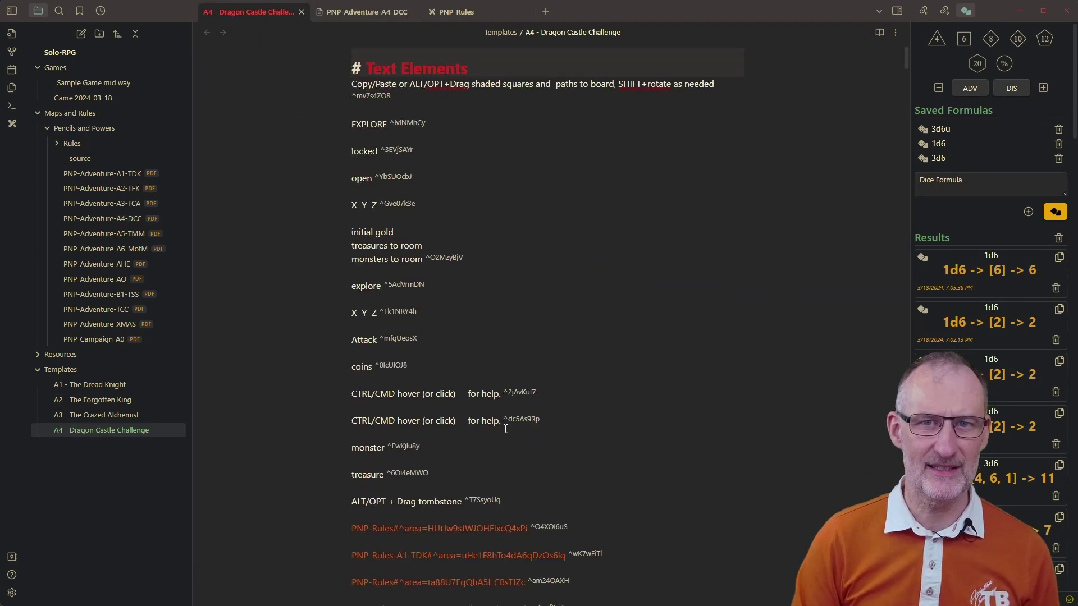
{"action": "scroll", "coordinate": [505, 427], "scroll_direction": "down", "scroll_amount": 10}
{"action": "left_click", "coordinate": [712, 335]}
{"action": "key", "text": "Left"}
{"action": "key", "text": "Left"}
{"action": "key", "text": "Left"}
{"action": "key", "text": "Left"}
{"action": "key", "text": "Left"}
{"action": "key", "text": "Left"}
{"action": "key", "text": "Left"}
{"action": "key", "text": "Left"}
{"action": "key", "text": "Left"}
{"action": "key", "text": "Left"}
{"action": "key", "text": "Left"}
{"action": "key", "text": "Left"}
{"action": "key", "text": "Left"}
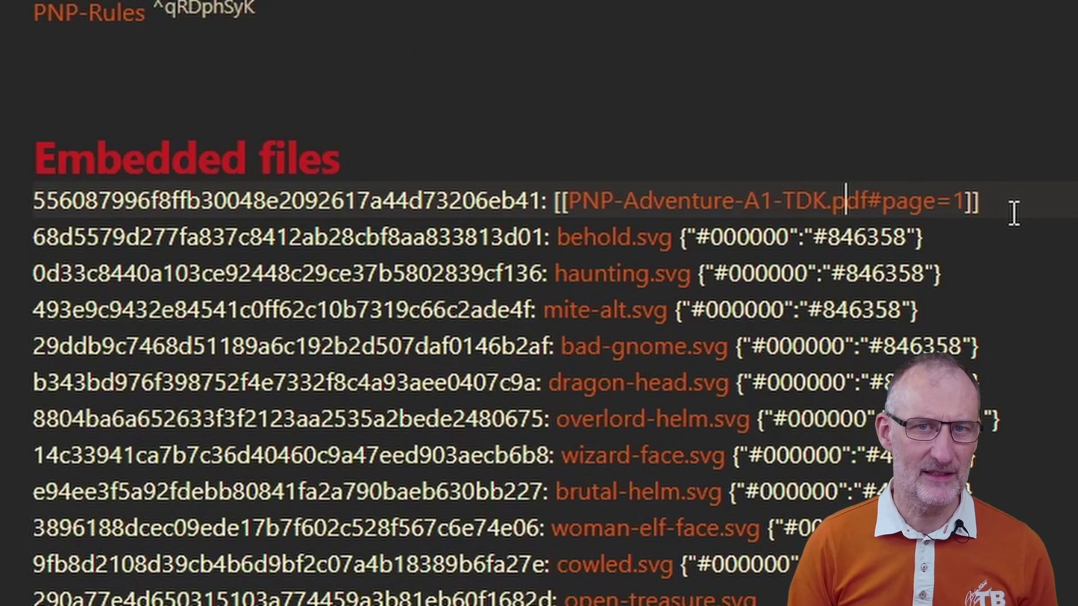
{"action": "key", "text": "Left"}
{"action": "key", "text": "Left"}
{"action": "key", "text": "Left"}
{"action": "key", "text": "Left"}
{"action": "key", "text": "Left"}
{"action": "key", "text": "Left"}
{"action": "key", "text": "Left"}
{"action": "key", "text": "Left"}
{"action": "key", "text": "Left"}
{"action": "key", "text": "Left"}
{"action": "key", "text": "Left"}
{"action": "key", "text": "Right"}
{"action": "key", "text": "Right"}
{"action": "key", "text": "Right"}
{"action": "key", "text": "Right"}
{"action": "key", "text": "Right"}
{"action": "key", "text": "Right"}
{"action": "key", "text": "Right"}
{"action": "key", "text": "BackSpace"}
{"action": "type", "text": "4"}
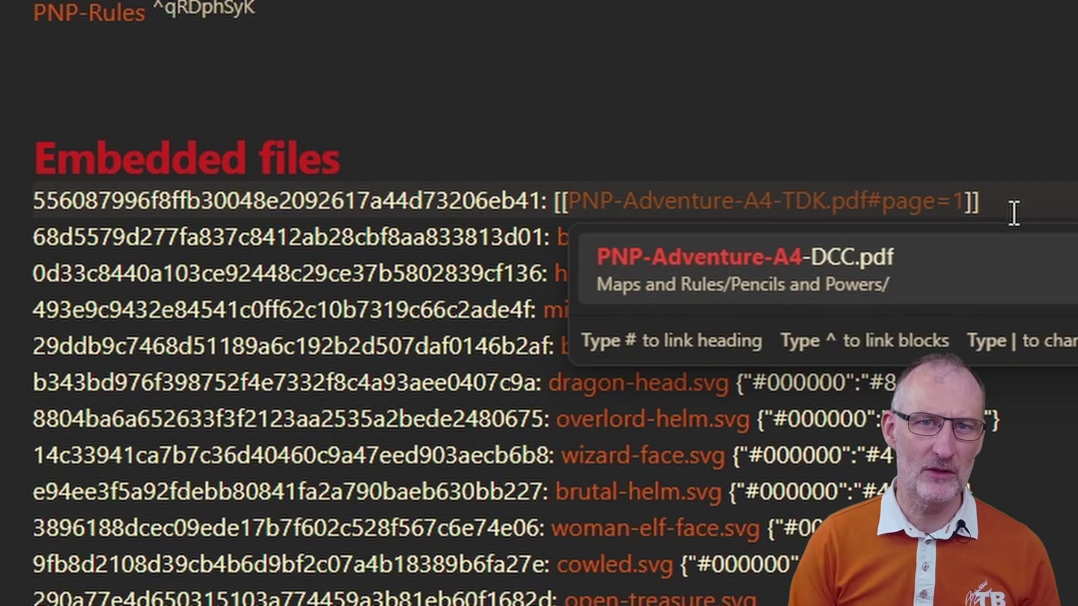
{"action": "key", "text": "Right"}
{"action": "key", "text": "Delete"}
{"action": "key", "text": "Delete"}
{"action": "key", "text": "Delete"}
{"action": "type", "text": "DCC"}
{"action": "left_click", "coordinate": [962, 68]}
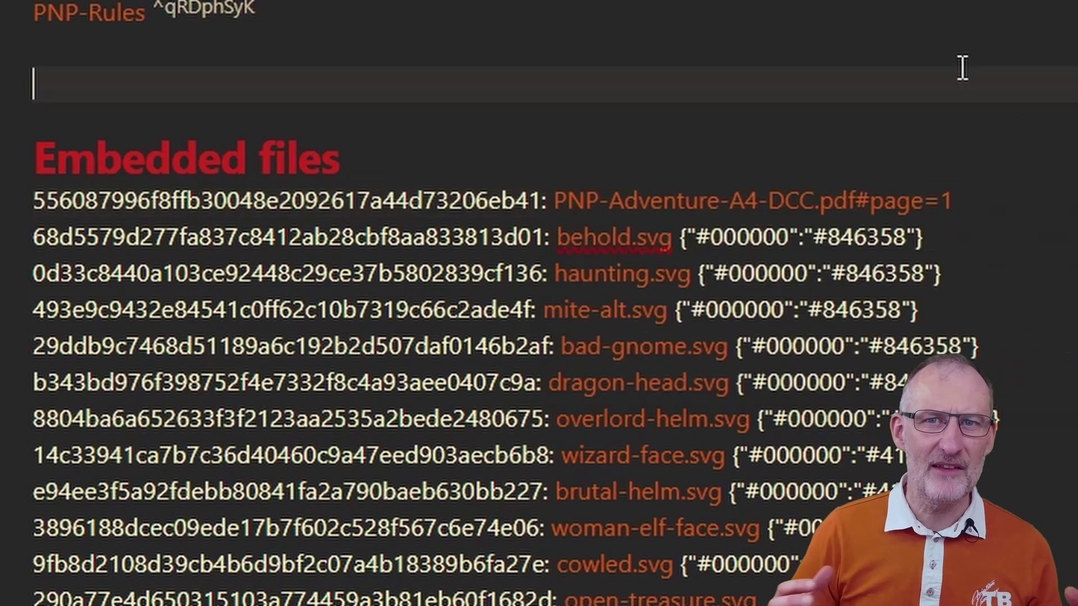
{"action": "scroll", "coordinate": [537, 212], "scroll_direction": "up", "scroll_amount": 20}
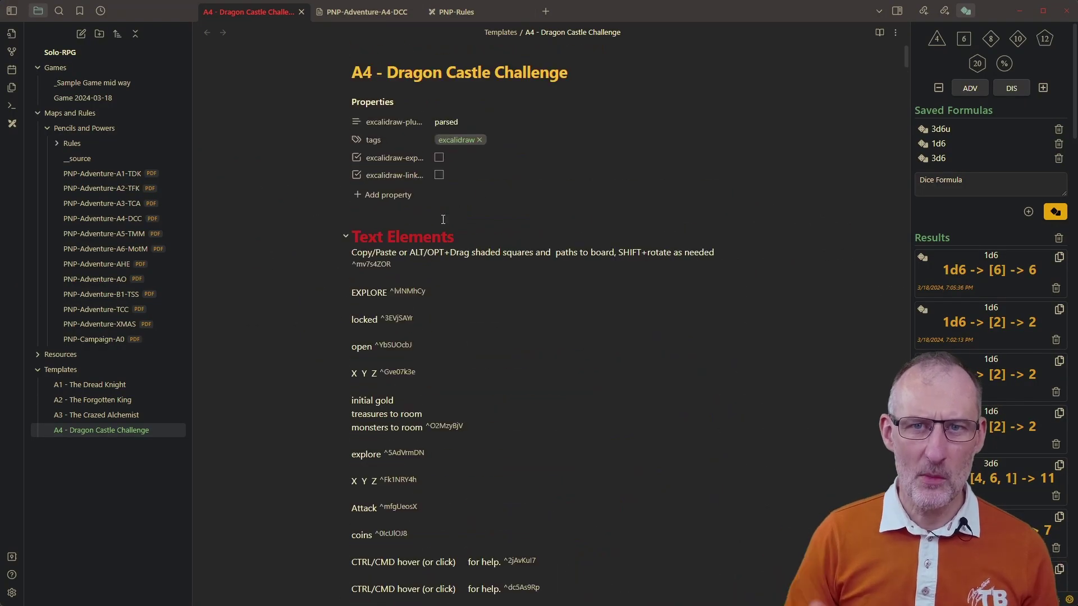
{"action": "right_click", "coordinate": [221, 12]}
Show the A4 note as a drawing and move the shield token off the Gargoyle portrait.
{"action": "left_click", "coordinate": [289, 89]}
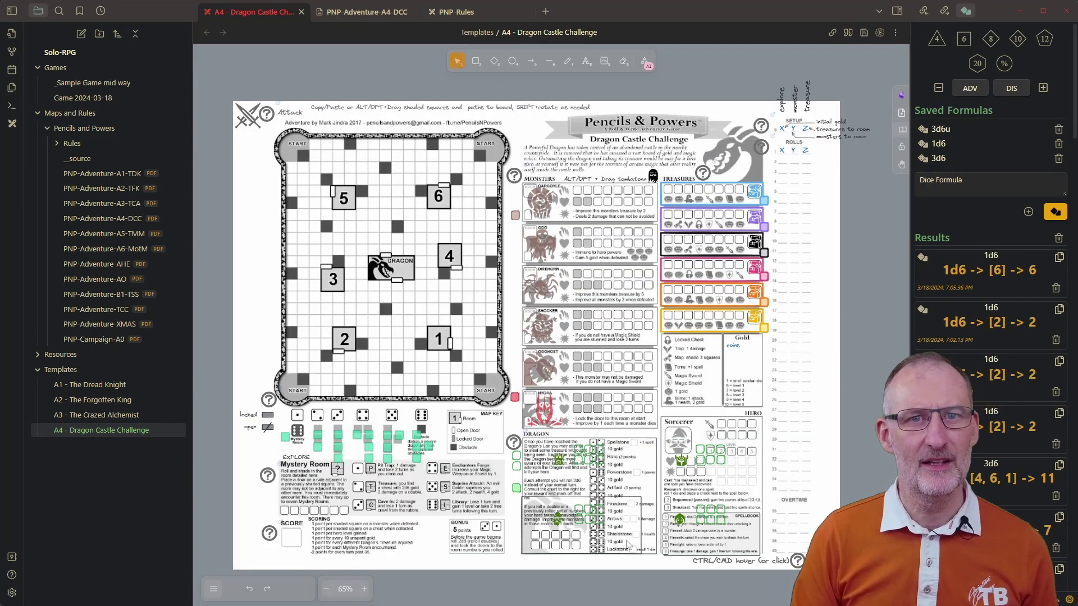
{"action": "scroll", "coordinate": [630, 541], "scroll_direction": "up", "scroll_amount": 3}
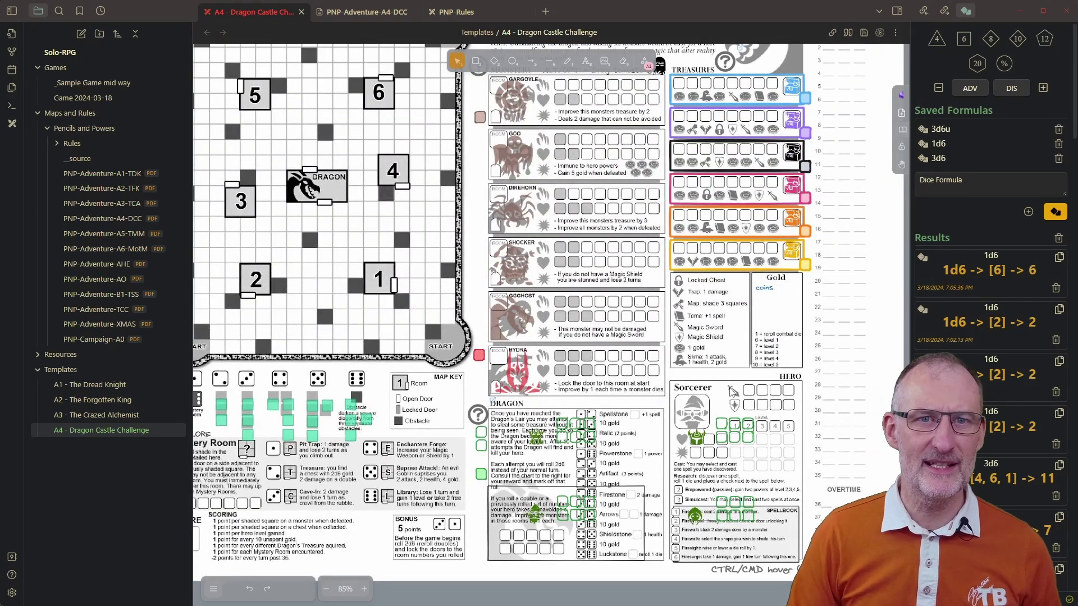
{"action": "scroll", "coordinate": [731, 391], "scroll_direction": "up", "scroll_amount": 2}
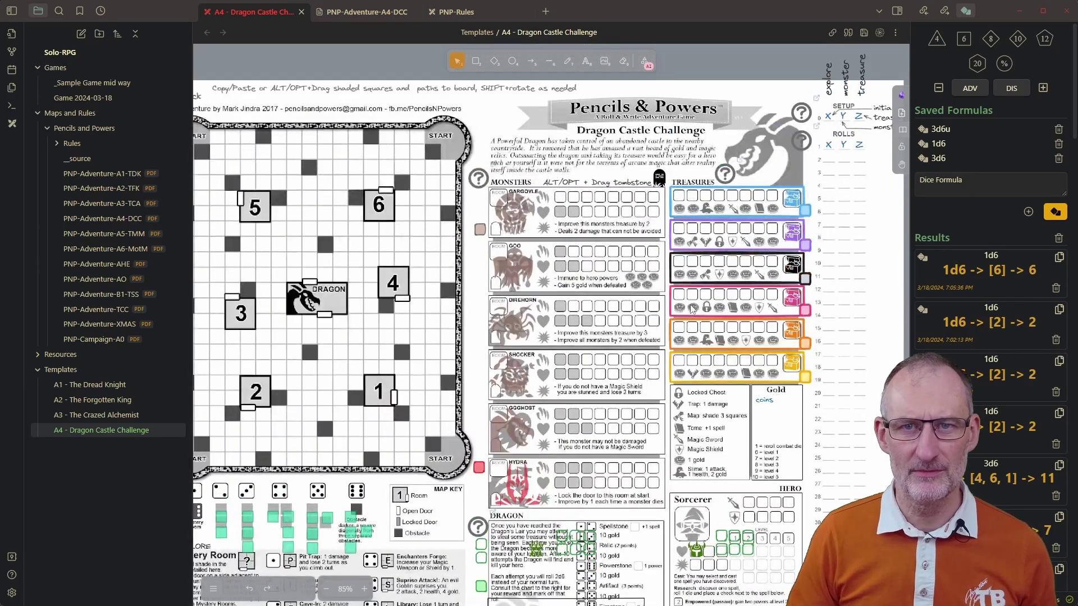
{"action": "left_click_drag", "start_coordinate": [520, 222], "coordinate": [493, 224]}
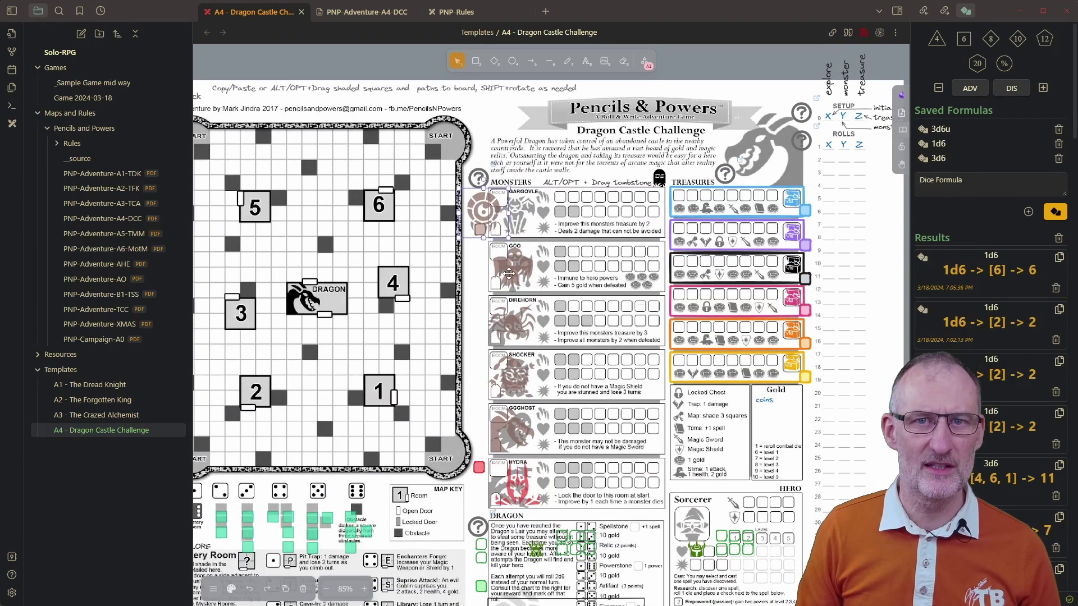
Delete the leftover overlays on the Direhorn, Shocker, Ggghost and Hydra portraits.
{"action": "left_click", "coordinate": [513, 330]}
{"action": "key", "text": "Delete"}
{"action": "left_click", "coordinate": [519, 387]}
{"action": "key", "text": "Delete"}
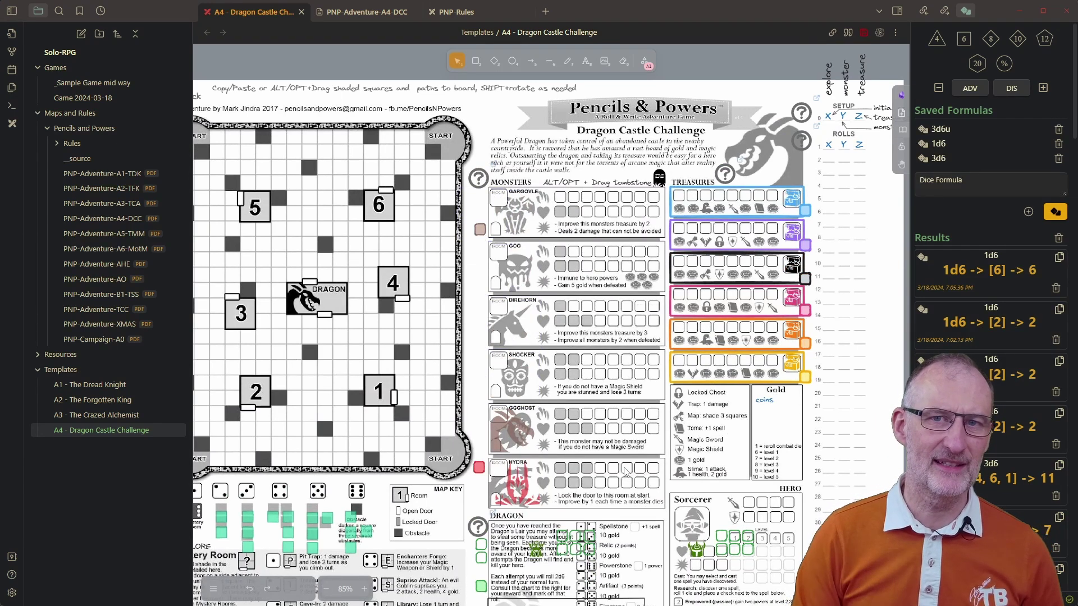
{"action": "left_click", "coordinate": [517, 448]}
{"action": "key", "text": "Delete"}
{"action": "left_click", "coordinate": [529, 491]}
{"action": "key", "text": "Delete"}
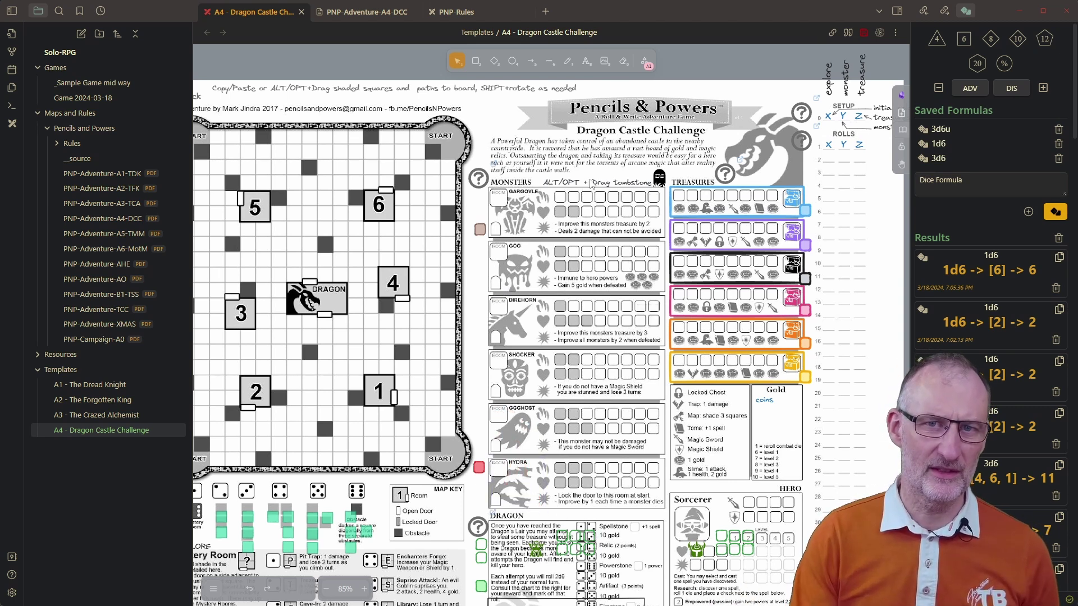
Put the two green path squares back over their grey squares under the dice chart.
{"action": "scroll", "coordinate": [520, 285], "scroll_direction": "left", "scroll_amount": 3}
{"action": "scroll", "coordinate": [385, 383], "scroll_direction": "down", "scroll_amount": 5}
{"action": "left_click_drag", "start_coordinate": [387, 390], "coordinate": [458, 385]}
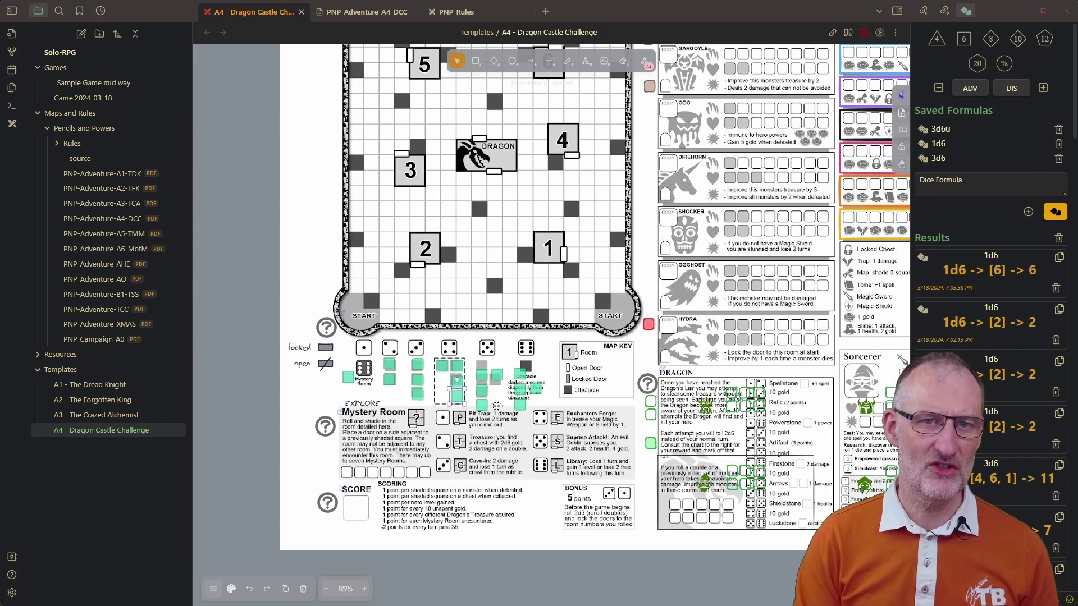